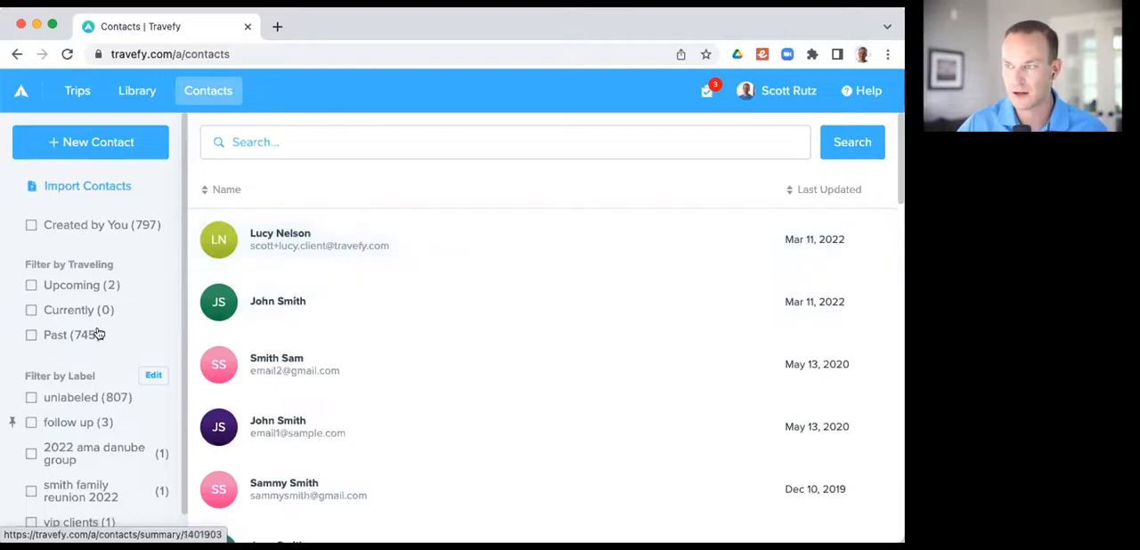
Step: Look over the contact filters and labels and open the summary of the first listed contact
{"action": "scroll", "coordinate": [96, 392], "scroll_direction": "down", "scroll_amount": 1}
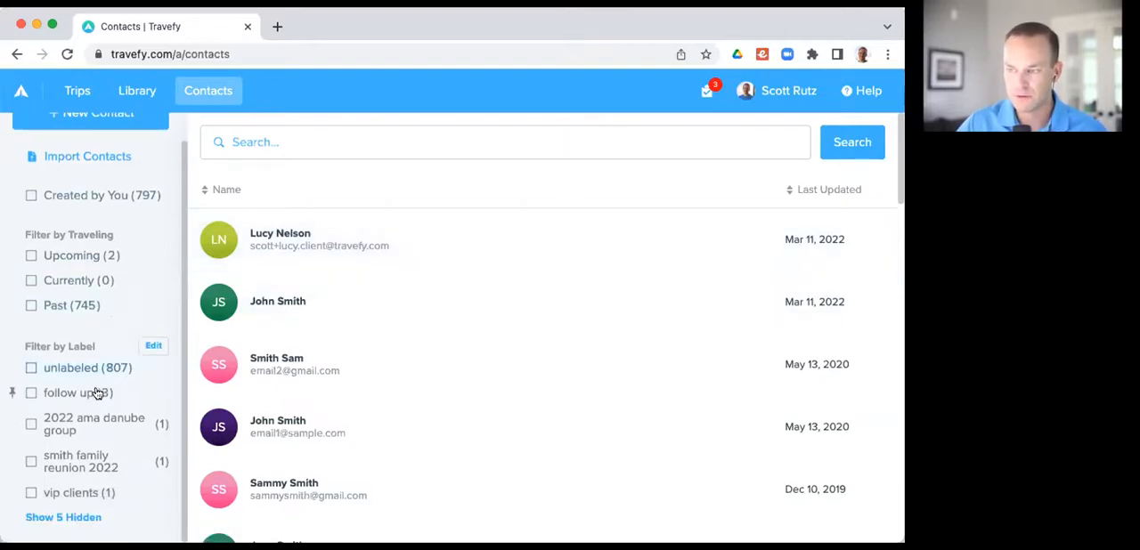
{"action": "scroll", "coordinate": [84, 484], "scroll_direction": "up", "scroll_amount": 1}
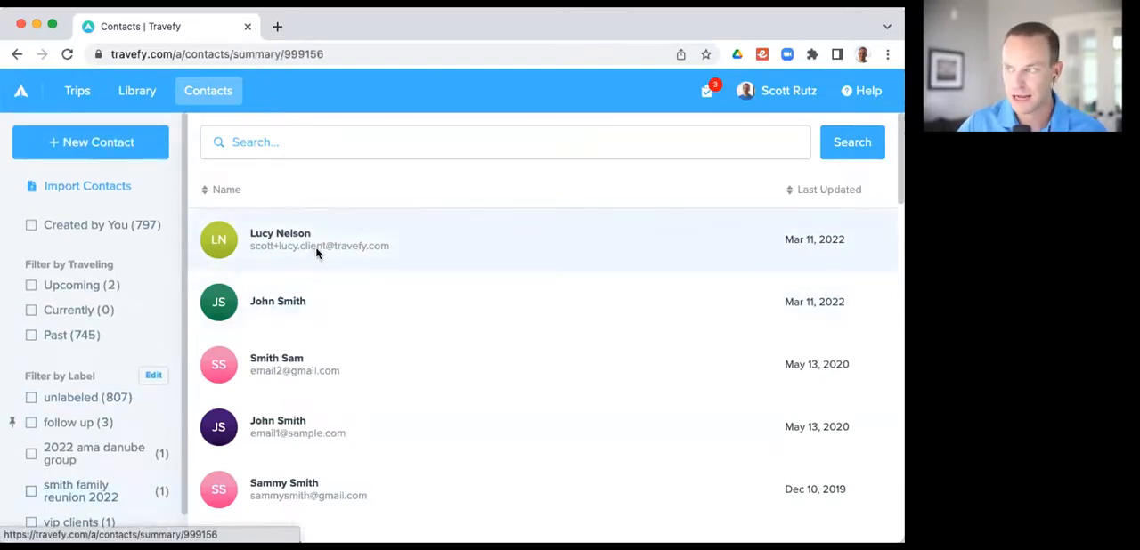
{"action": "left_click", "coordinate": [315, 250]}
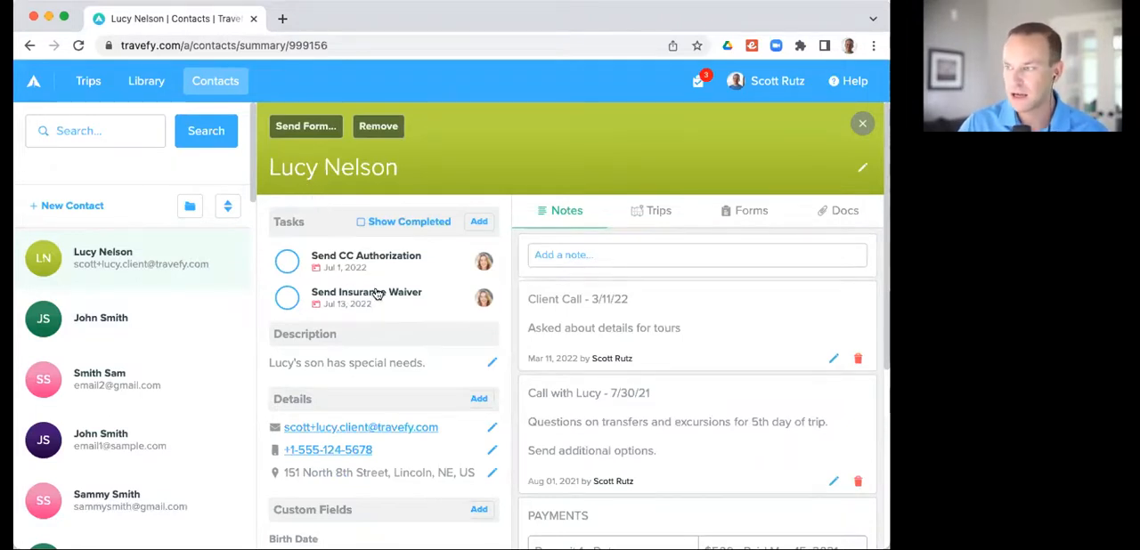
Step: Examine the contact's tasks, description, details, custom fields, labels and notes
{"action": "scroll", "coordinate": [374, 294], "scroll_direction": "down", "scroll_amount": 1}
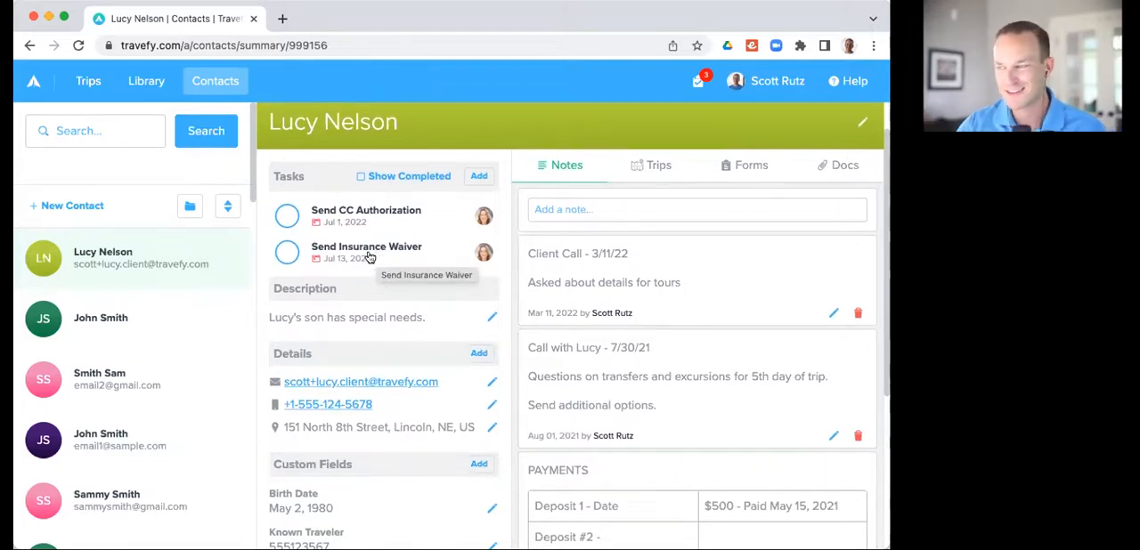
{"action": "scroll", "coordinate": [305, 267], "scroll_direction": "down", "scroll_amount": 1}
{"action": "scroll", "coordinate": [306, 264], "scroll_direction": "down", "scroll_amount": 3}
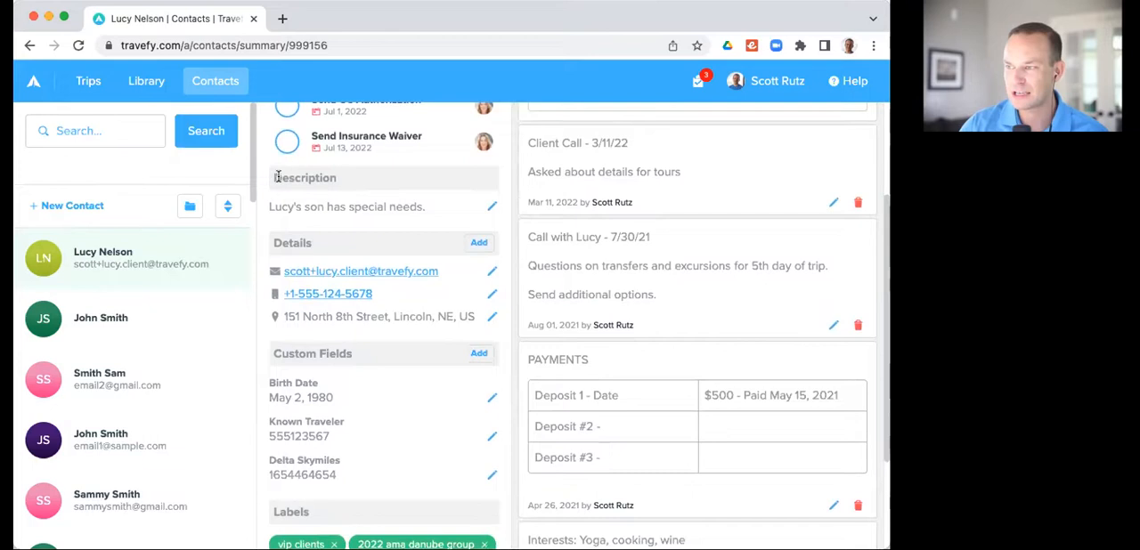
{"action": "left_click_drag", "start_coordinate": [274, 178], "coordinate": [338, 182]}
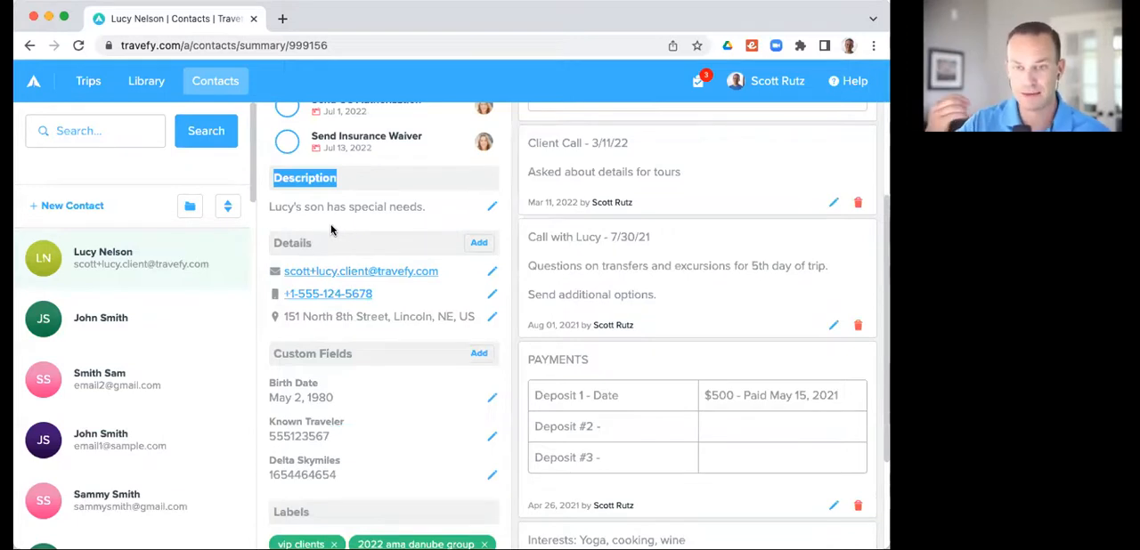
{"action": "scroll", "coordinate": [327, 224], "scroll_direction": "down", "scroll_amount": 1}
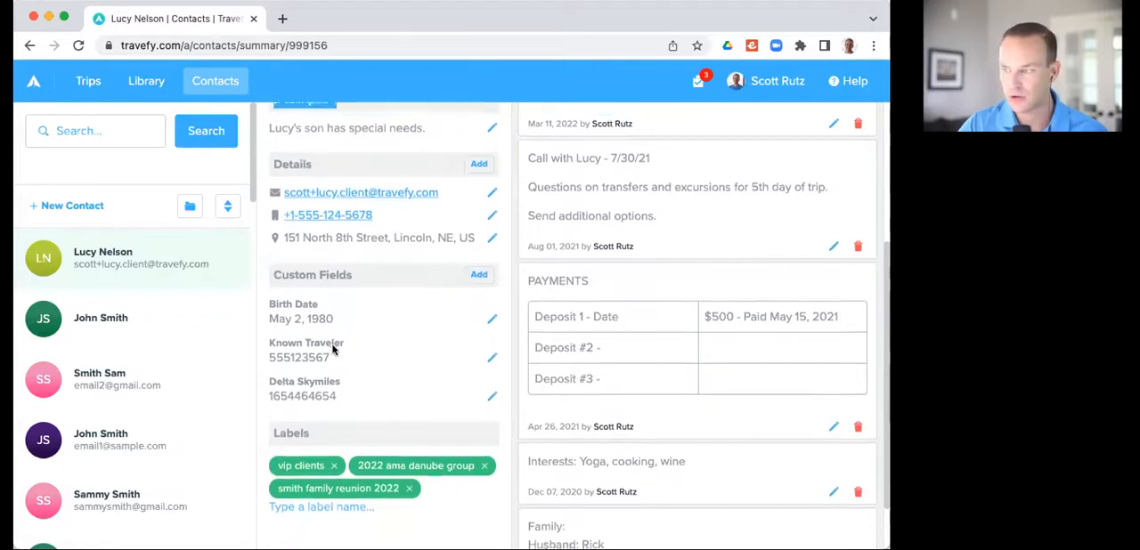
{"action": "scroll", "coordinate": [331, 349], "scroll_direction": "down", "scroll_amount": 1}
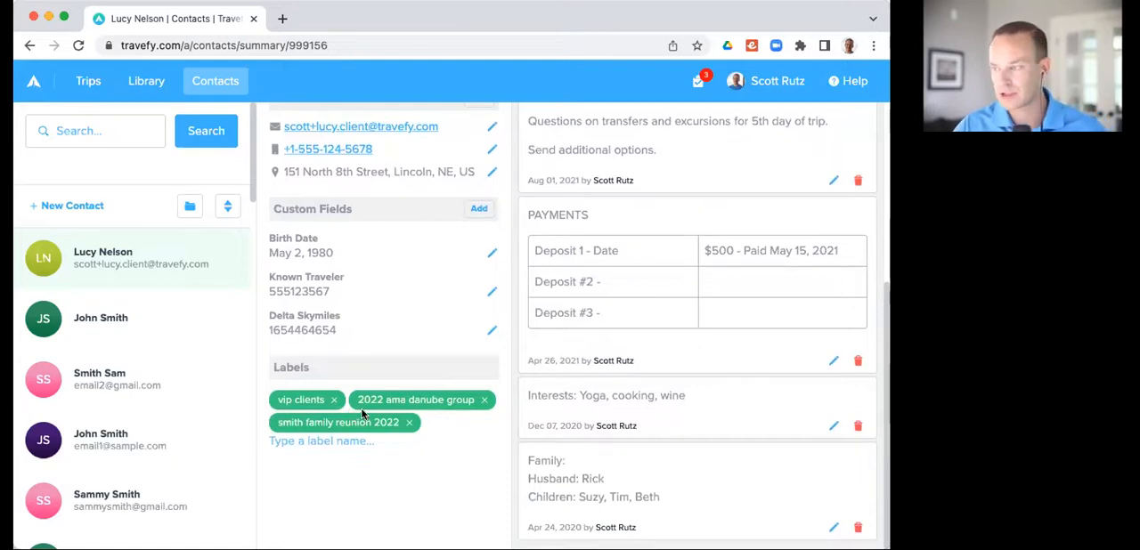
{"action": "scroll", "coordinate": [362, 406], "scroll_direction": "up", "scroll_amount": 5}
{"action": "scroll", "coordinate": [363, 406], "scroll_direction": "up", "scroll_amount": 2}
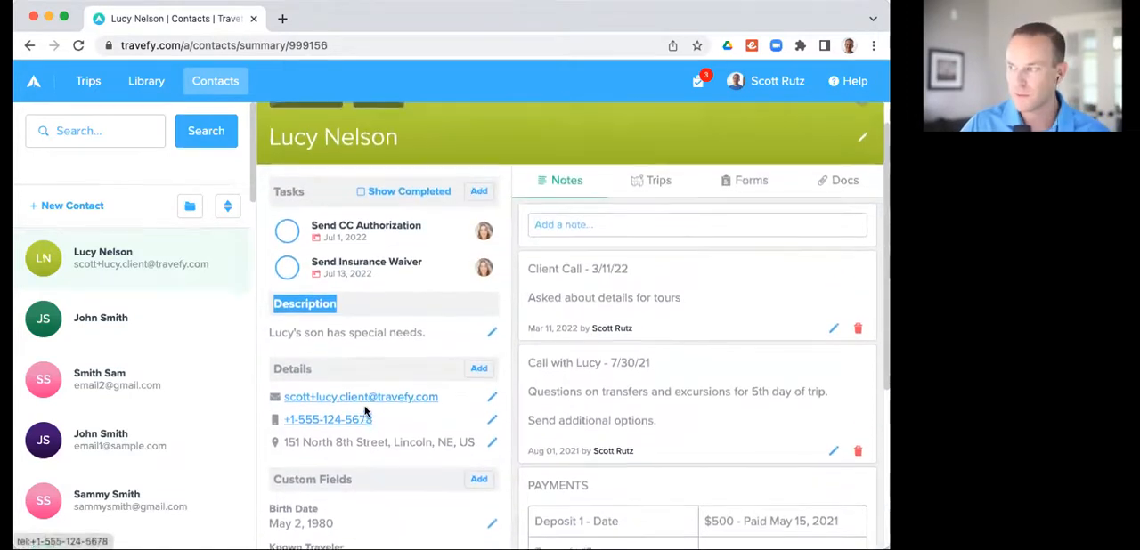
{"action": "scroll", "coordinate": [623, 390], "scroll_direction": "down", "scroll_amount": 4}
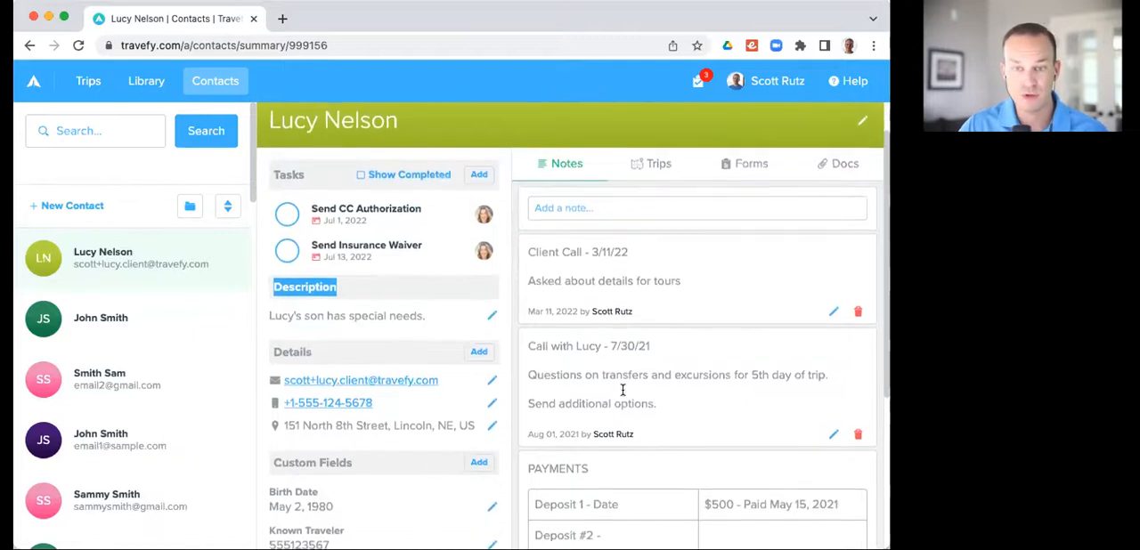
{"action": "scroll", "coordinate": [622, 390], "scroll_direction": "down", "scroll_amount": 1}
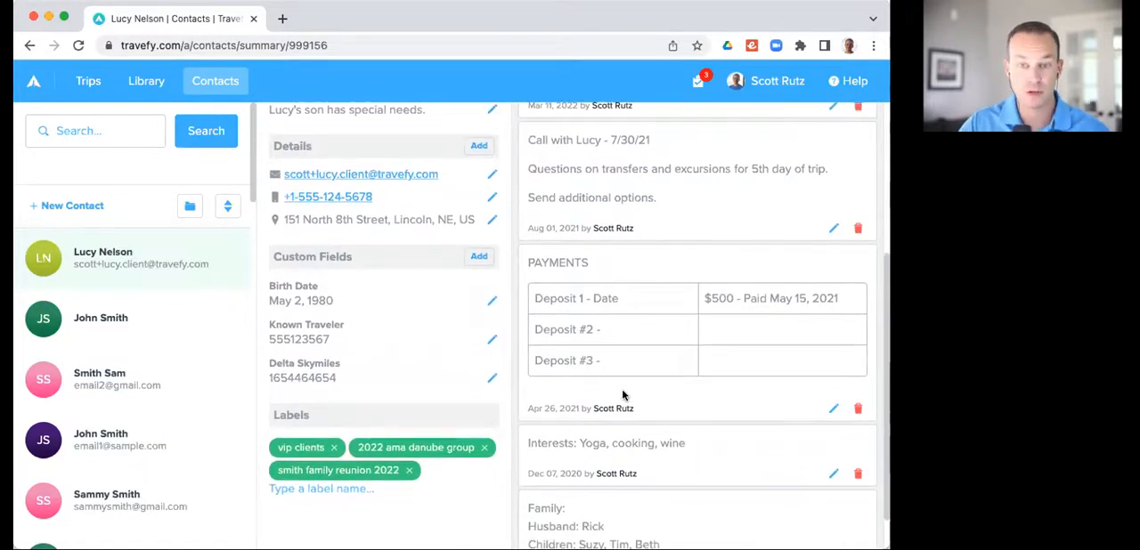
{"action": "scroll", "coordinate": [622, 392], "scroll_direction": "up", "scroll_amount": 3}
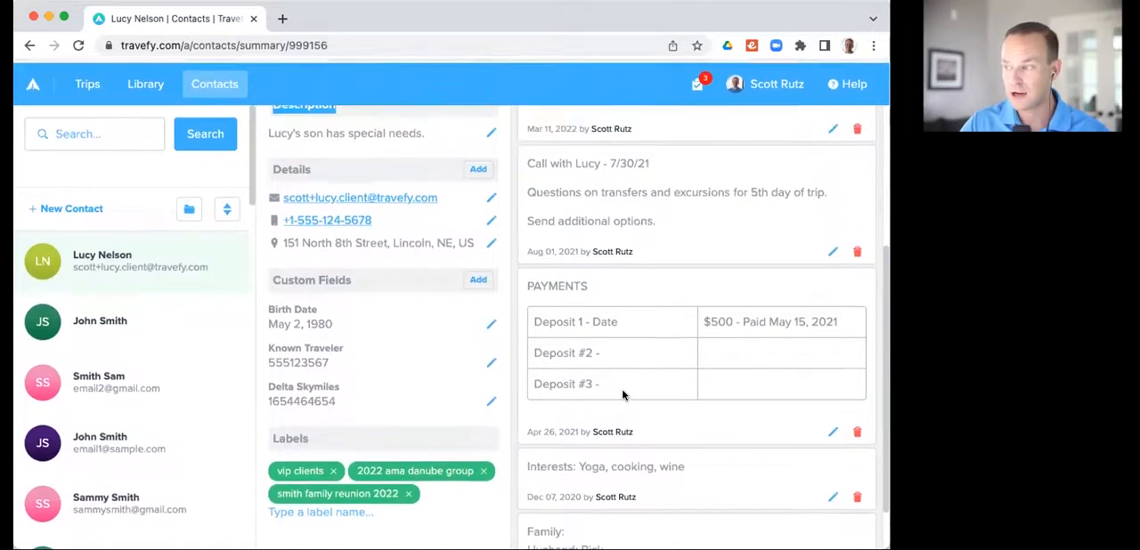
{"action": "scroll", "coordinate": [632, 385], "scroll_direction": "up", "scroll_amount": 2}
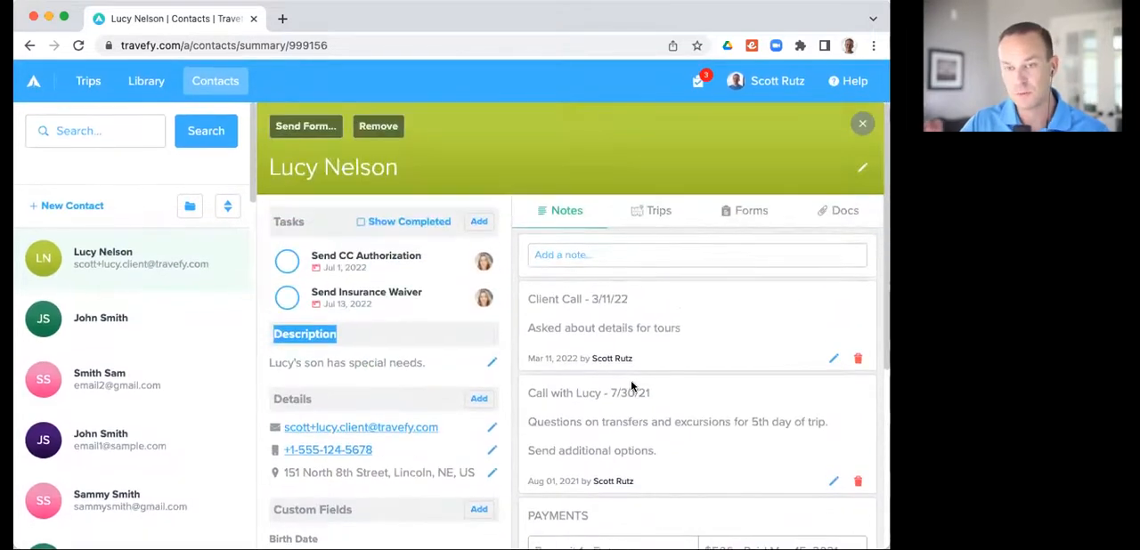
Step: Review the trips, forms and documents attached to the contact
{"action": "left_click", "coordinate": [656, 214]}
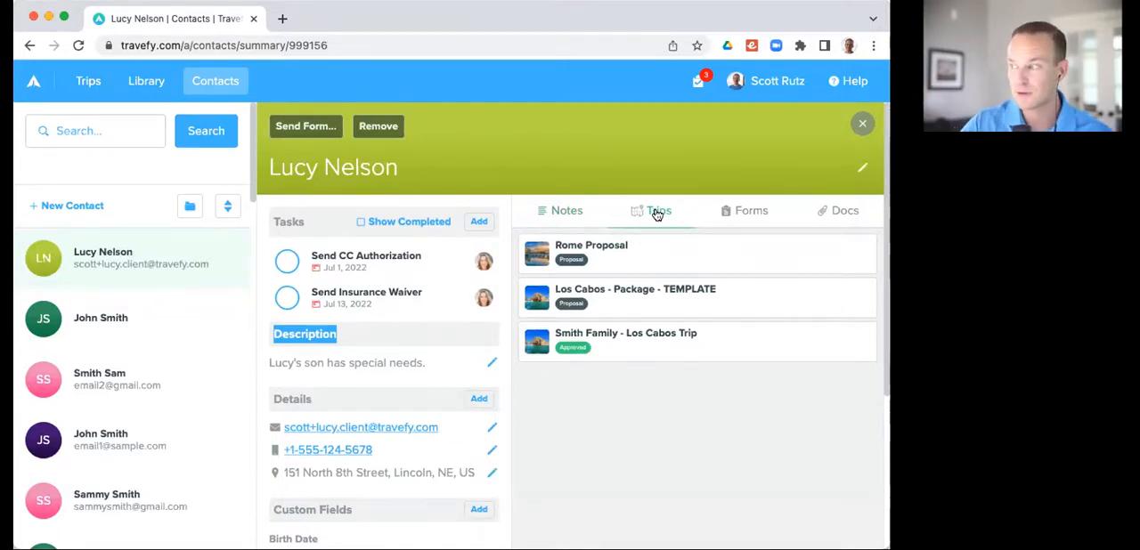
{"action": "left_click", "coordinate": [749, 212]}
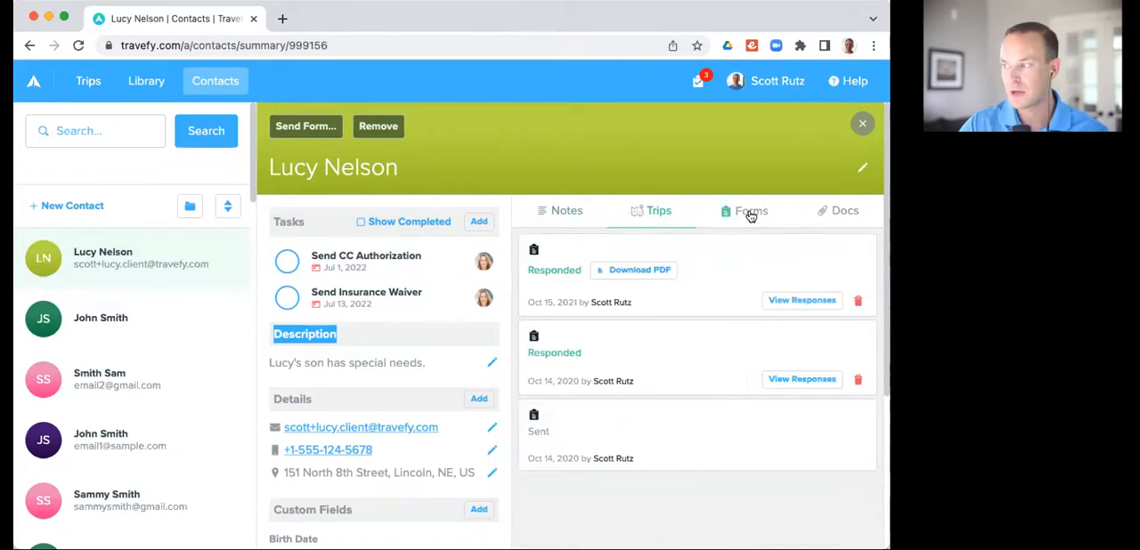
{"action": "left_click", "coordinate": [838, 213]}
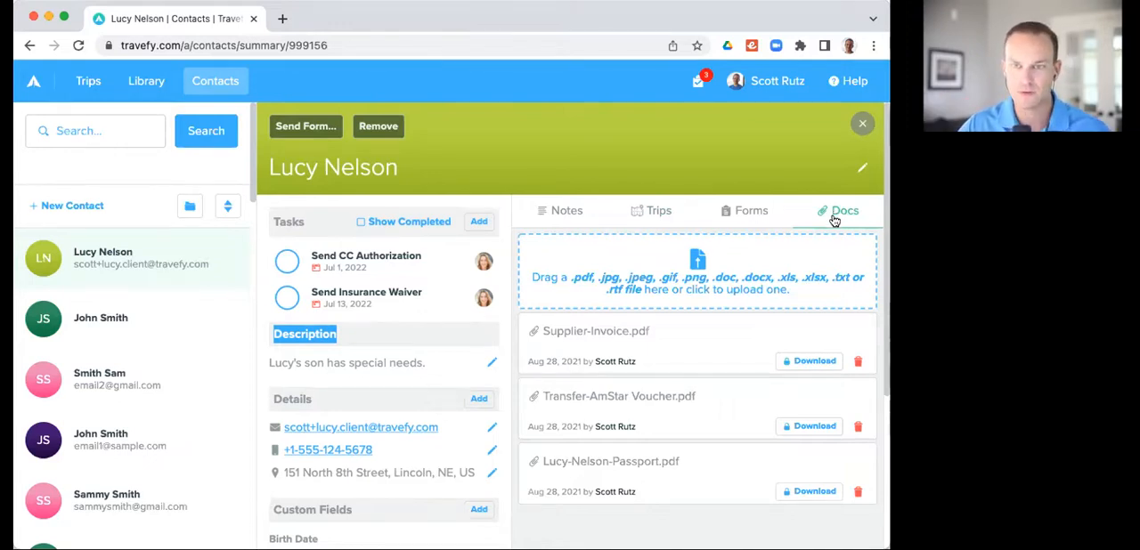
{"action": "left_click", "coordinate": [754, 214]}
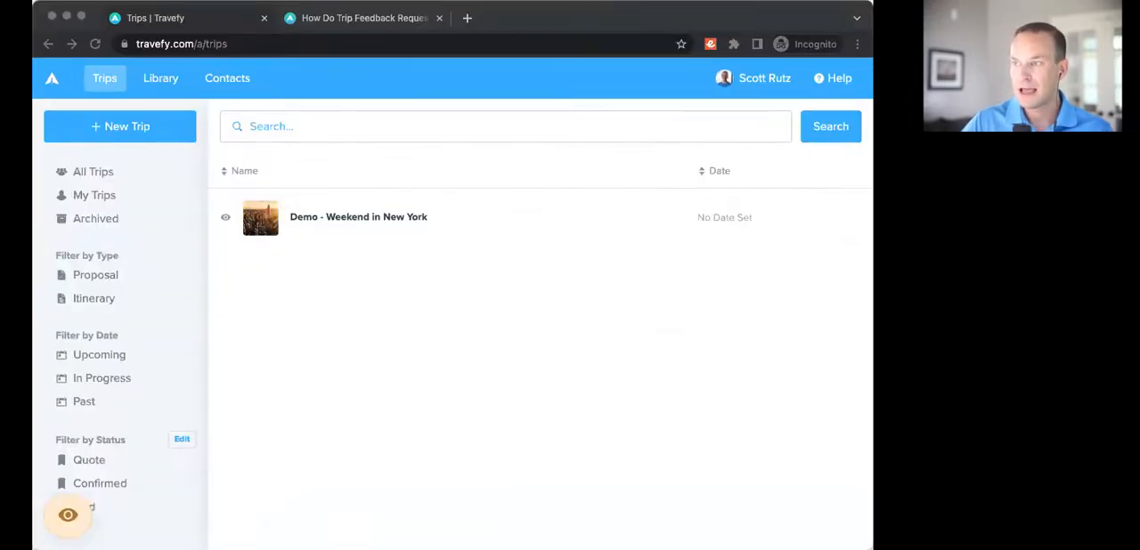
Step: Switch to the incognito browser window, view the account's profile settings and return to the trips list
{"action": "left_click", "coordinate": [585, 17]}
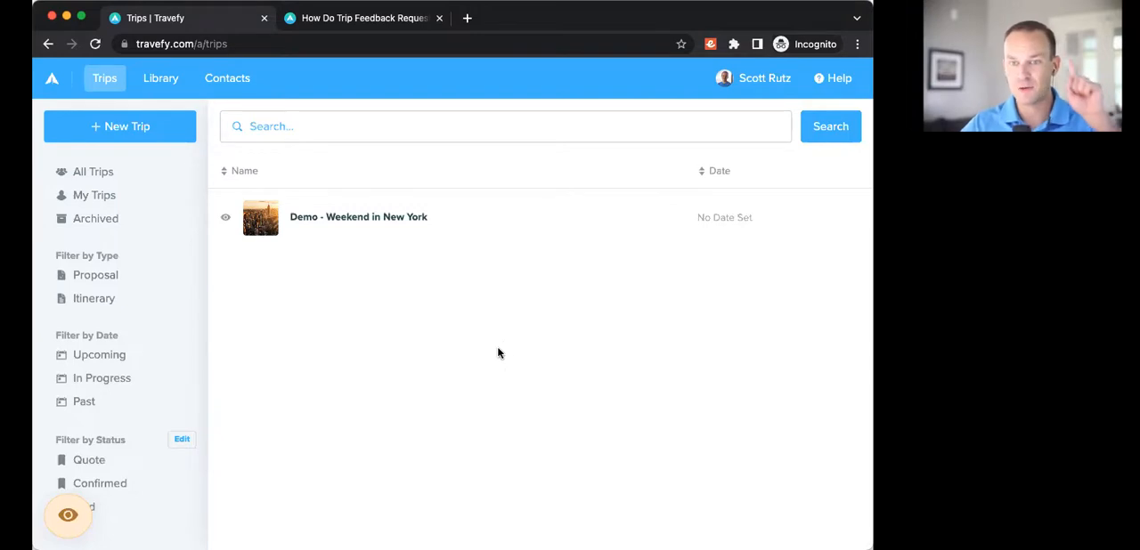
{"action": "left_click", "coordinate": [764, 80]}
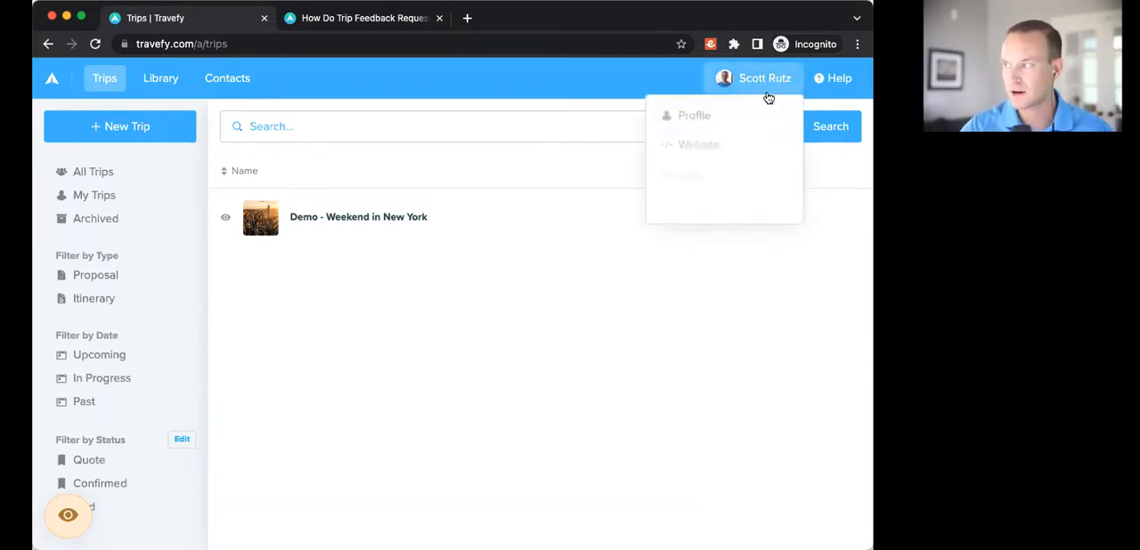
{"action": "left_click", "coordinate": [739, 125]}
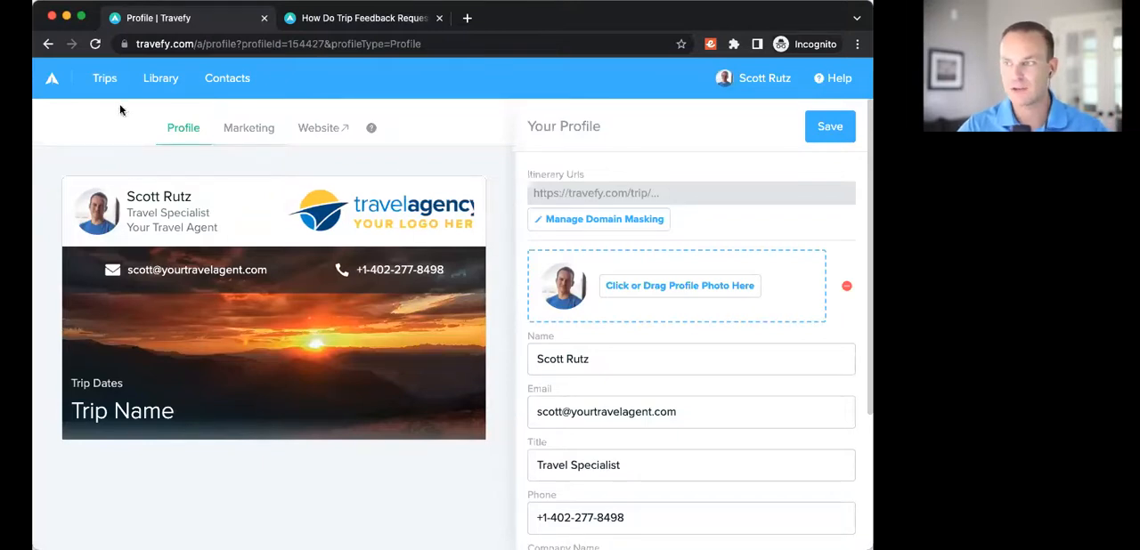
{"action": "left_click", "coordinate": [100, 80]}
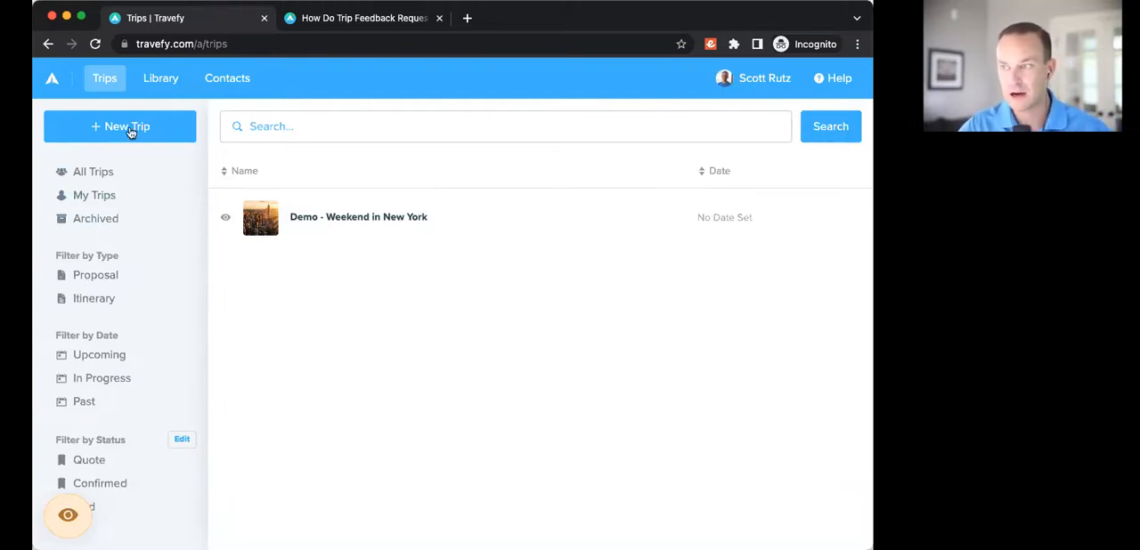
Step: Create a new contact and enter the contact's full name
{"action": "left_click", "coordinate": [229, 84]}
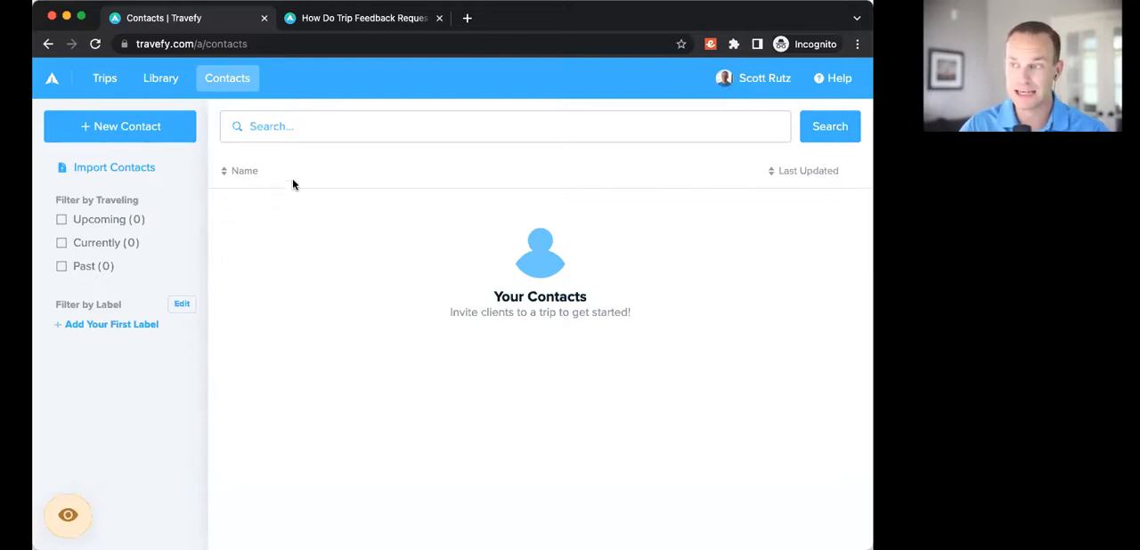
{"action": "left_click", "coordinate": [147, 134]}
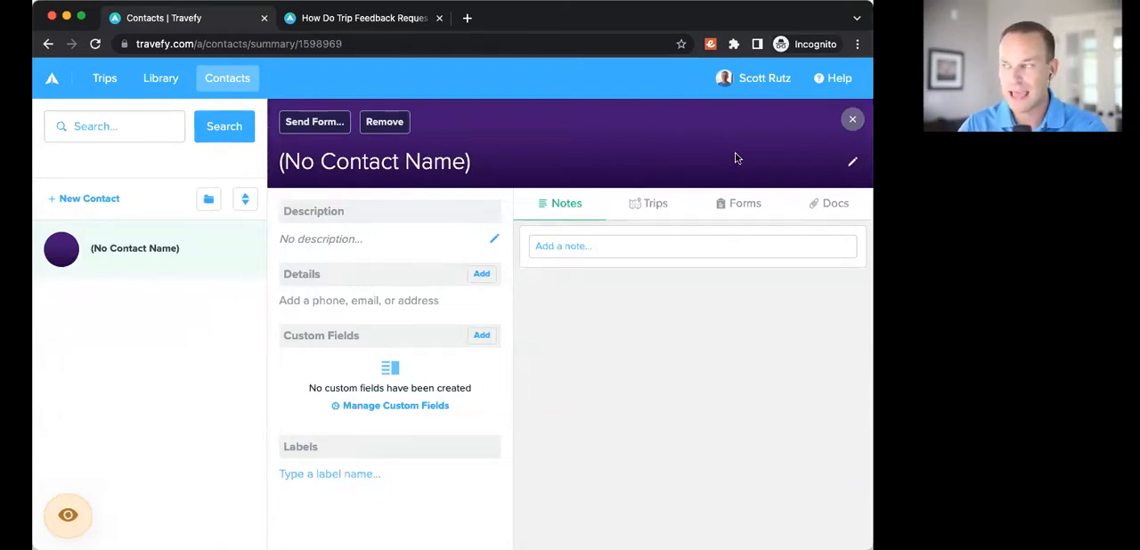
{"action": "left_click", "coordinate": [851, 166]}
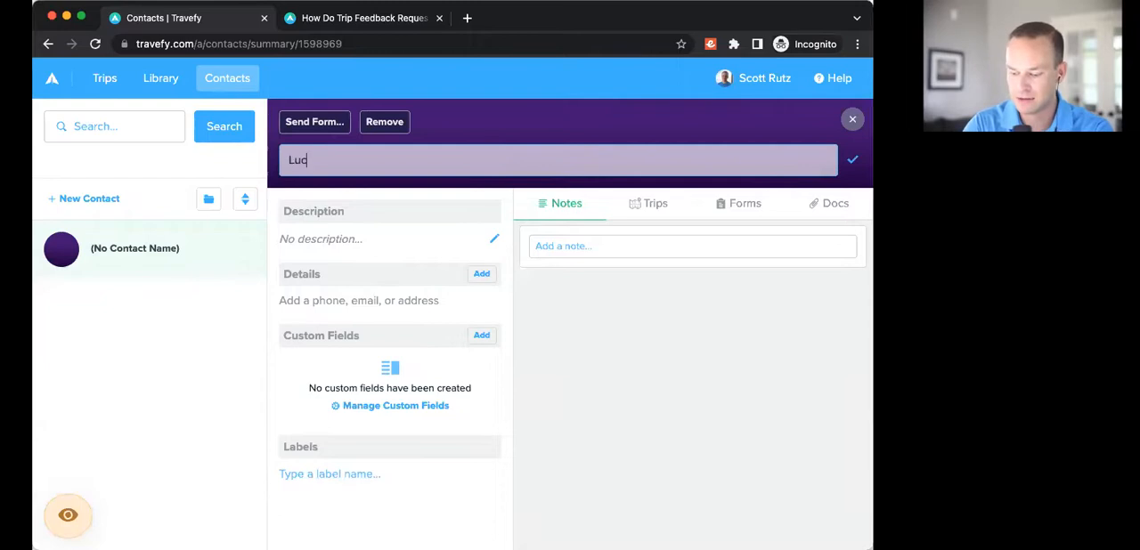
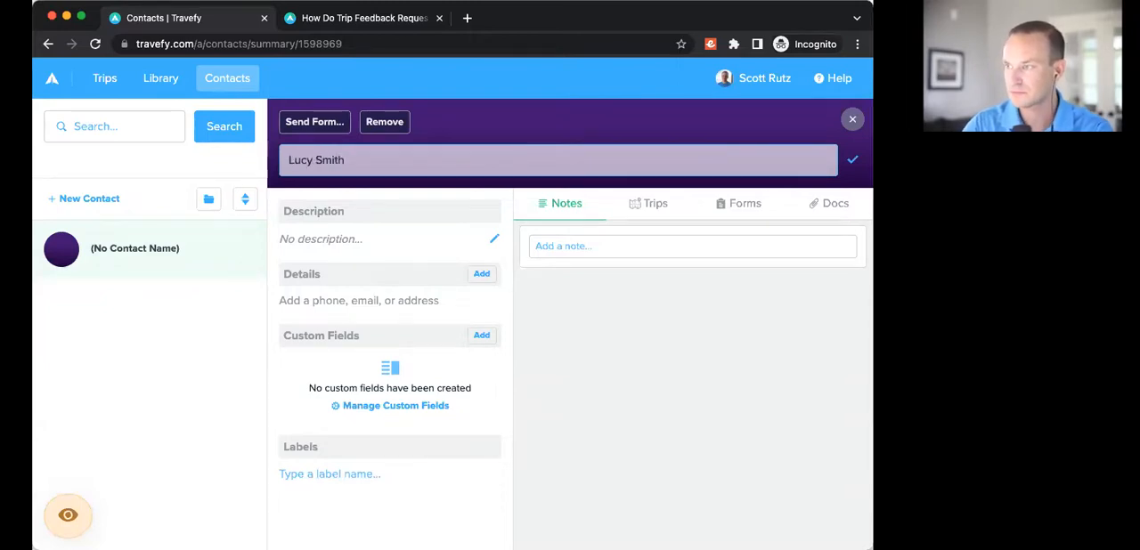
Step: Add an email address to the new contact's details and save it
{"action": "left_click", "coordinate": [482, 275]}
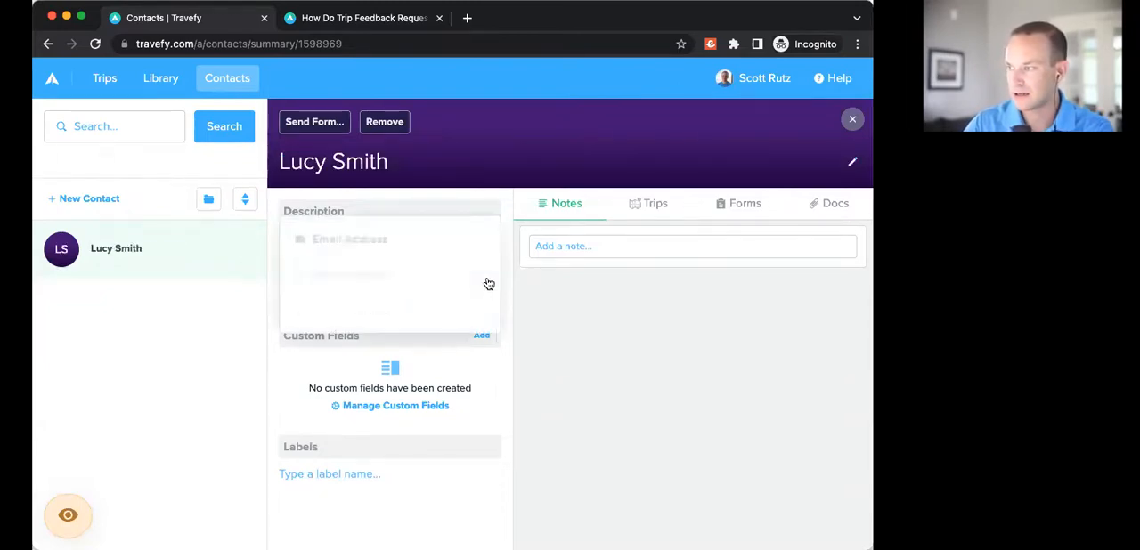
{"action": "left_click", "coordinate": [367, 240]}
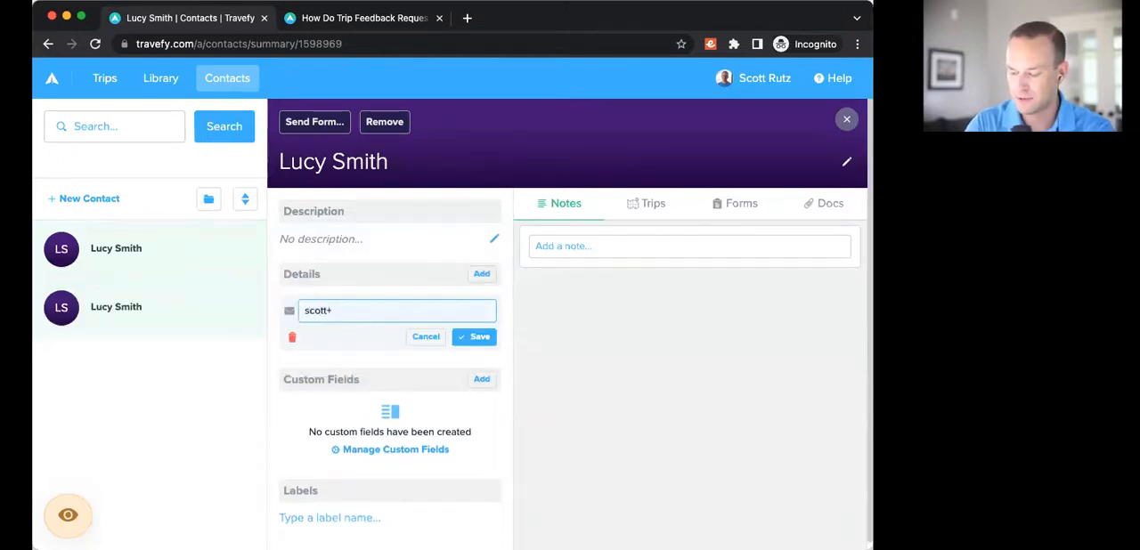
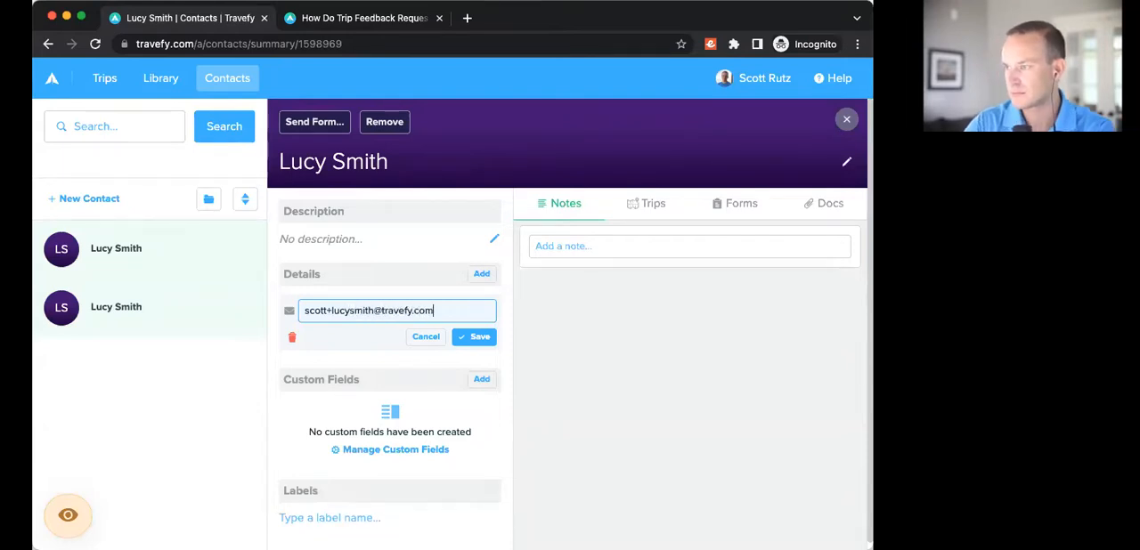
{"action": "left_click", "coordinate": [481, 338]}
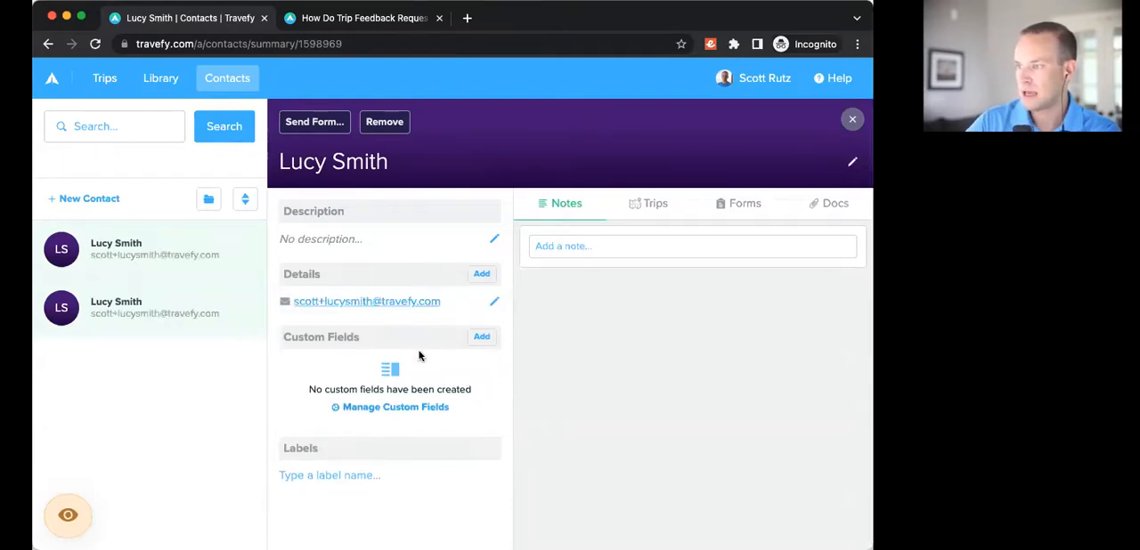
{"action": "left_click", "coordinate": [481, 273]}
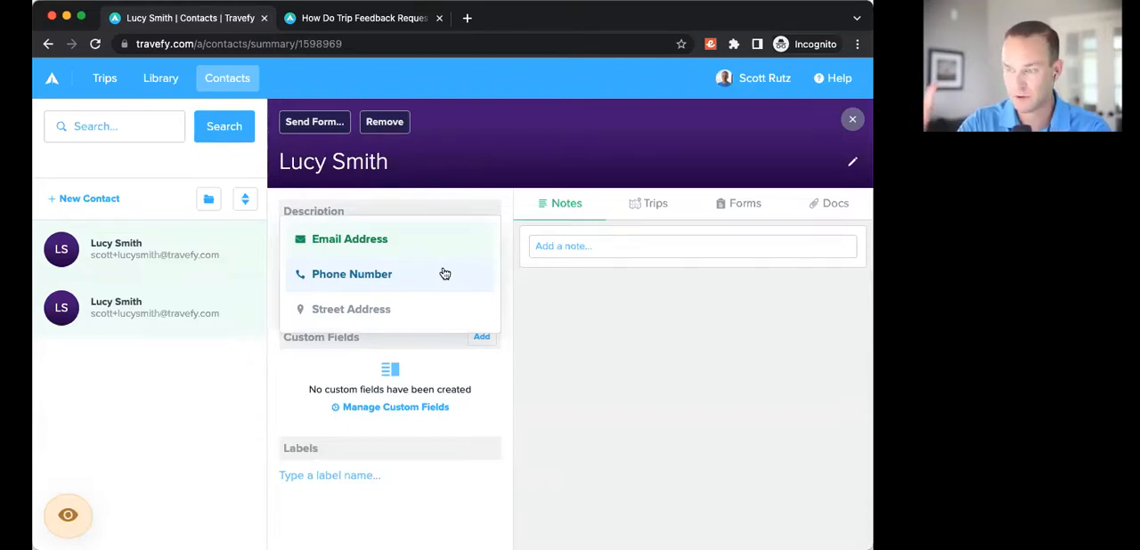
{"action": "left_click", "coordinate": [513, 298]}
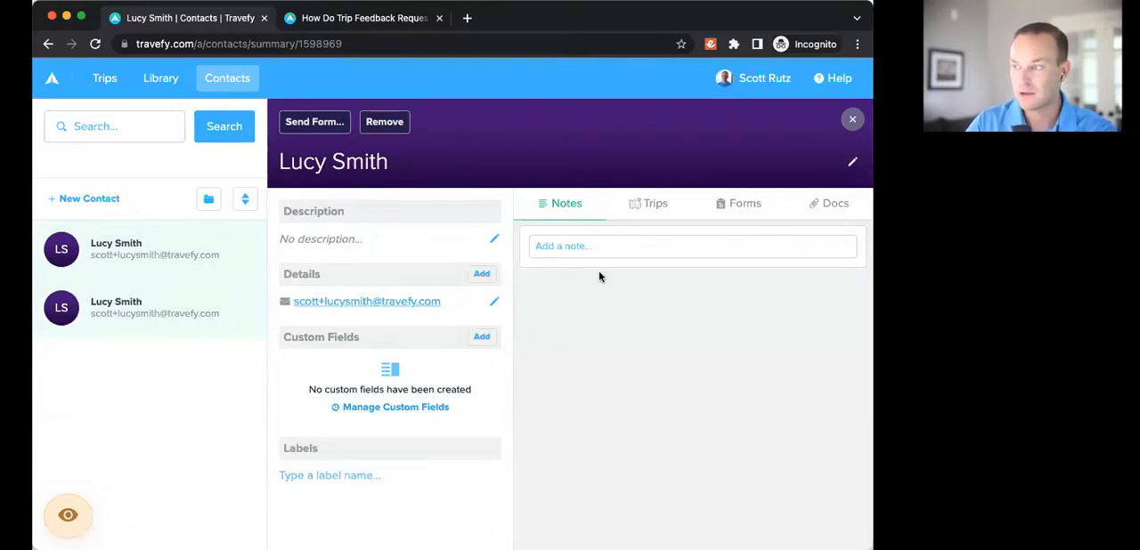
Step: Close the new contact's summary and open the contact import to view its file format requirements
{"action": "left_click", "coordinate": [853, 120]}
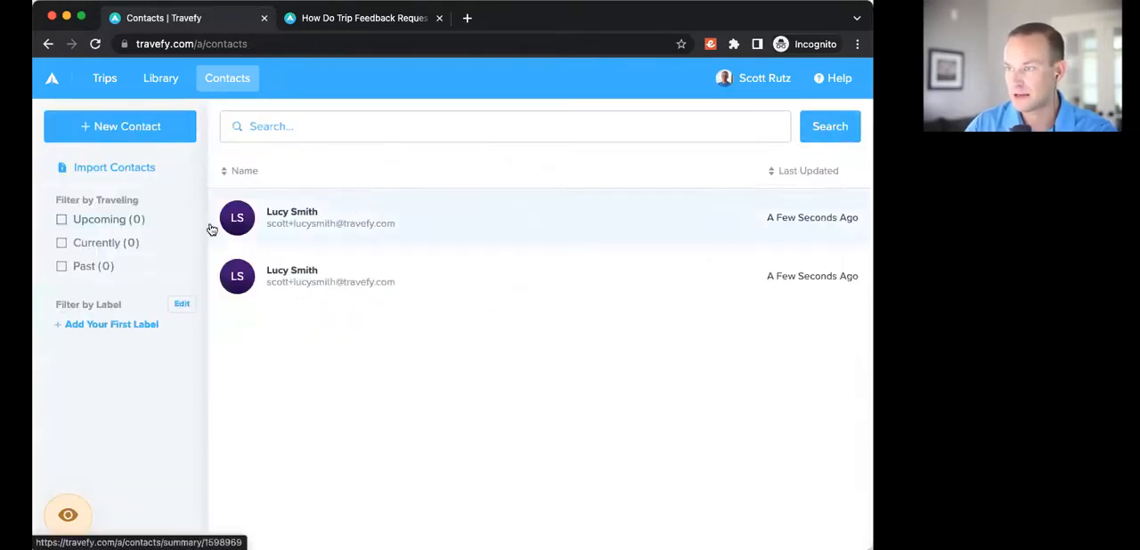
{"action": "left_click", "coordinate": [106, 169]}
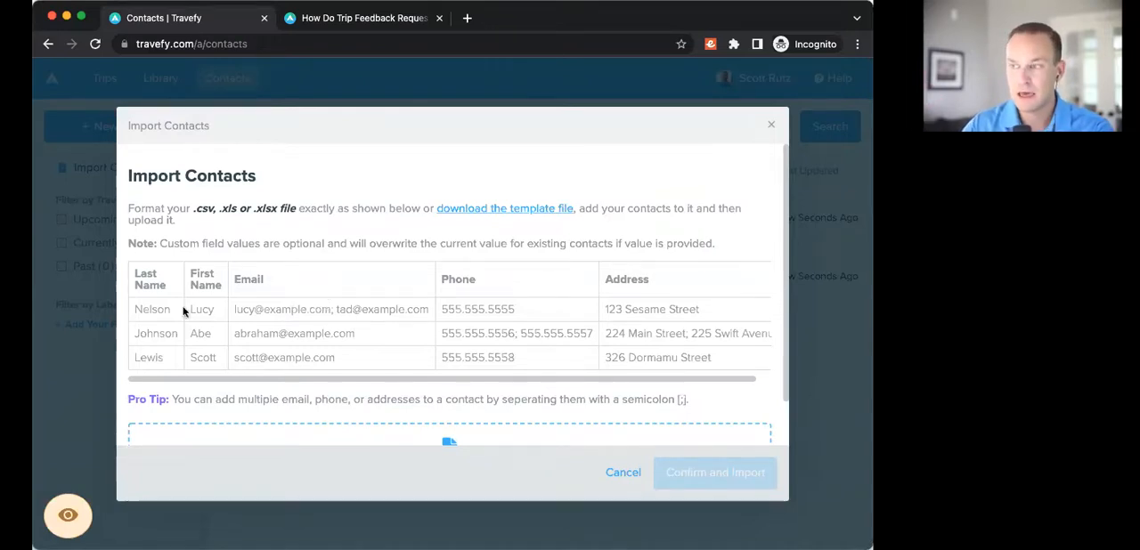
Step: Examine the sample import table's name, email, phone and address columns and close the contact import
{"action": "scroll", "coordinate": [279, 285], "scroll_direction": "right", "scroll_amount": 2}
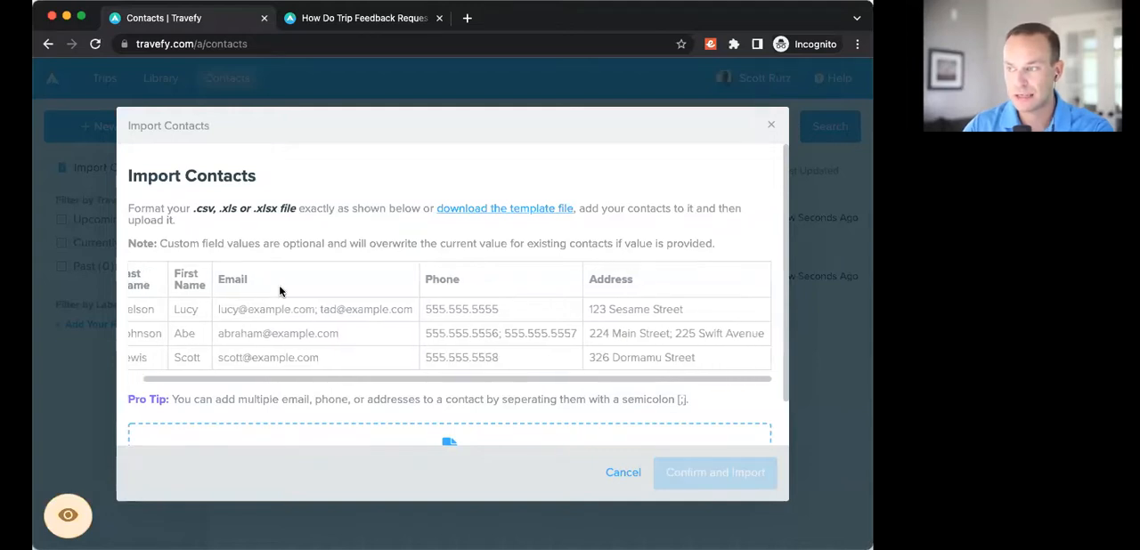
{"action": "scroll", "coordinate": [279, 285], "scroll_direction": "left", "scroll_amount": 2}
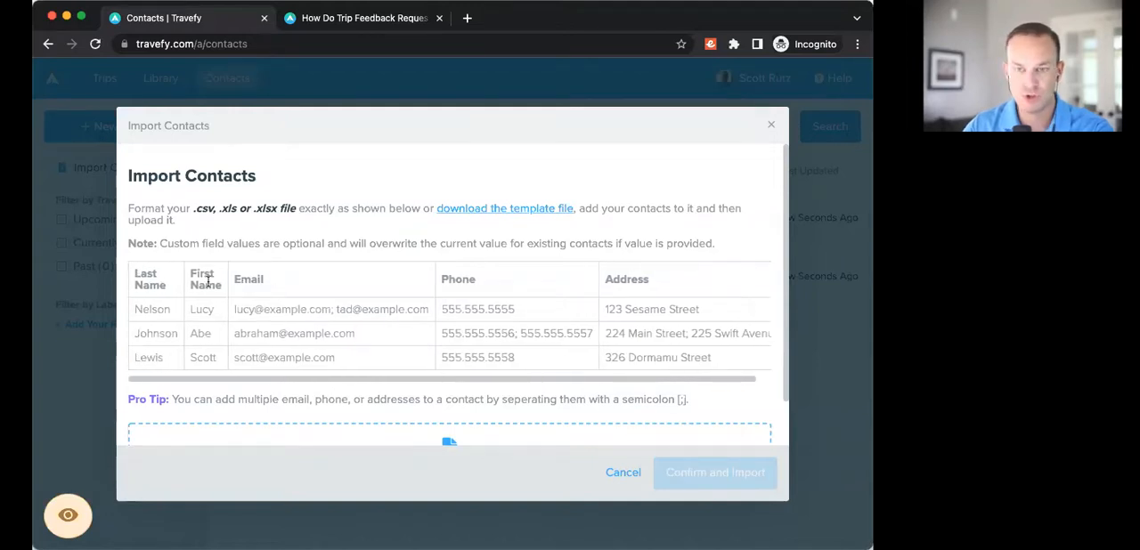
{"action": "left_click_drag", "start_coordinate": [137, 272], "coordinate": [227, 287]}
{"action": "left_click", "coordinate": [237, 279]}
{"action": "left_click_drag", "start_coordinate": [441, 276], "coordinate": [481, 284]}
{"action": "left_click_drag", "start_coordinate": [606, 279], "coordinate": [659, 279]}
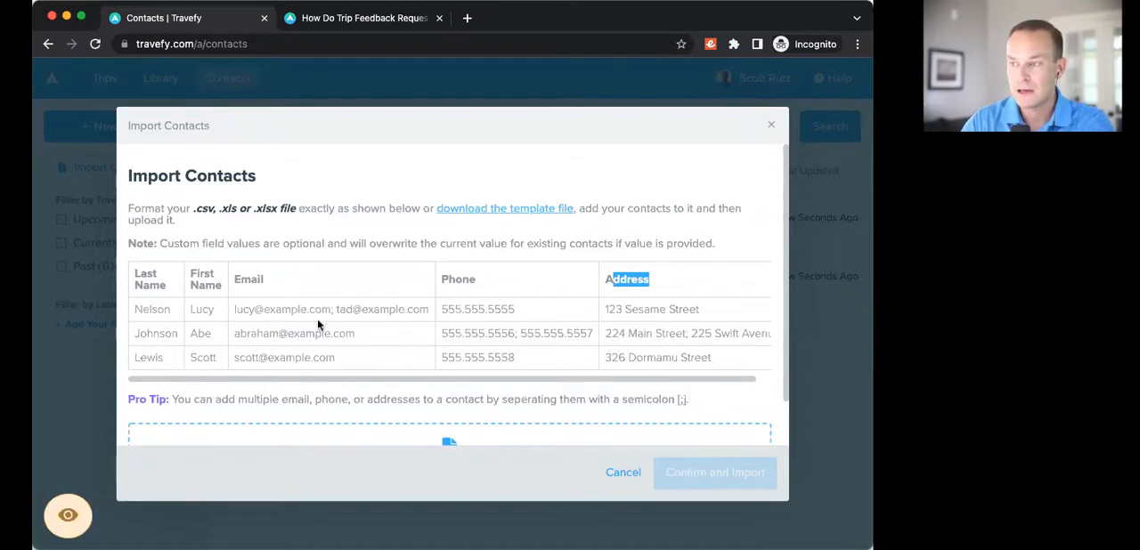
{"action": "scroll", "coordinate": [270, 303], "scroll_direction": "down", "scroll_amount": 1}
{"action": "scroll", "coordinate": [272, 267], "scroll_direction": "down", "scroll_amount": 1}
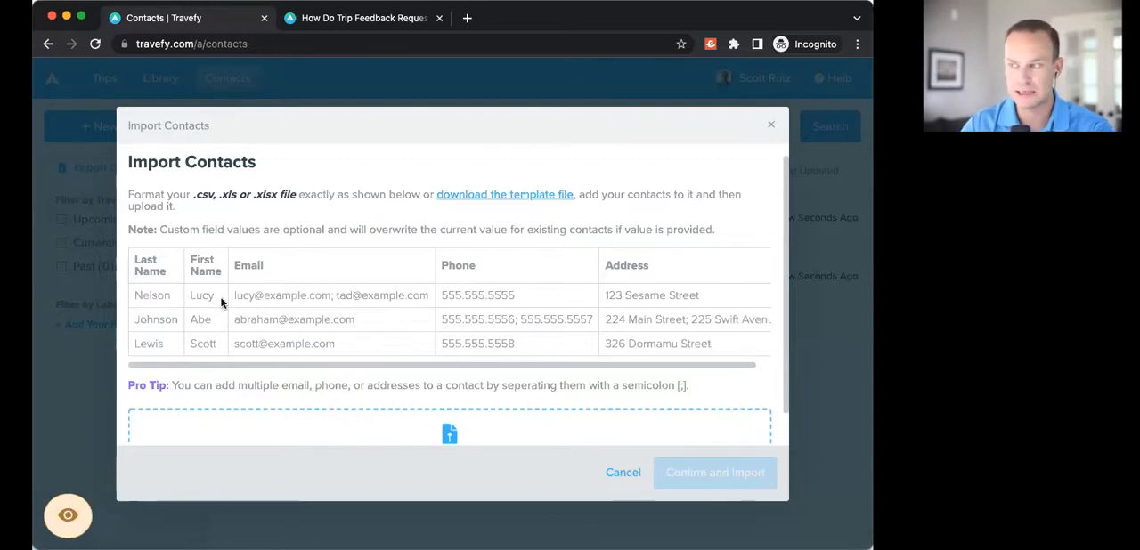
{"action": "scroll", "coordinate": [232, 304], "scroll_direction": "up", "scroll_amount": 1}
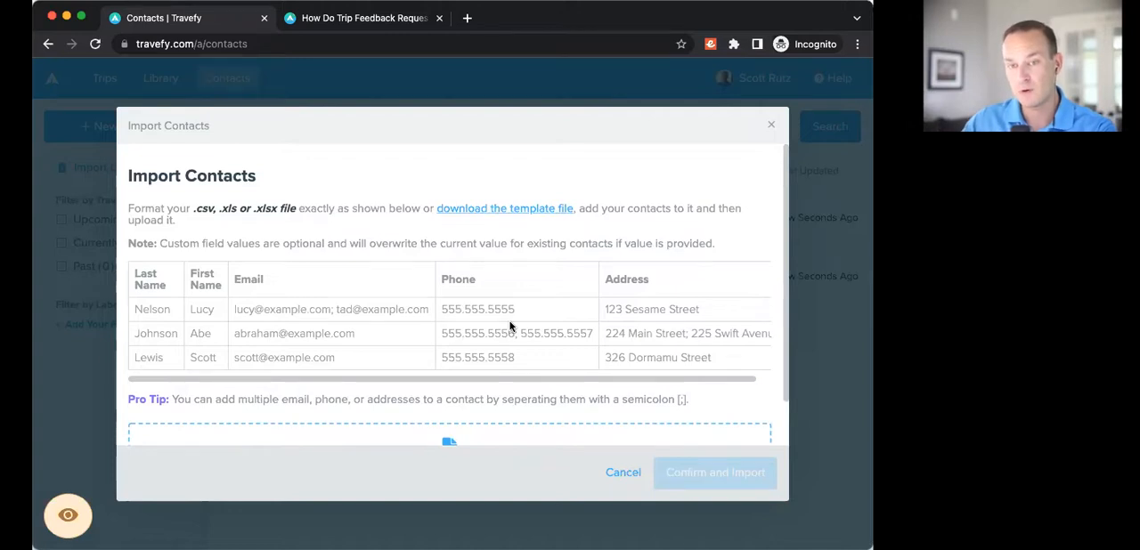
{"action": "scroll", "coordinate": [570, 324], "scroll_direction": "right", "scroll_amount": 2}
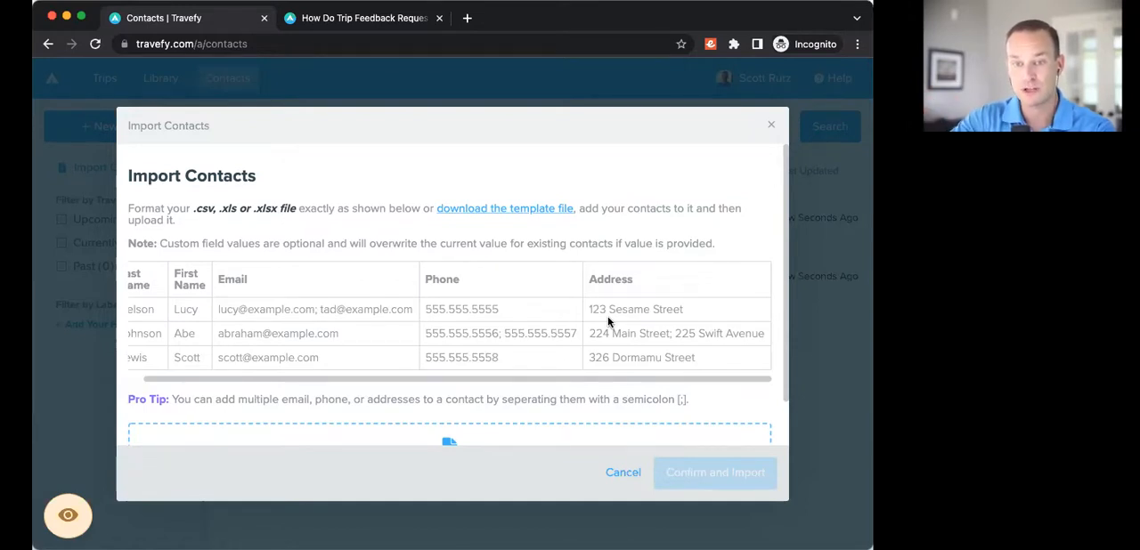
{"action": "left_click", "coordinate": [771, 125]}
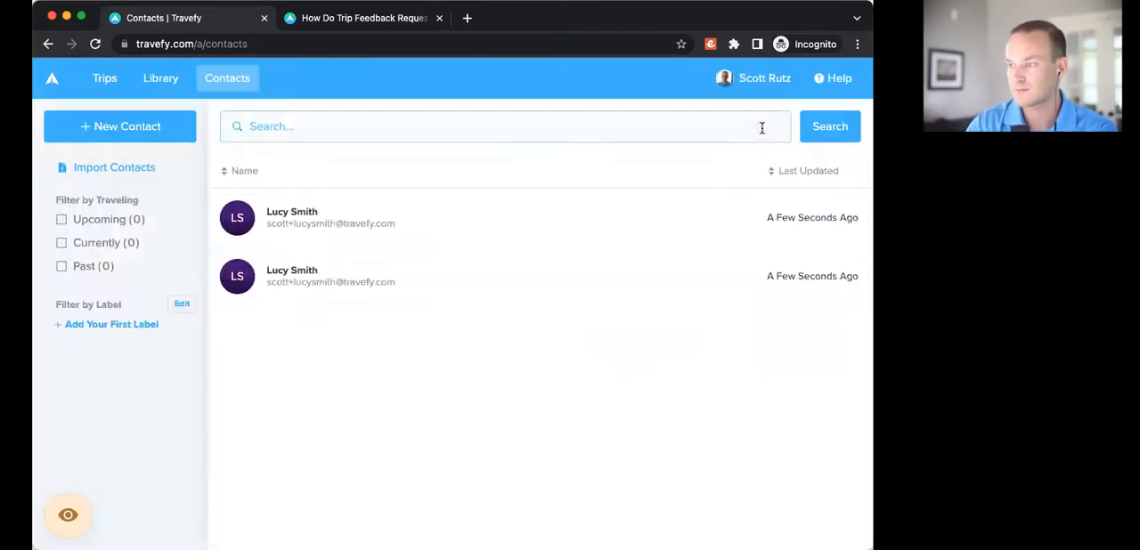
Step: Open the custom field management for contacts from the account settings
{"action": "left_click", "coordinate": [755, 88]}
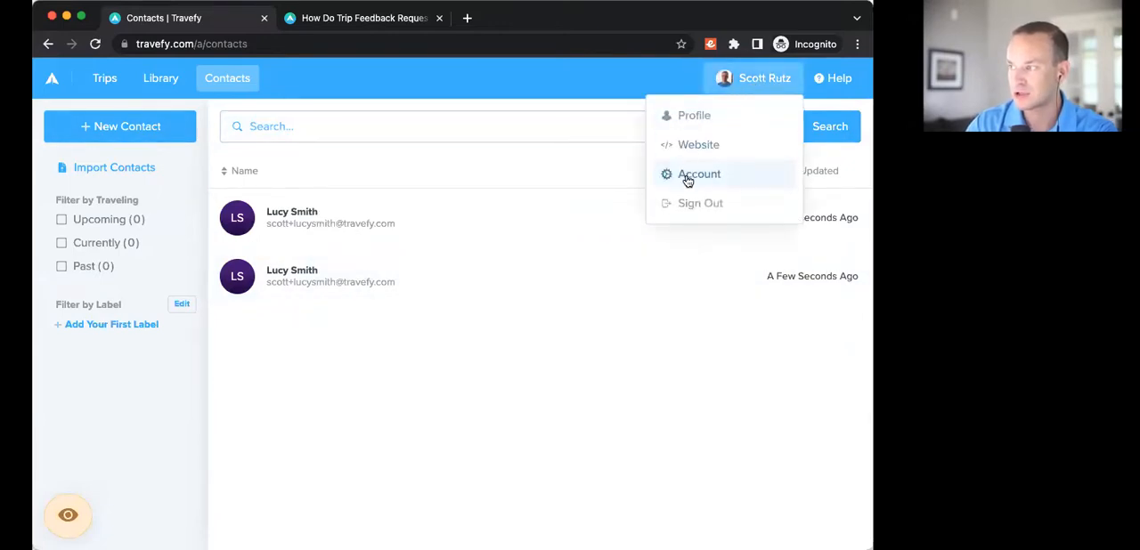
{"action": "left_click", "coordinate": [688, 181]}
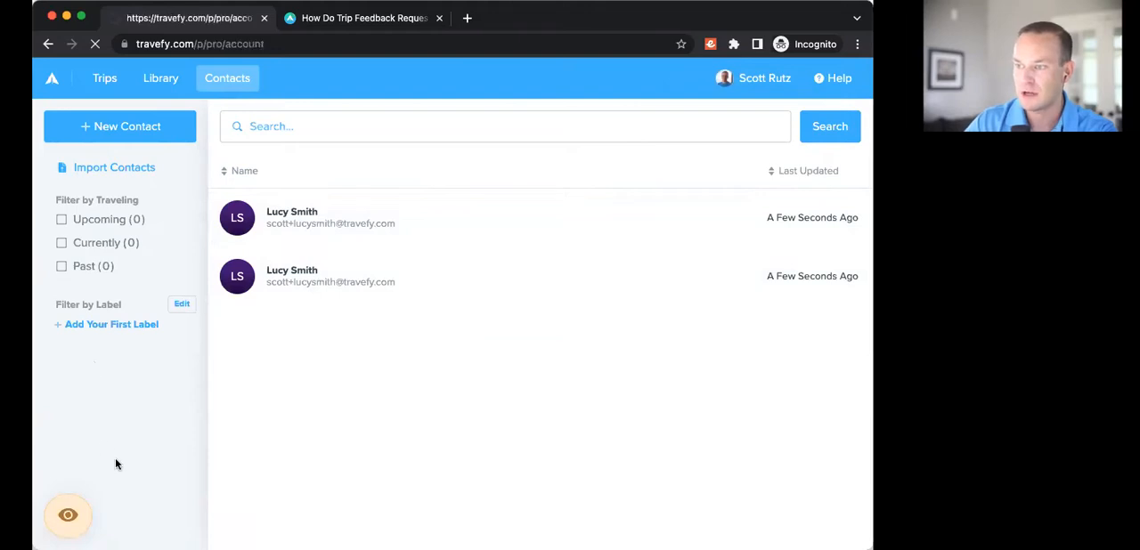
{"action": "left_click", "coordinate": [90, 381]}
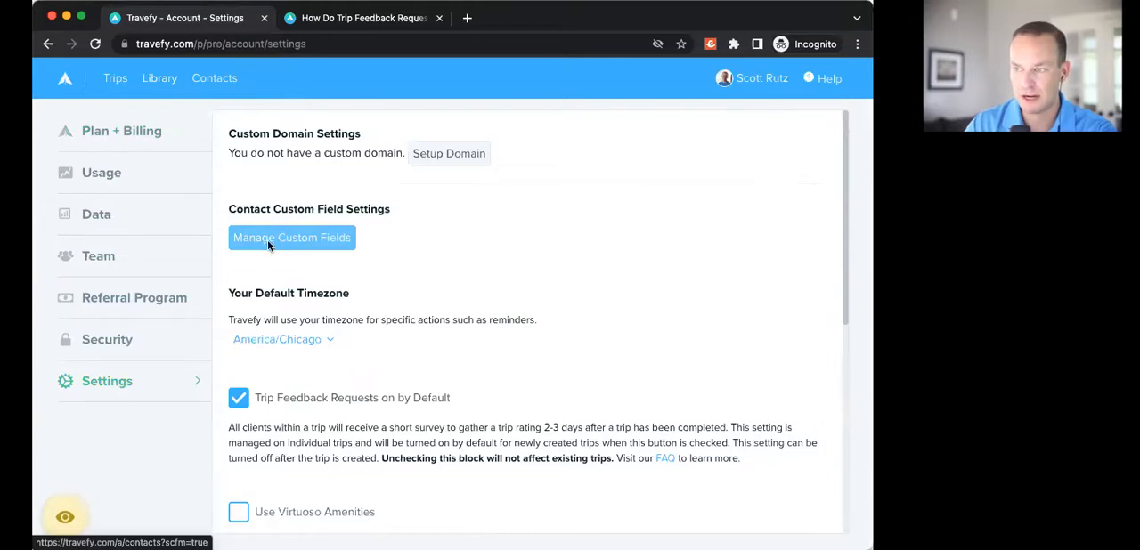
{"action": "left_click", "coordinate": [311, 245]}
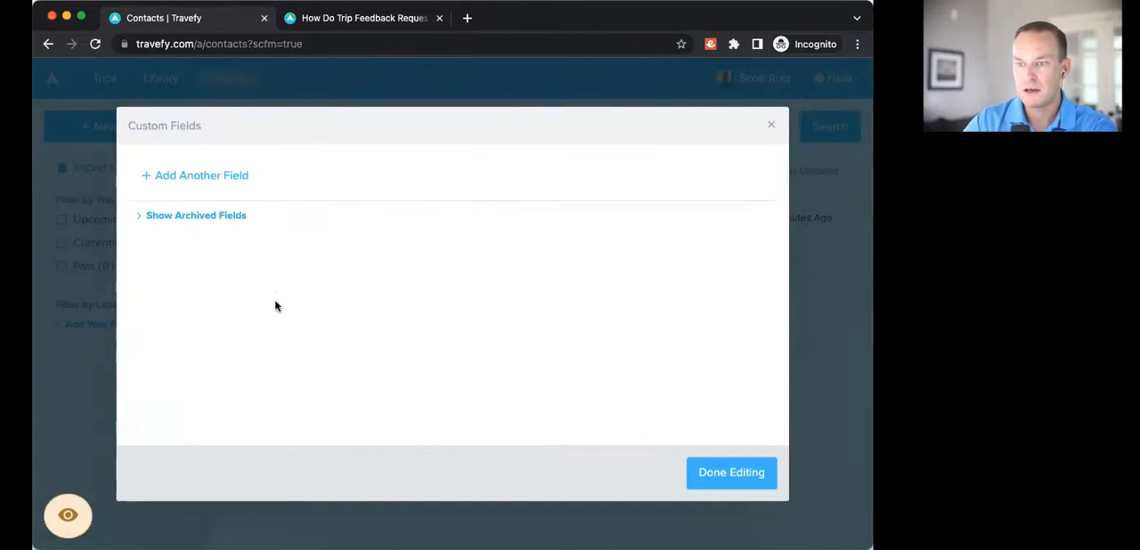
Step: Add two Short Text custom fields for contacts, labelled KTN and Delta Skymiles, and finish editing the fields
{"action": "left_click", "coordinate": [185, 177]}
{"action": "type", "text": "KTN"}
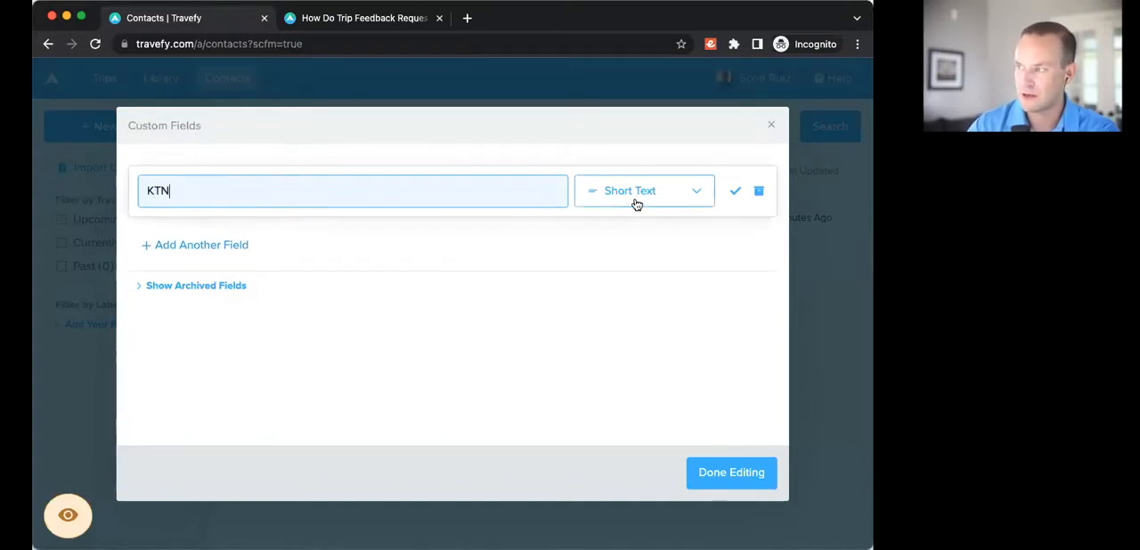
{"action": "left_click", "coordinate": [736, 196]}
{"action": "left_click", "coordinate": [222, 245]}
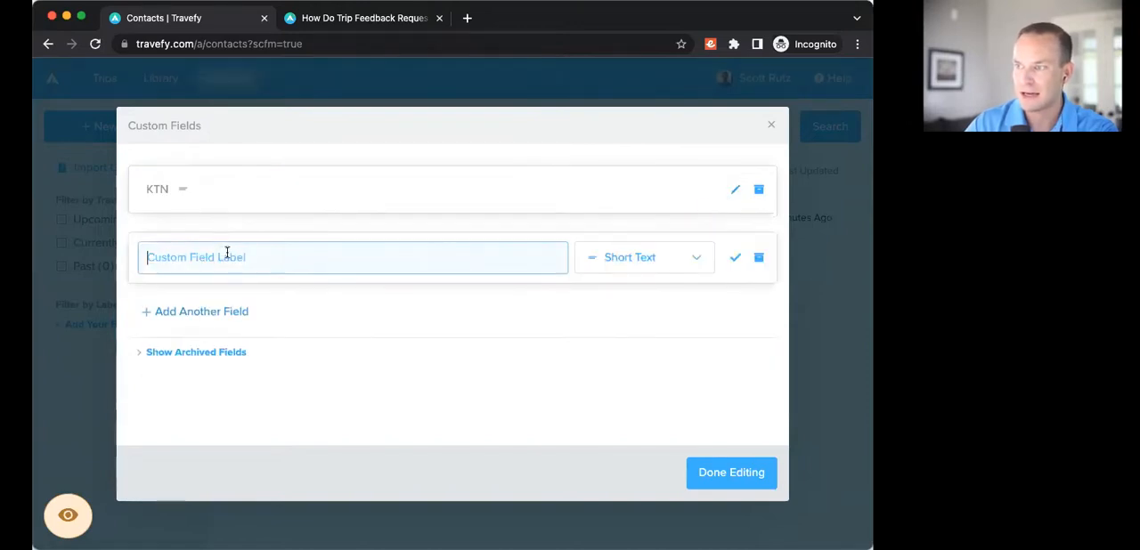
{"action": "type", "text": "Dlt"}
{"action": "type", "text": "ta Skyl"}
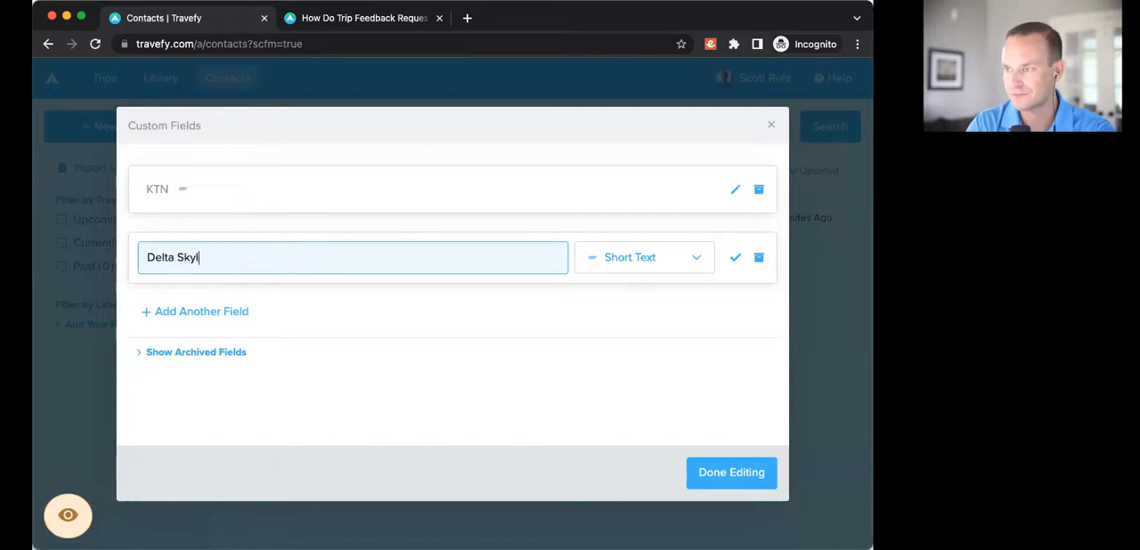
{"action": "key", "text": "BackSpace"}
{"action": "type", "text": "miles"}
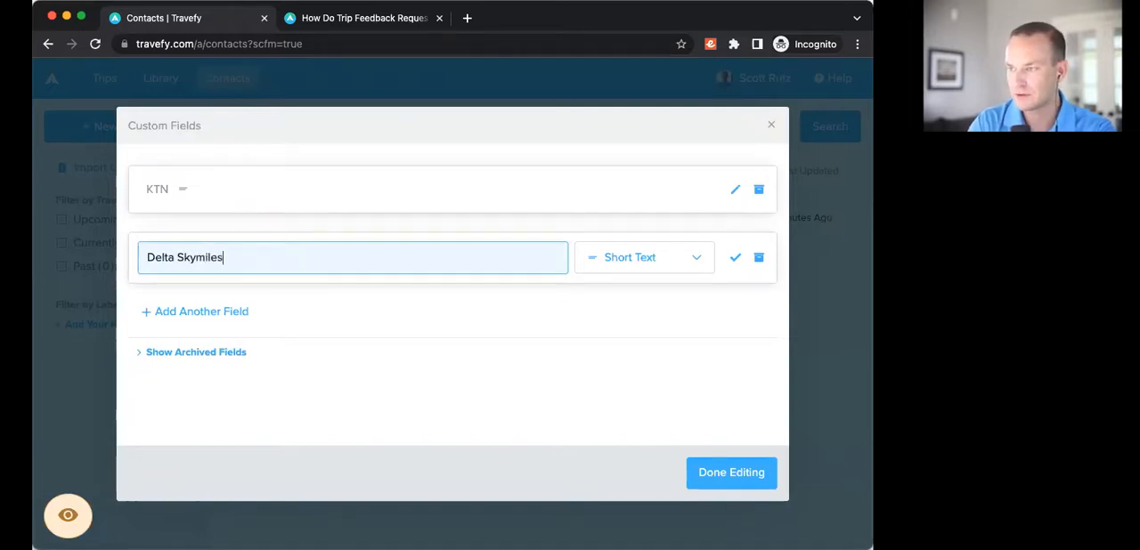
{"action": "left_click", "coordinate": [735, 260]}
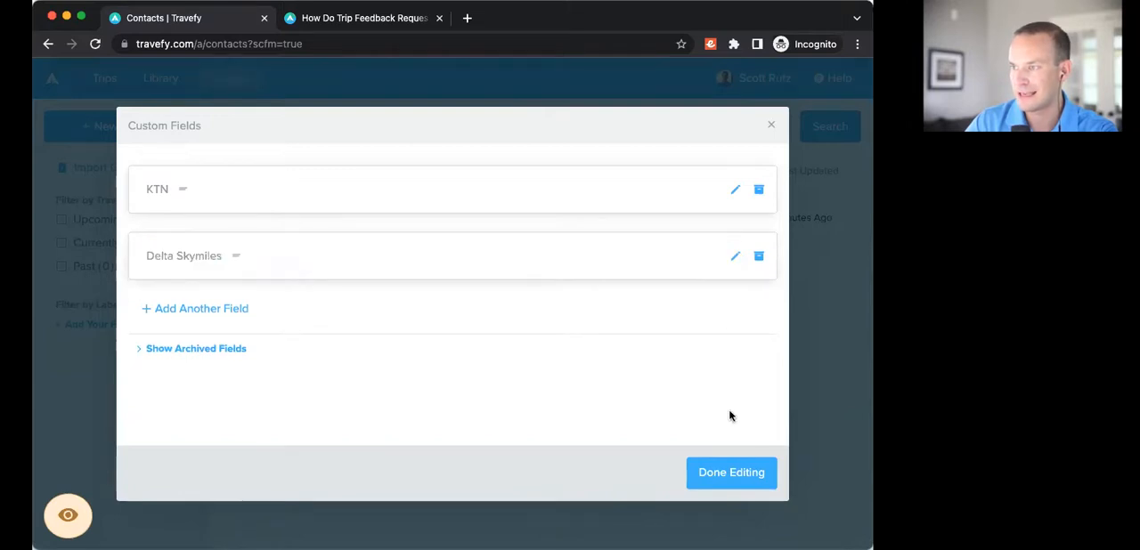
{"action": "left_click", "coordinate": [737, 475]}
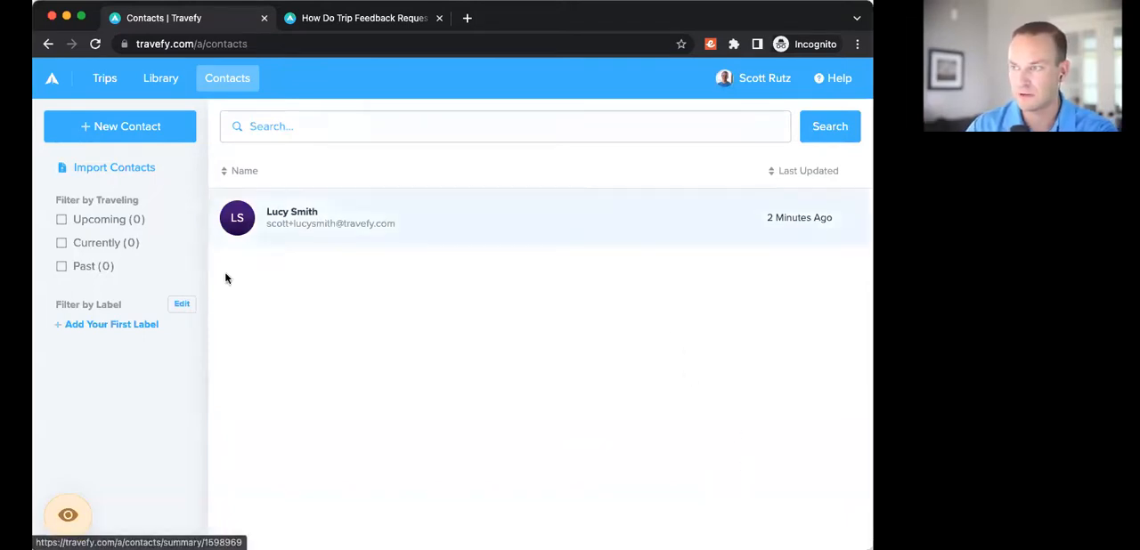
Step: Reopen the contact import and upload the prepared contacts file
{"action": "left_click", "coordinate": [103, 176]}
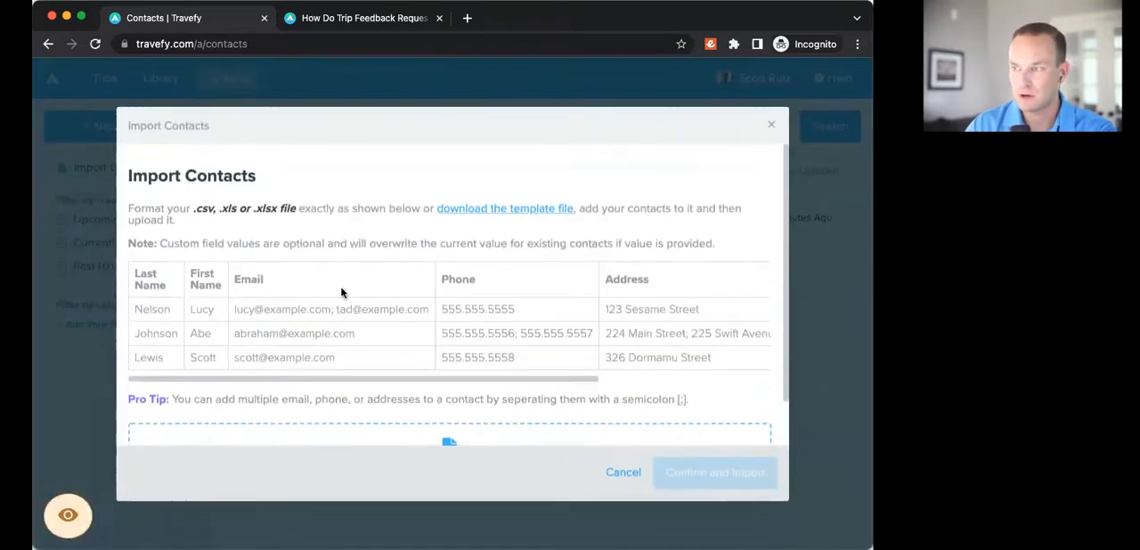
{"action": "scroll", "coordinate": [340, 286], "scroll_direction": "down", "scroll_amount": 1}
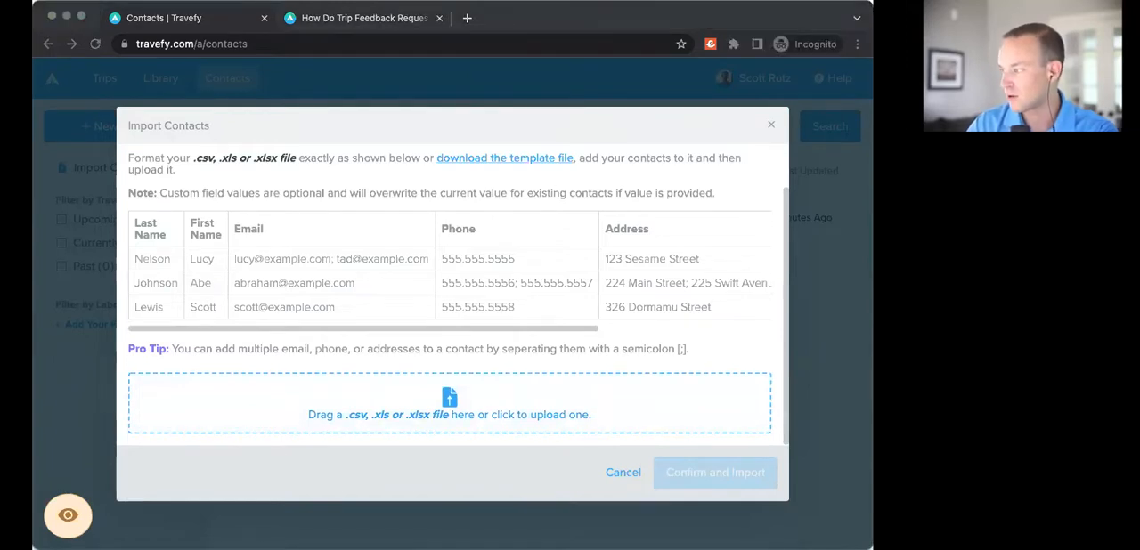
{"action": "left_click_drag", "start_coordinate": [823, 417], "coordinate": [344, 395]}
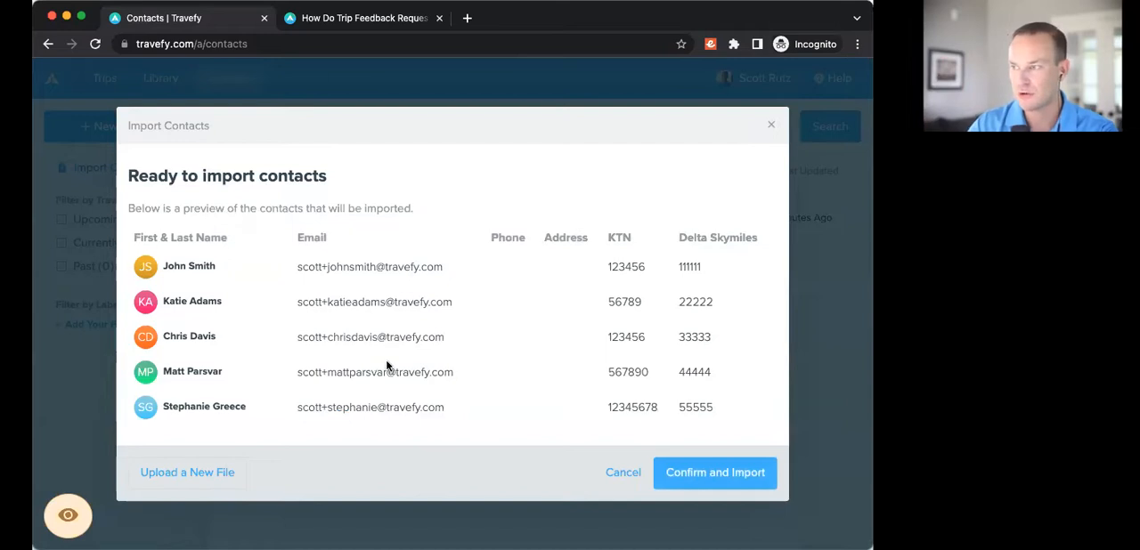
Step: Check the preview's name, email, phone, address, KTN and Delta Skymiles columns and confirm the contact import
{"action": "left_click_drag", "start_coordinate": [133, 237], "coordinate": [224, 238]}
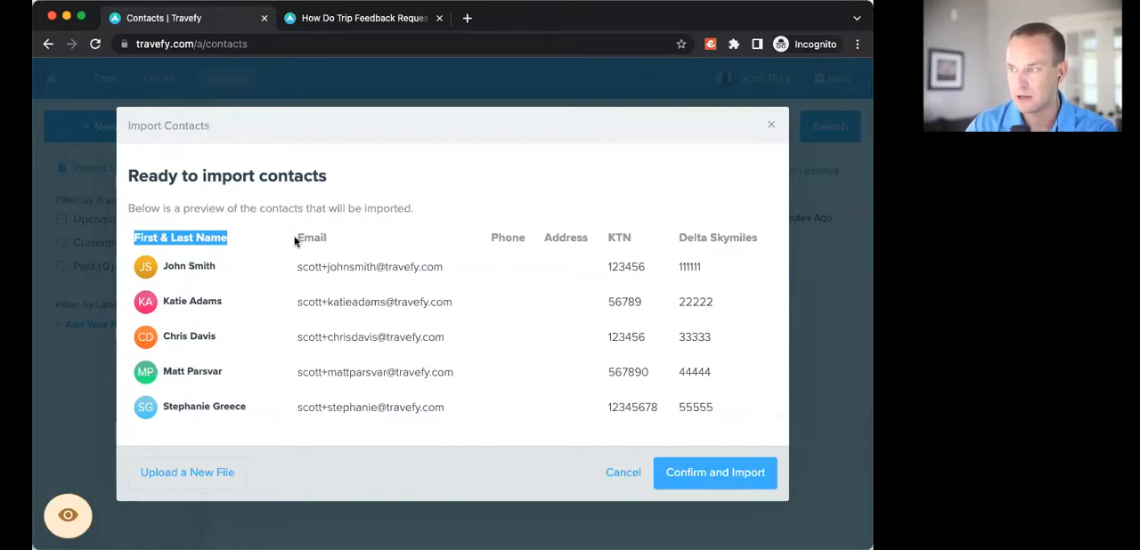
{"action": "left_click_drag", "start_coordinate": [295, 237], "coordinate": [345, 235]}
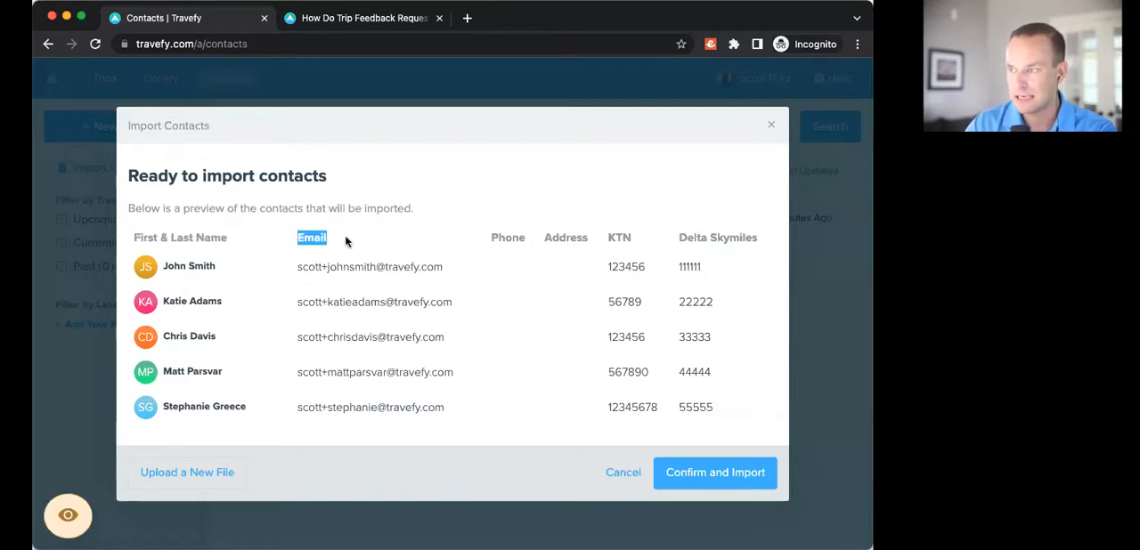
{"action": "double_click", "coordinate": [509, 238]}
{"action": "double_click", "coordinate": [575, 238]}
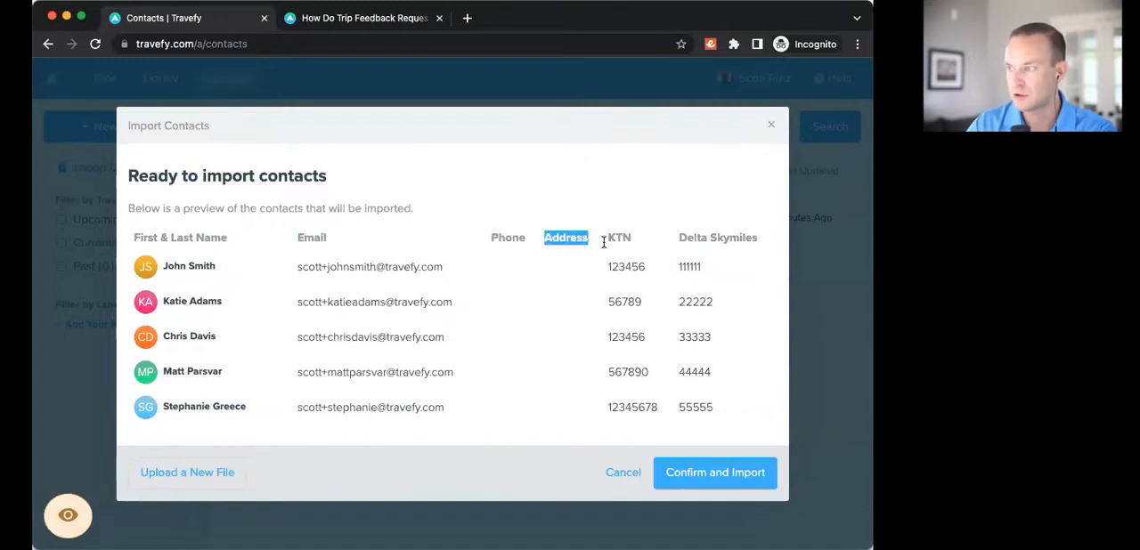
{"action": "double_click", "coordinate": [617, 238]}
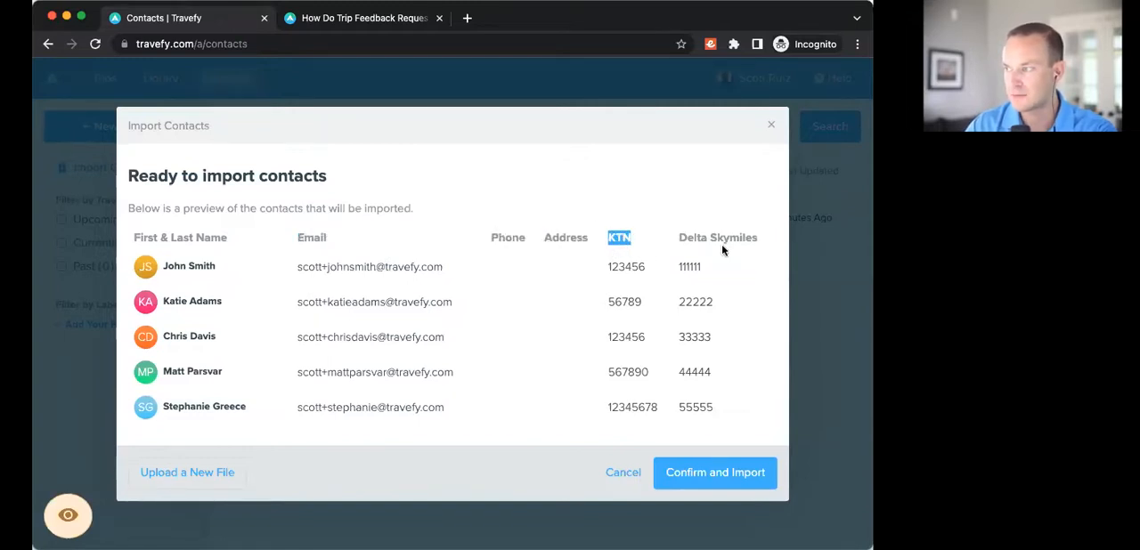
{"action": "left_click_drag", "start_coordinate": [678, 238], "coordinate": [760, 238]}
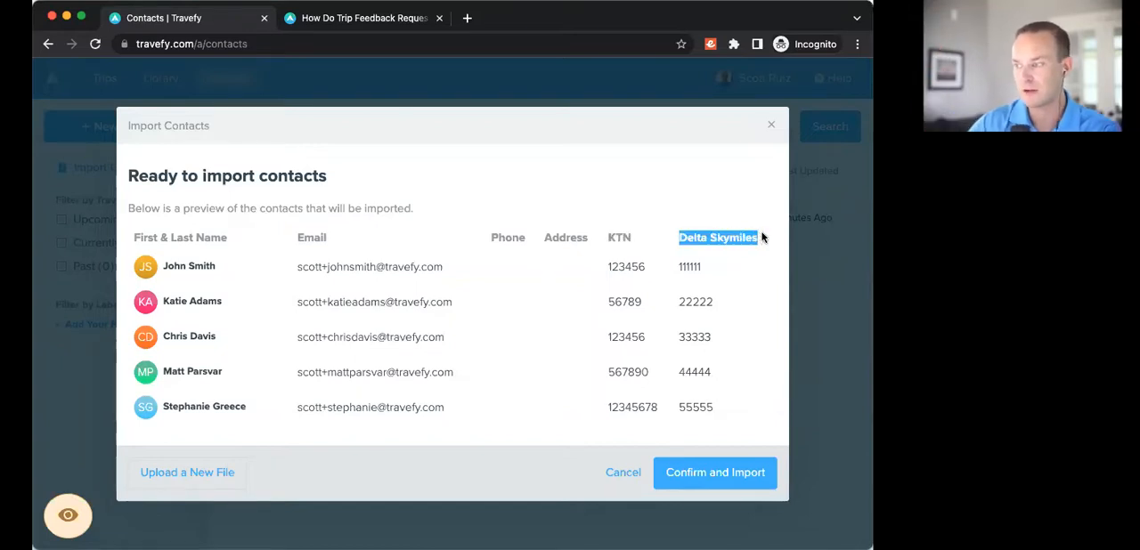
{"action": "left_click", "coordinate": [714, 482]}
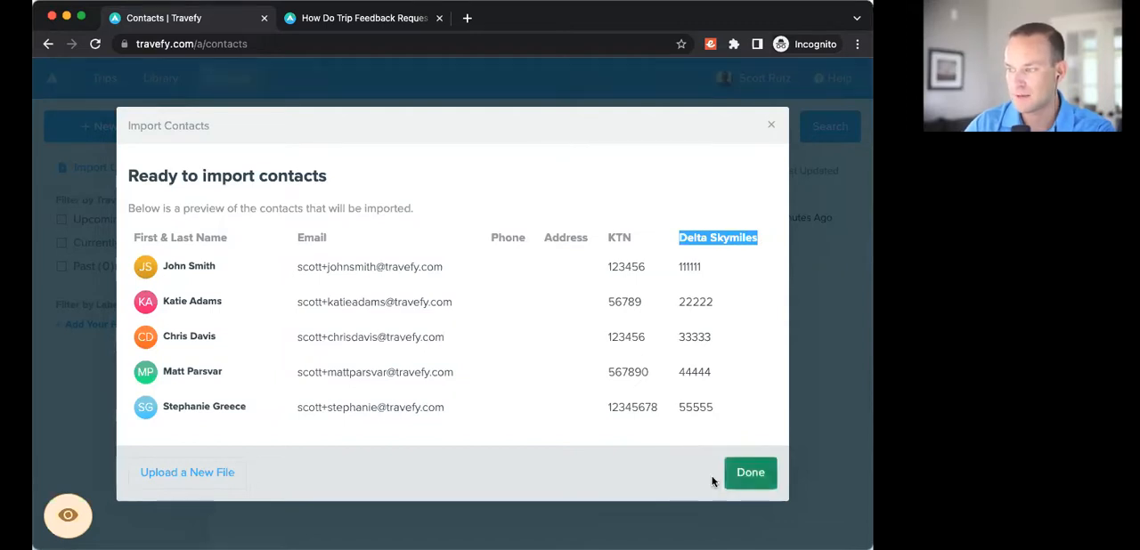
{"action": "left_click", "coordinate": [741, 478]}
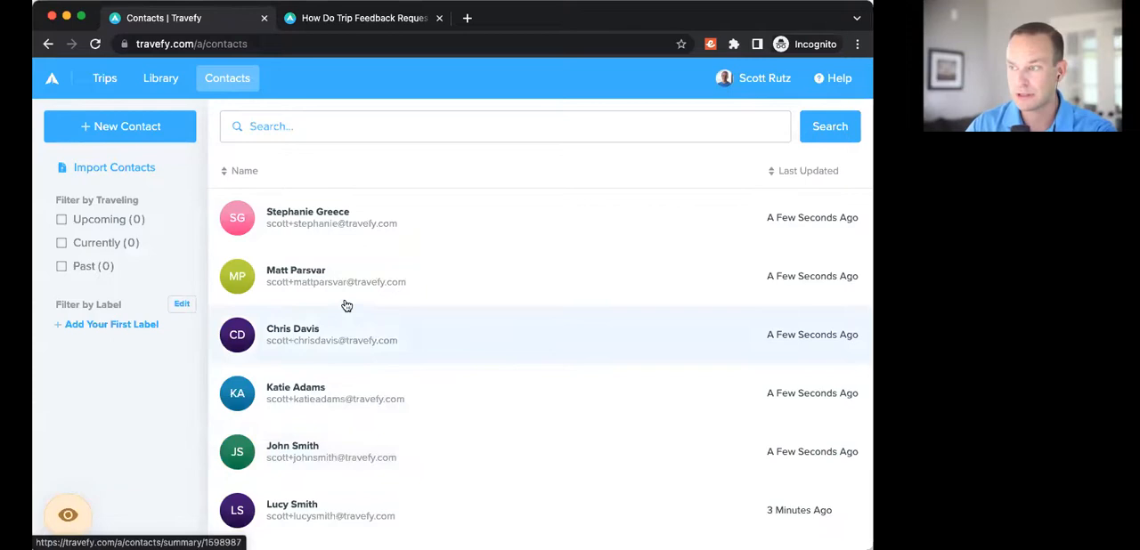
Step: Open the first contact in the list and paste the copied client call text into a new note
{"action": "left_click", "coordinate": [334, 220]}
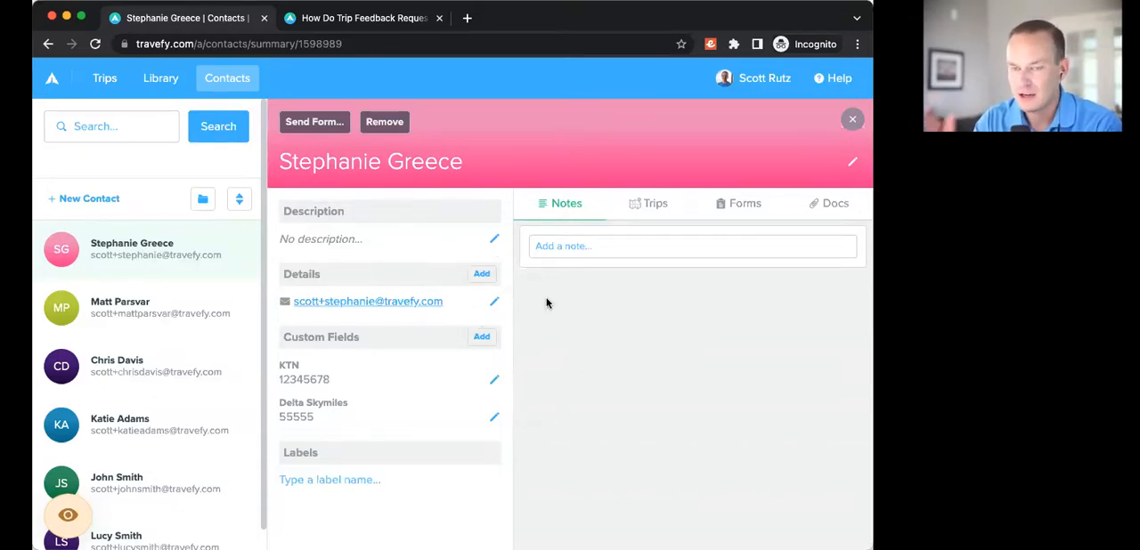
{"action": "left_click", "coordinate": [586, 249]}
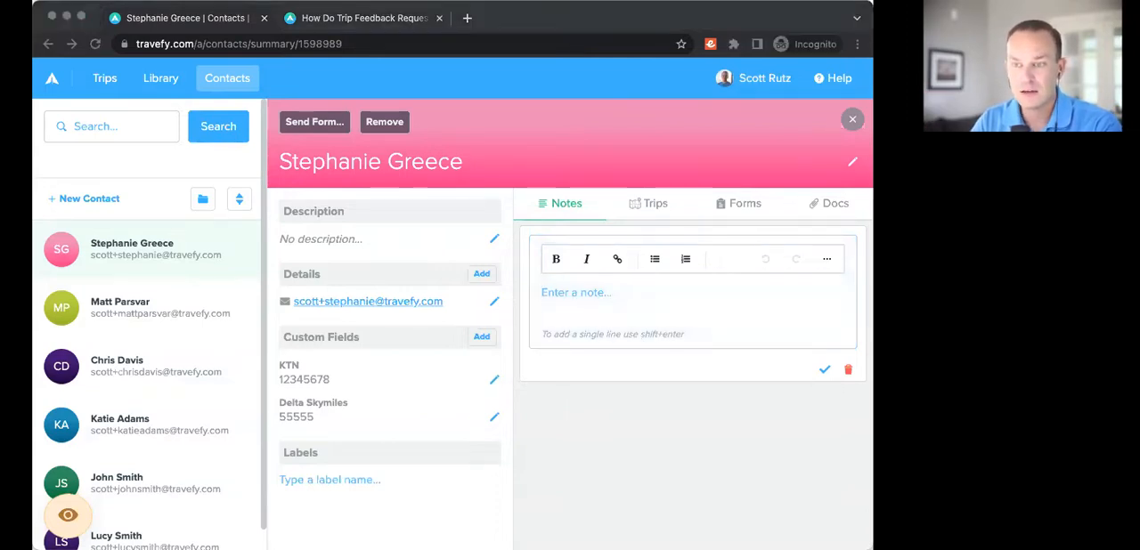
{"action": "left_click", "coordinate": [613, 289]}
{"action": "type", "text": "Client call - 7/21/22 Jane has questions on when & how transfers will be coordinated because her family will be arriving on two different flights. Action: Follow-up with transfer company to coordinate pick-up times and give them flight info."}
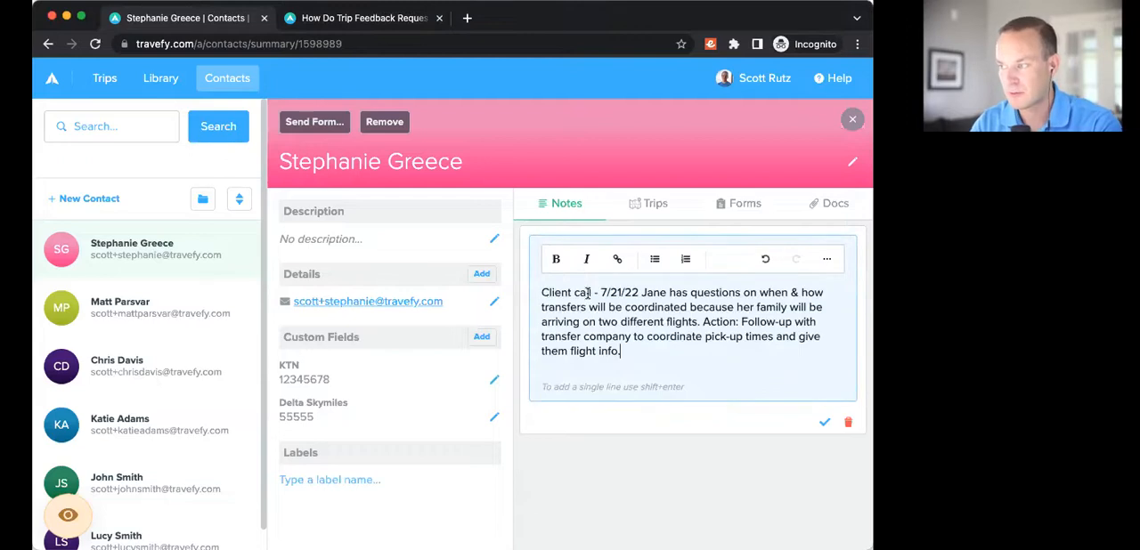
Step: Put the note's heading "Client call - 7/21/22" on its own line and make it bold
{"action": "left_click", "coordinate": [642, 294]}
{"action": "key", "text": "shift+Return"}
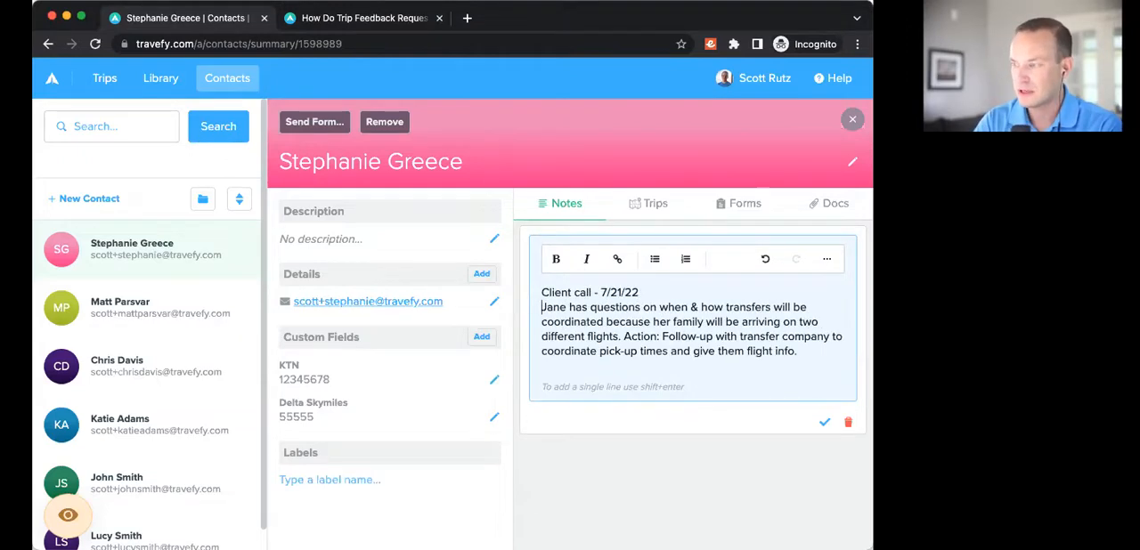
{"action": "left_click_drag", "start_coordinate": [647, 295], "coordinate": [522, 297]}
{"action": "key", "text": "super+b"}
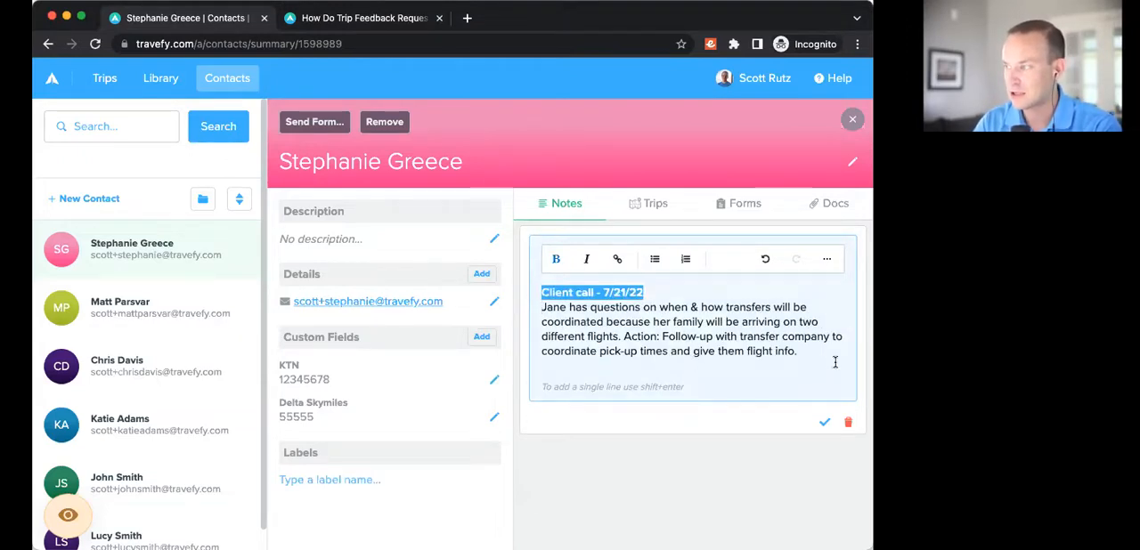
Step: Move the note's action text into a bulleted paragraph, make the word "Action" bold and save the note
{"action": "left_click", "coordinate": [834, 363]}
{"action": "left_click", "coordinate": [622, 336]}
{"action": "key", "text": "Return"}
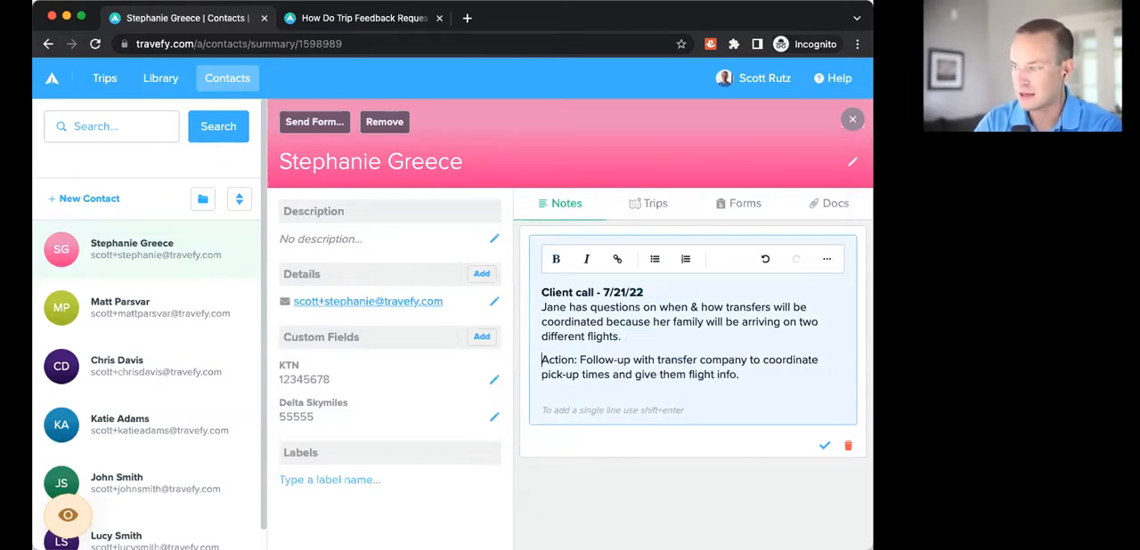
{"action": "left_click", "coordinate": [654, 259]}
{"action": "double_click", "coordinate": [574, 360]}
{"action": "key", "text": "super+b"}
{"action": "left_click", "coordinate": [681, 345]}
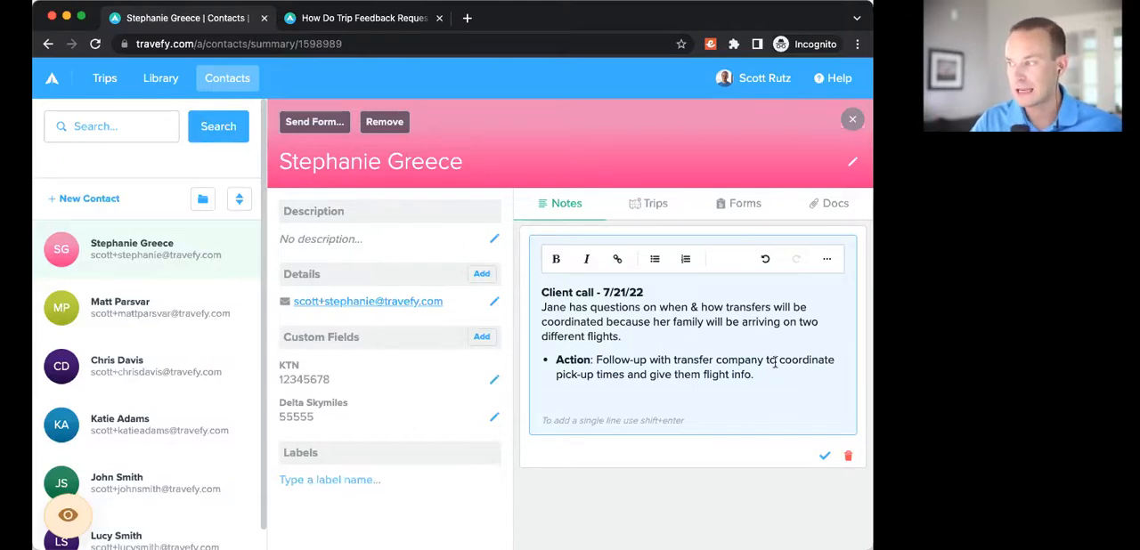
{"action": "left_click", "coordinate": [824, 456]}
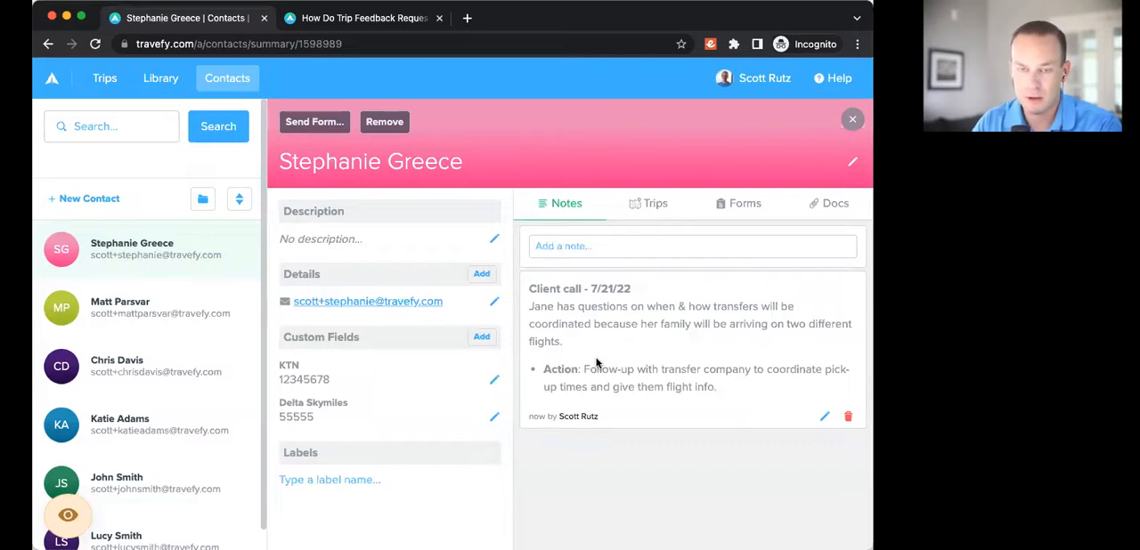
Step: Check the contact's linked trips and copy the email address from the contact's details
{"action": "left_click", "coordinate": [653, 212]}
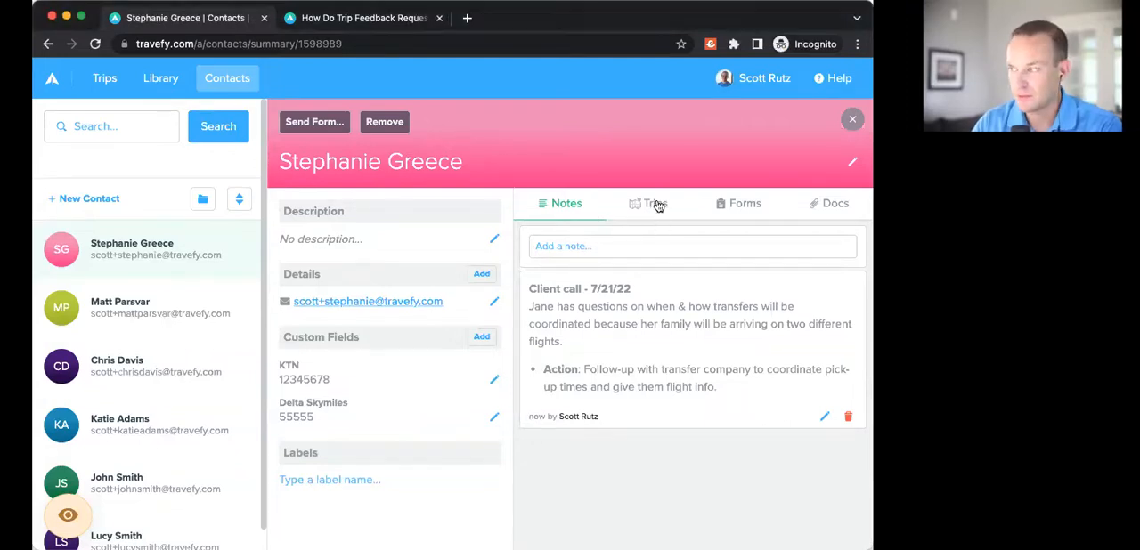
{"action": "left_click", "coordinate": [657, 206]}
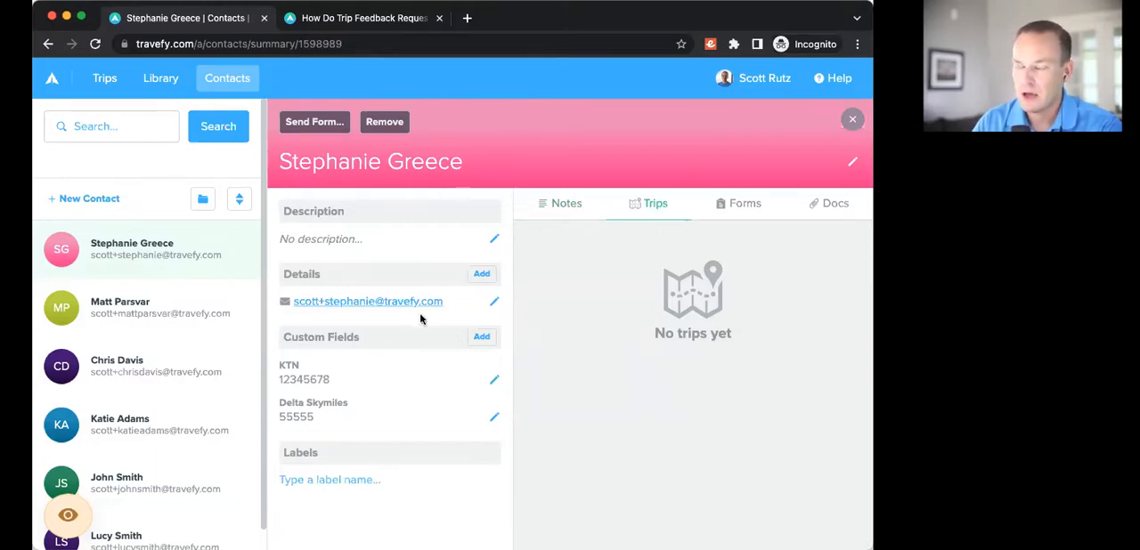
{"action": "left_click_drag", "start_coordinate": [448, 303], "coordinate": [298, 302]}
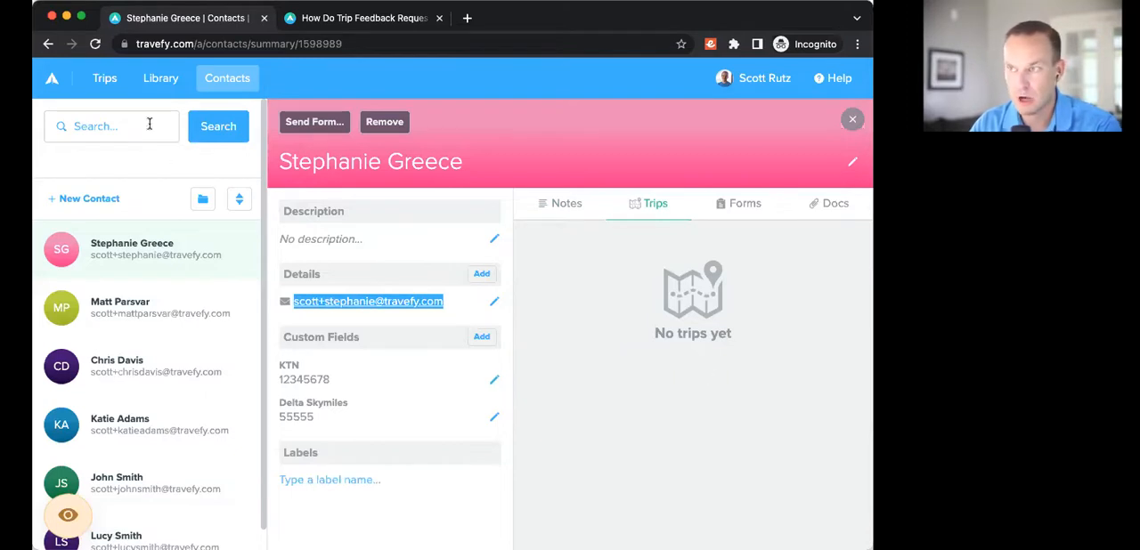
Step: Open the "Demo - Weekend in New York" trip for editing and email it to the contact using the copied address
{"action": "left_click", "coordinate": [104, 84]}
{"action": "left_click", "coordinate": [356, 231]}
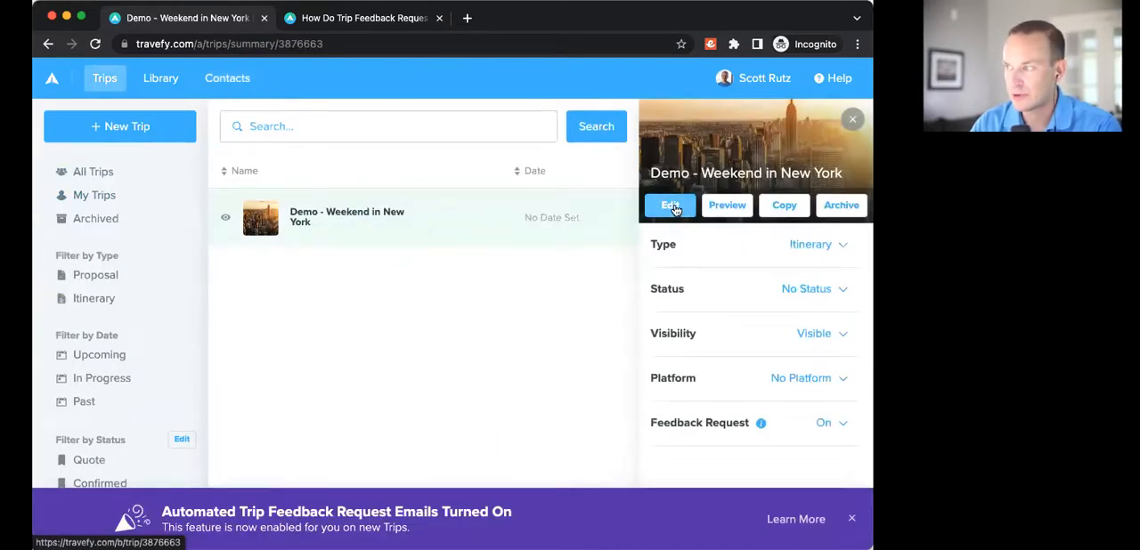
{"action": "left_click", "coordinate": [673, 208]}
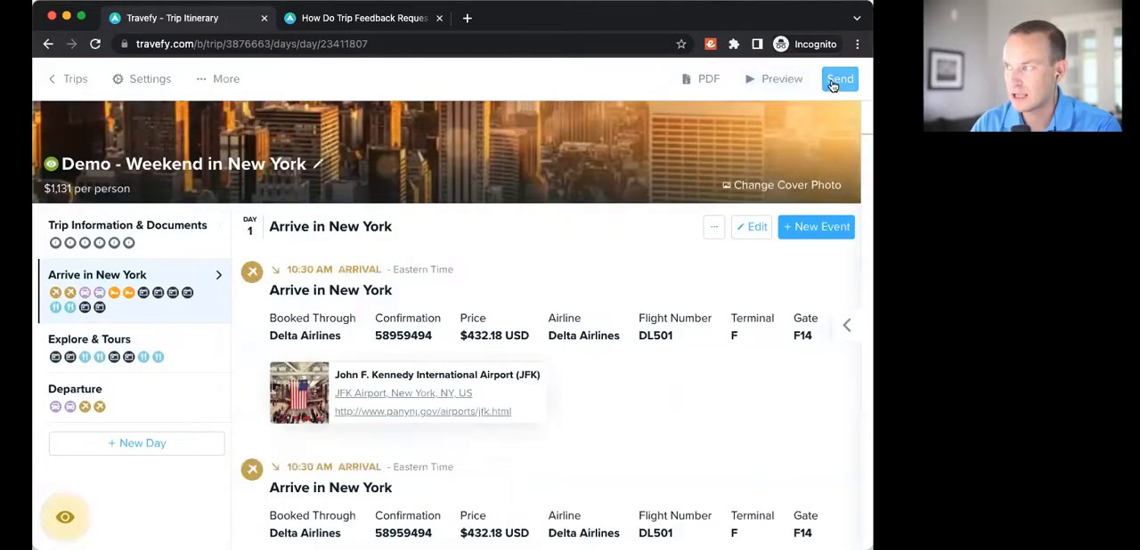
{"action": "left_click", "coordinate": [840, 79]}
{"action": "left_click", "coordinate": [727, 145]}
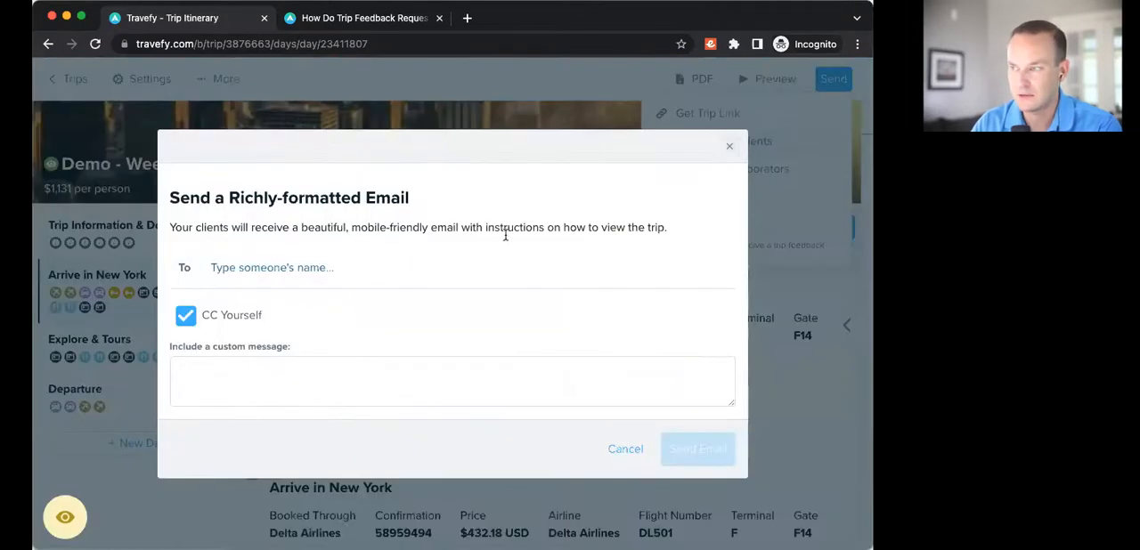
{"action": "left_click", "coordinate": [710, 448]}
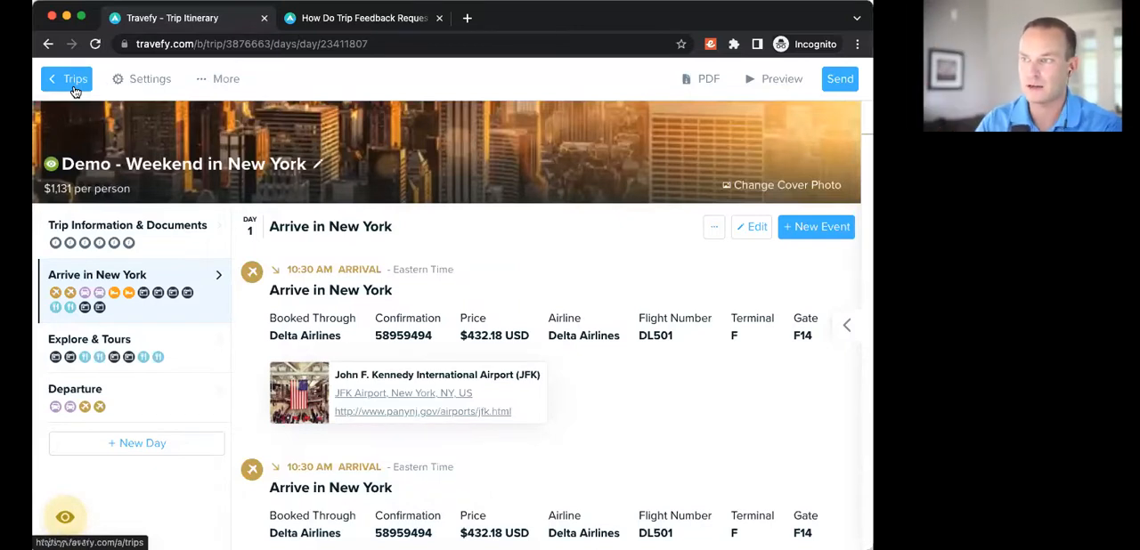
Step: Return to the first contact's record and view the trips linked to it
{"action": "left_click", "coordinate": [75, 90]}
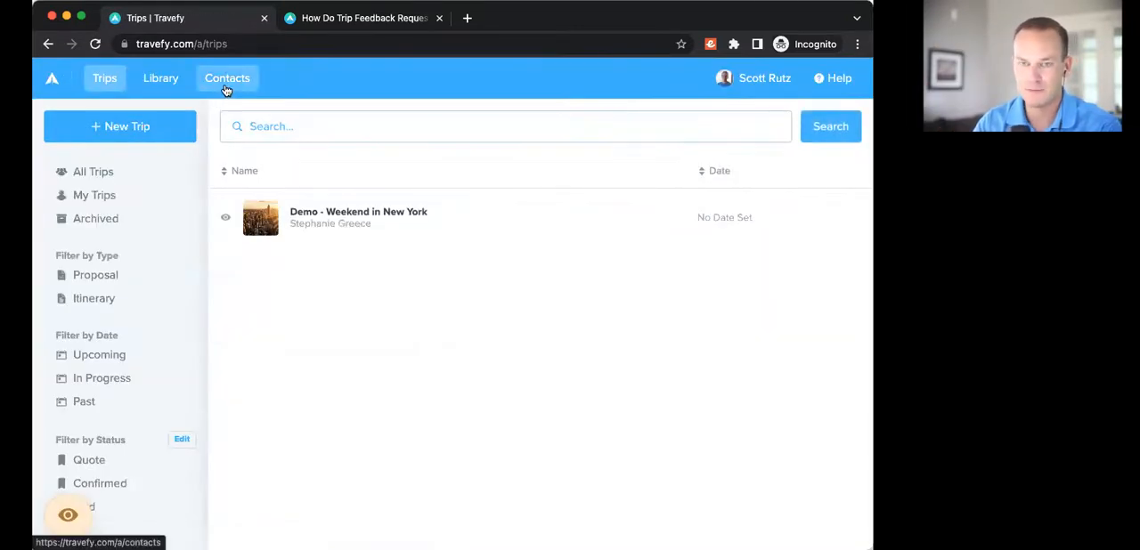
{"action": "left_click", "coordinate": [229, 80]}
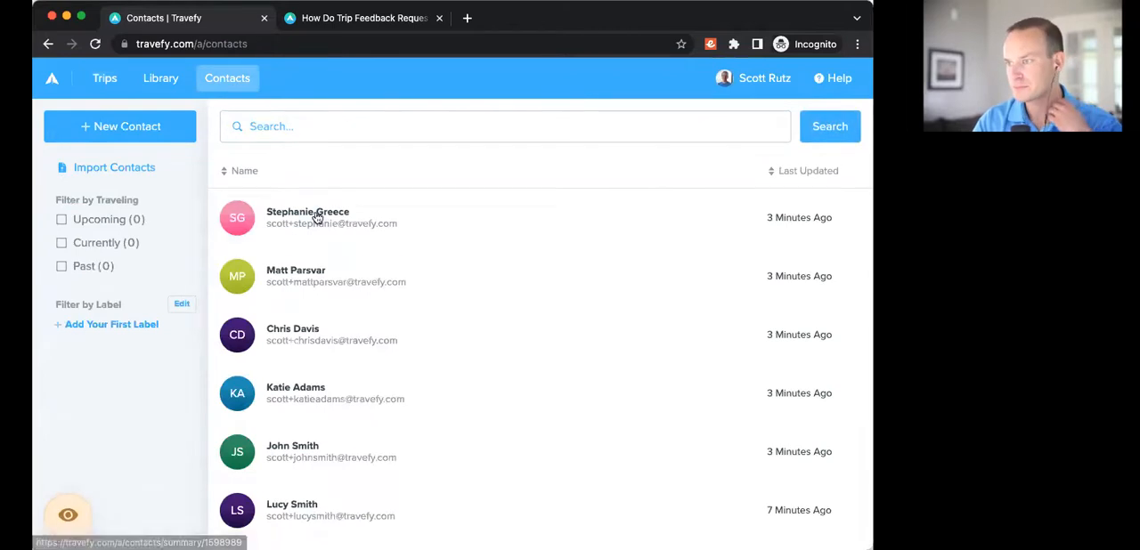
{"action": "left_click", "coordinate": [343, 222]}
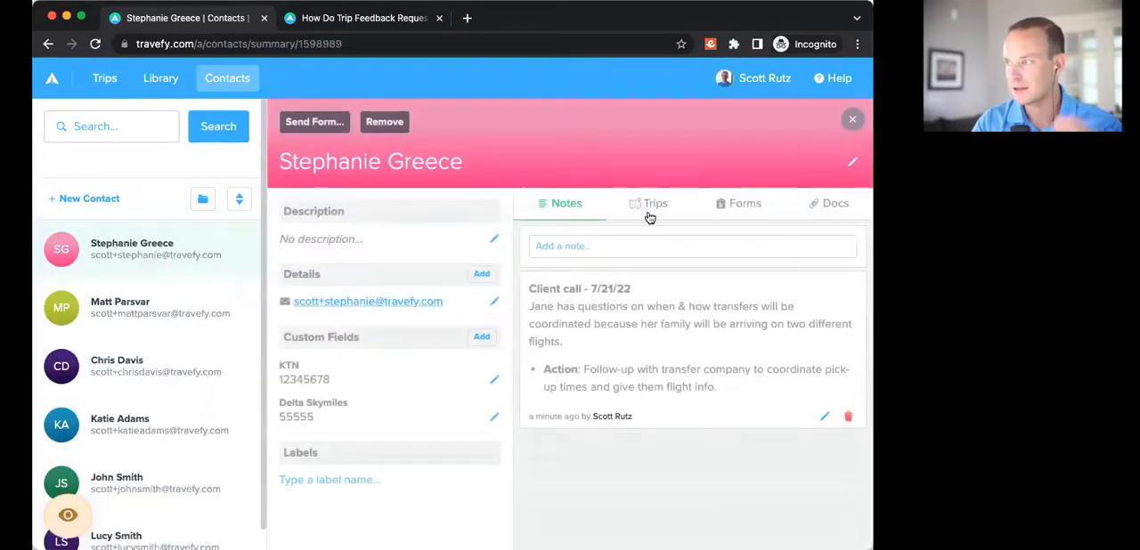
{"action": "left_click", "coordinate": [649, 210]}
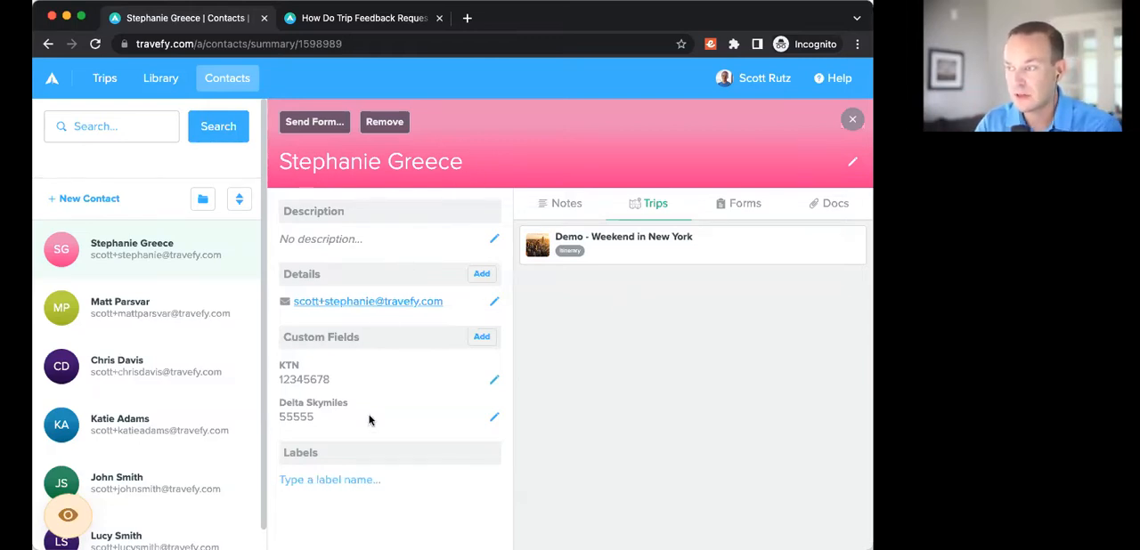
Step: Preview the "Demo - Weekend in New York" trip from the contact's record and dismiss the feedback request banner on its summary
{"action": "left_click", "coordinate": [638, 248]}
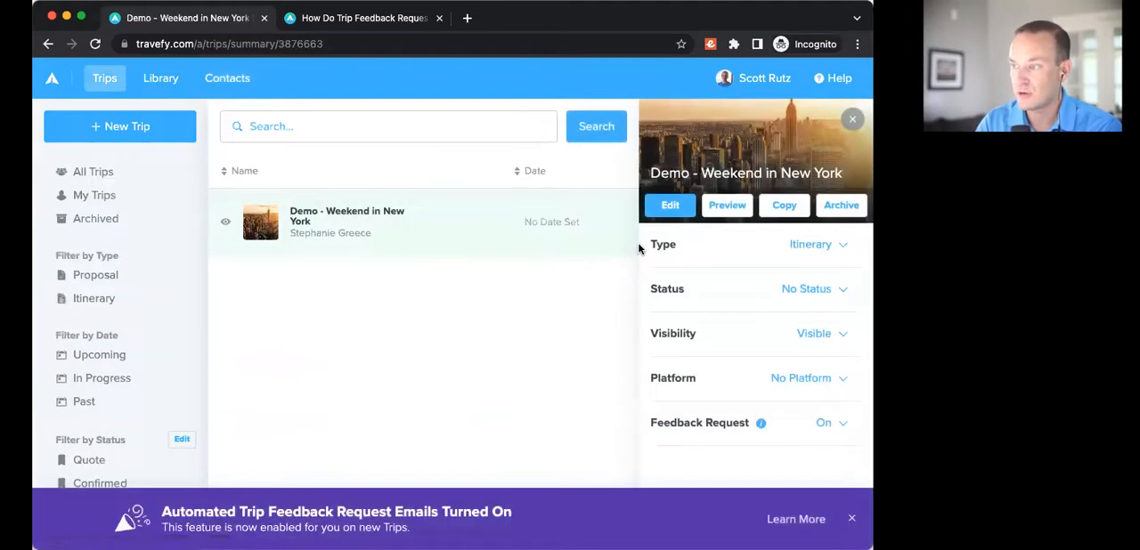
{"action": "left_click", "coordinate": [727, 205]}
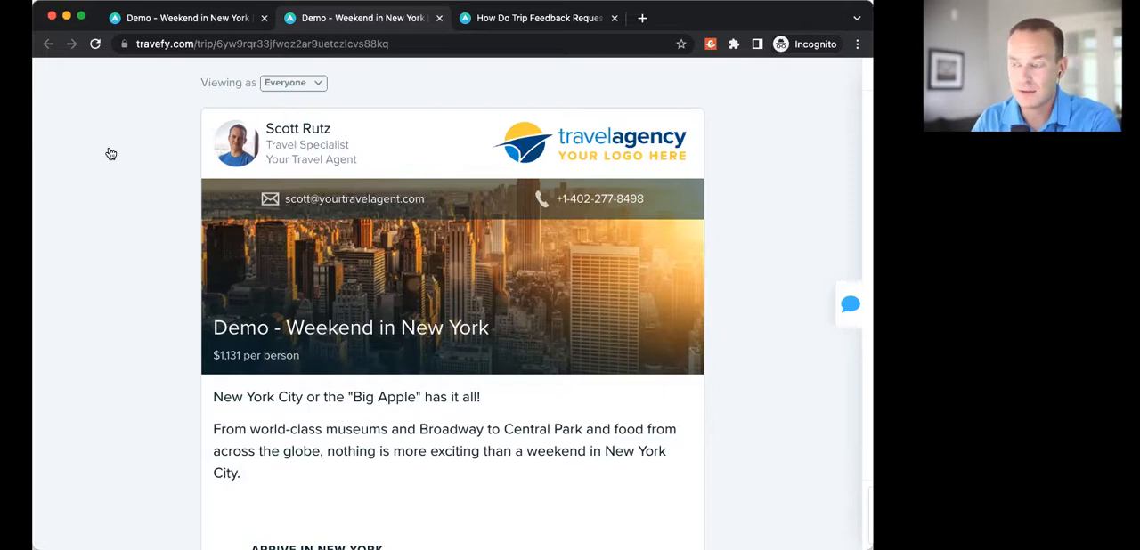
{"action": "left_click", "coordinate": [156, 18]}
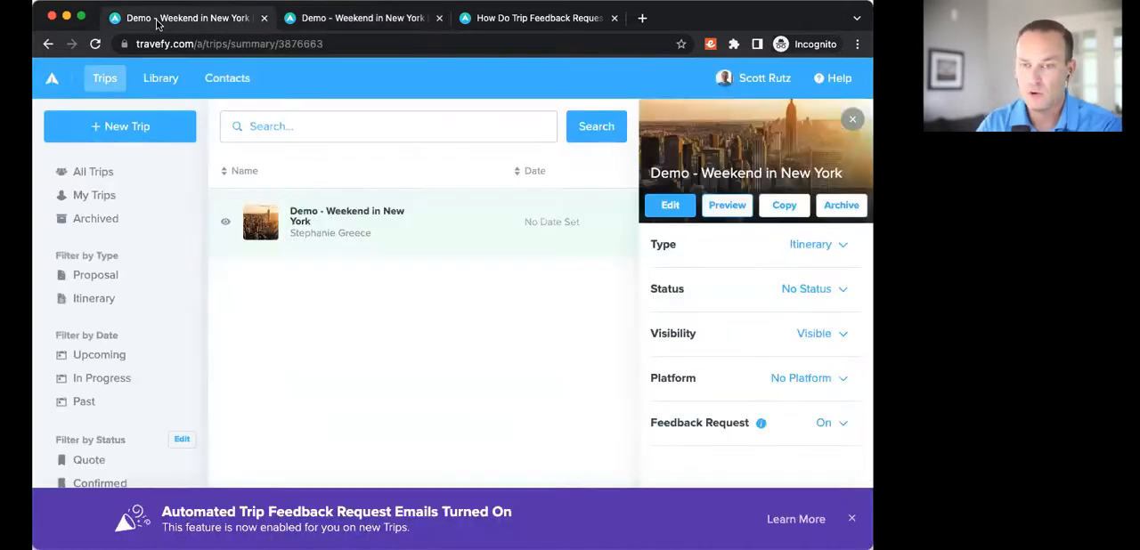
{"action": "left_click", "coordinate": [851, 518]}
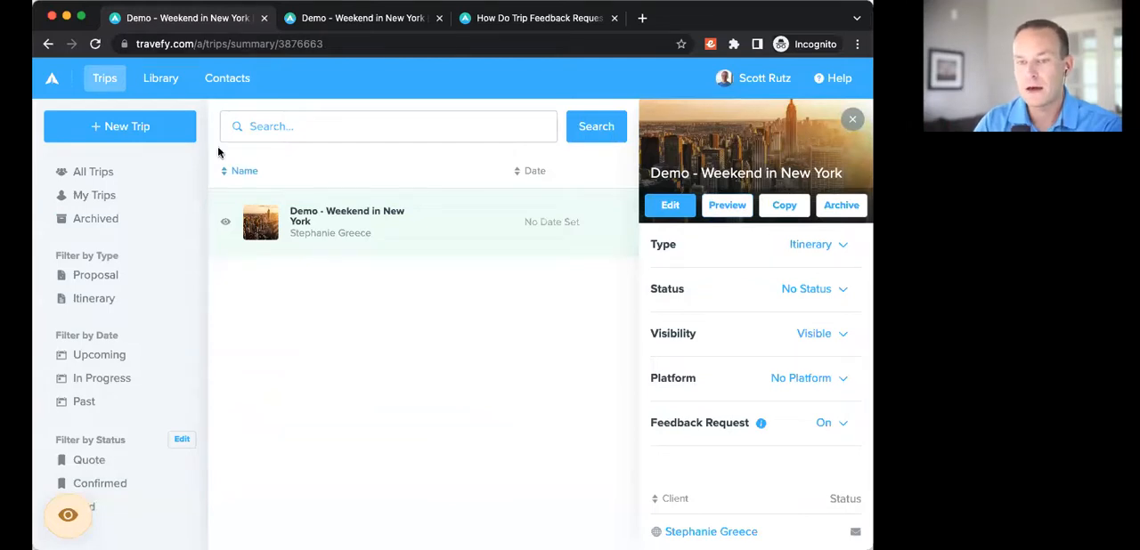
Step: Reopen the first contact's record and upload Sample Passport.png and sample-drivers-license.jpg to its documents
{"action": "left_click", "coordinate": [227, 77]}
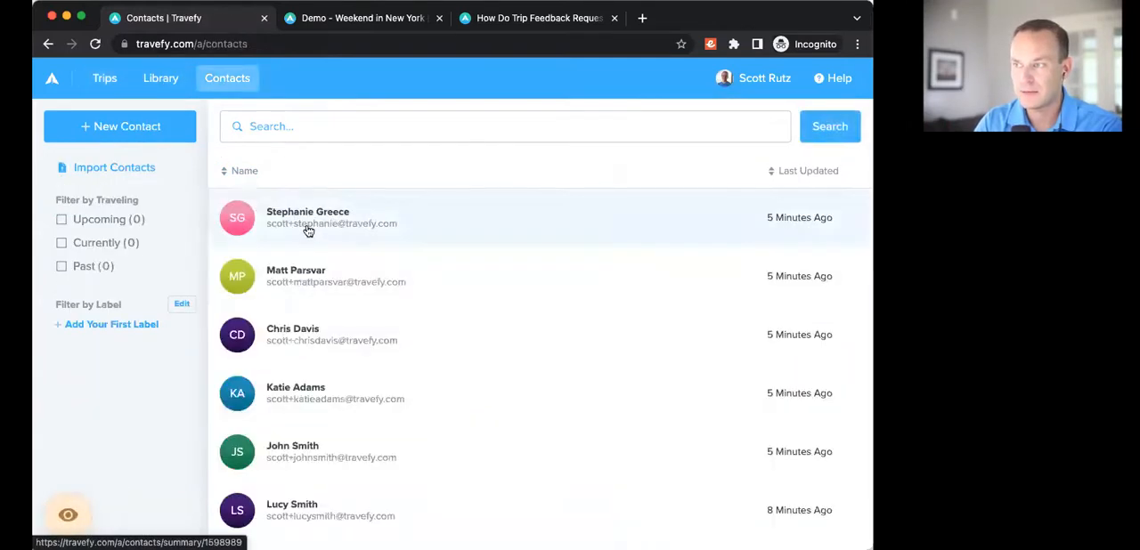
{"action": "left_click", "coordinate": [310, 229]}
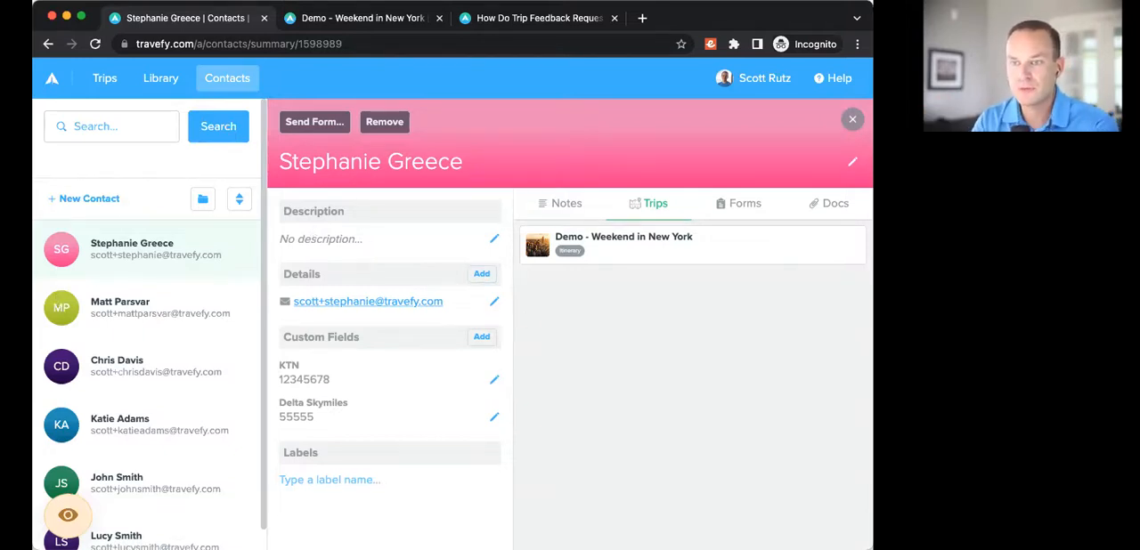
{"action": "left_click", "coordinate": [820, 209]}
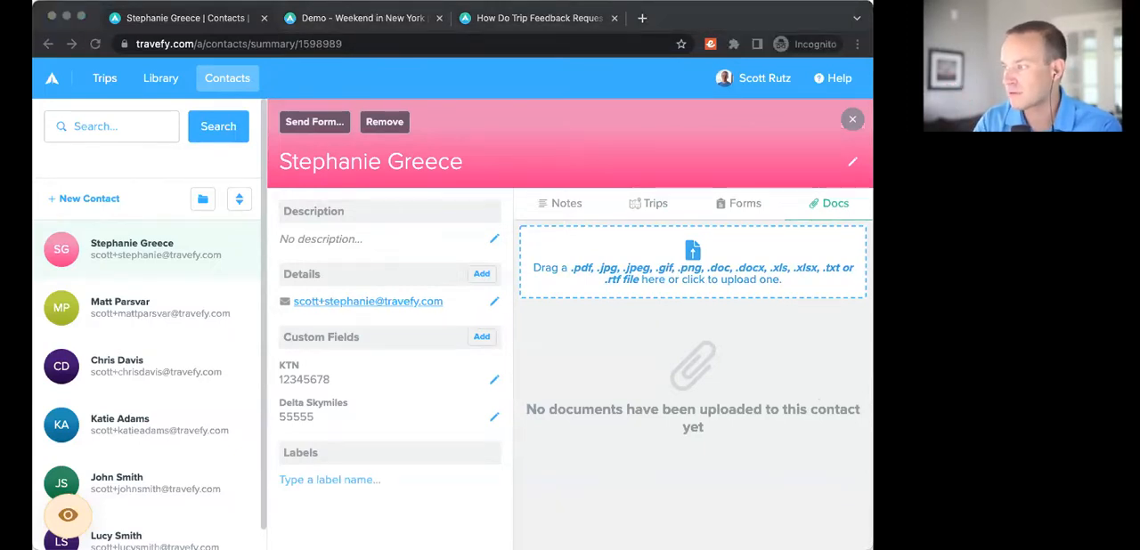
{"action": "left_click_drag", "start_coordinate": [812, 392], "coordinate": [655, 274]}
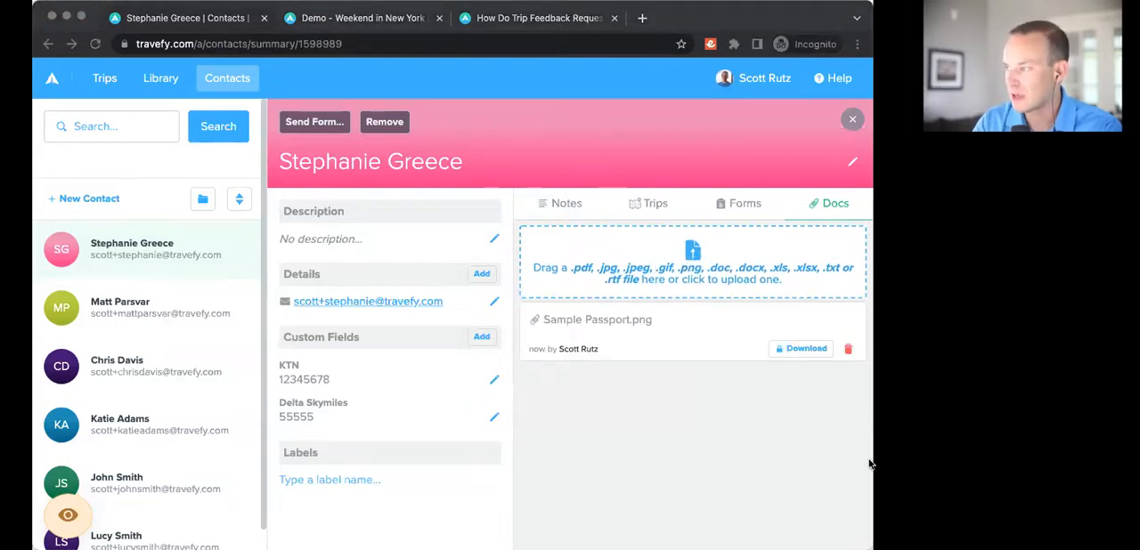
{"action": "left_click_drag", "start_coordinate": [869, 460], "coordinate": [635, 281]}
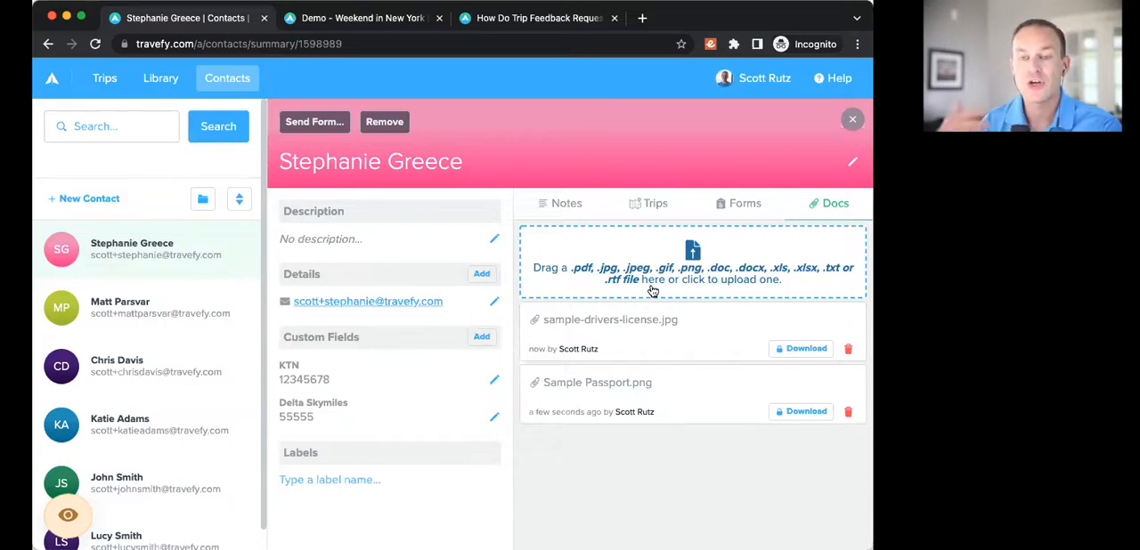
Step: Open the account's security settings and examine the Two-Factor Authentication section
{"action": "left_click", "coordinate": [763, 78]}
{"action": "left_click", "coordinate": [698, 175]}
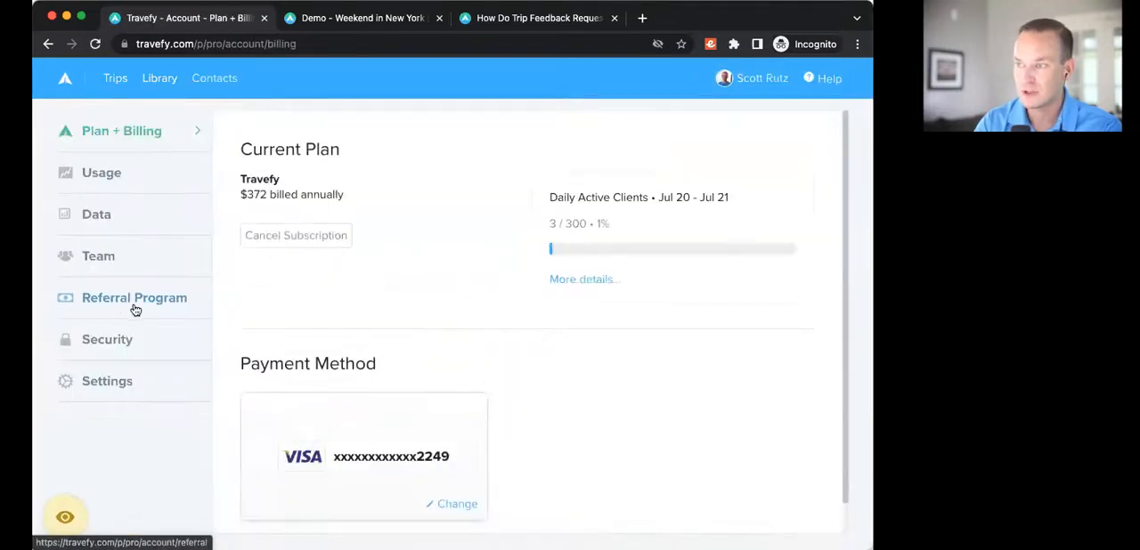
{"action": "left_click", "coordinate": [108, 339]}
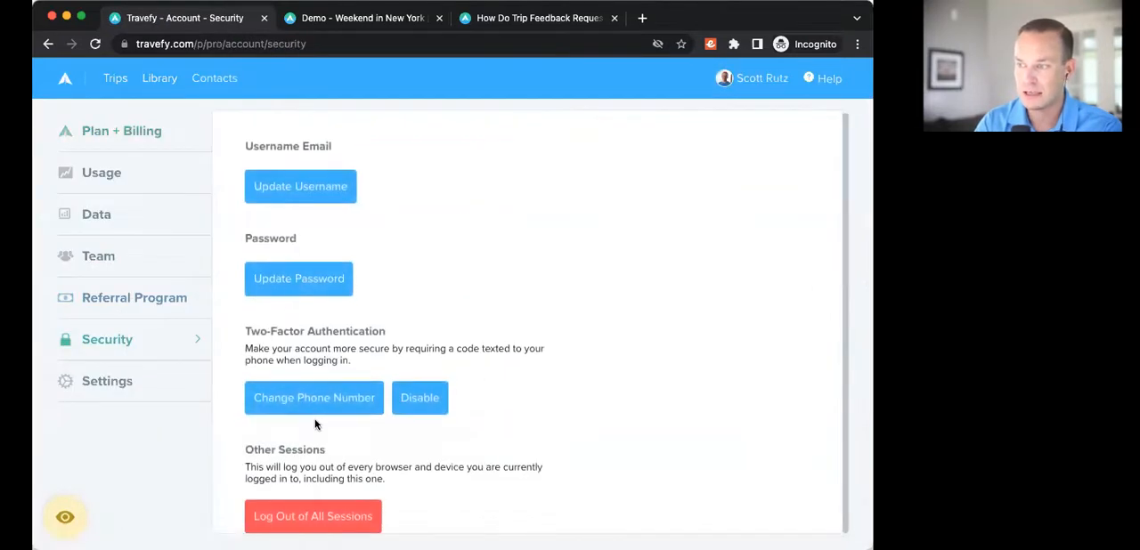
{"action": "left_click_drag", "start_coordinate": [252, 331], "coordinate": [371, 330]}
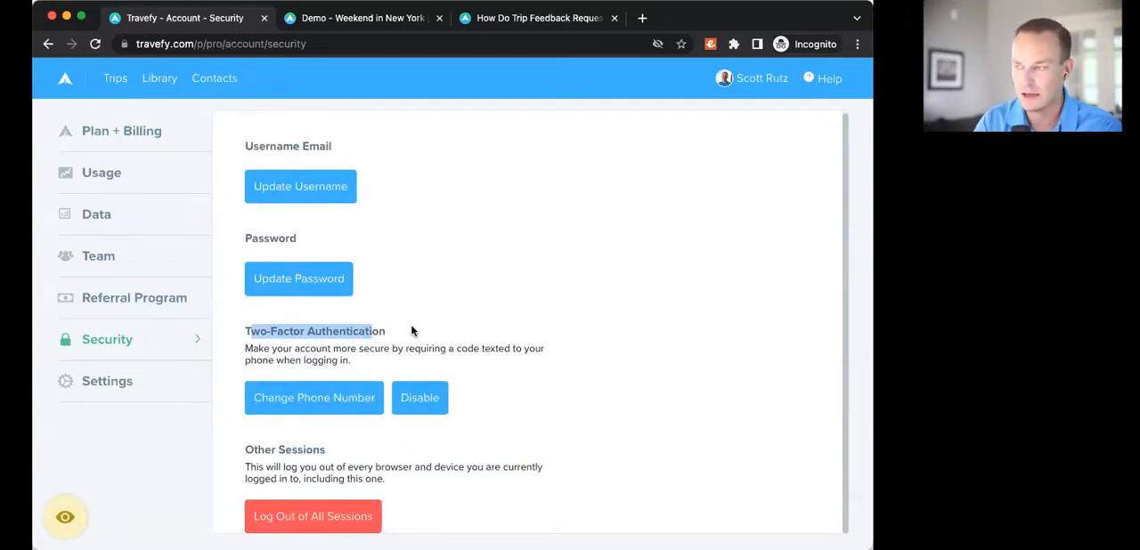
{"action": "left_click", "coordinate": [412, 332]}
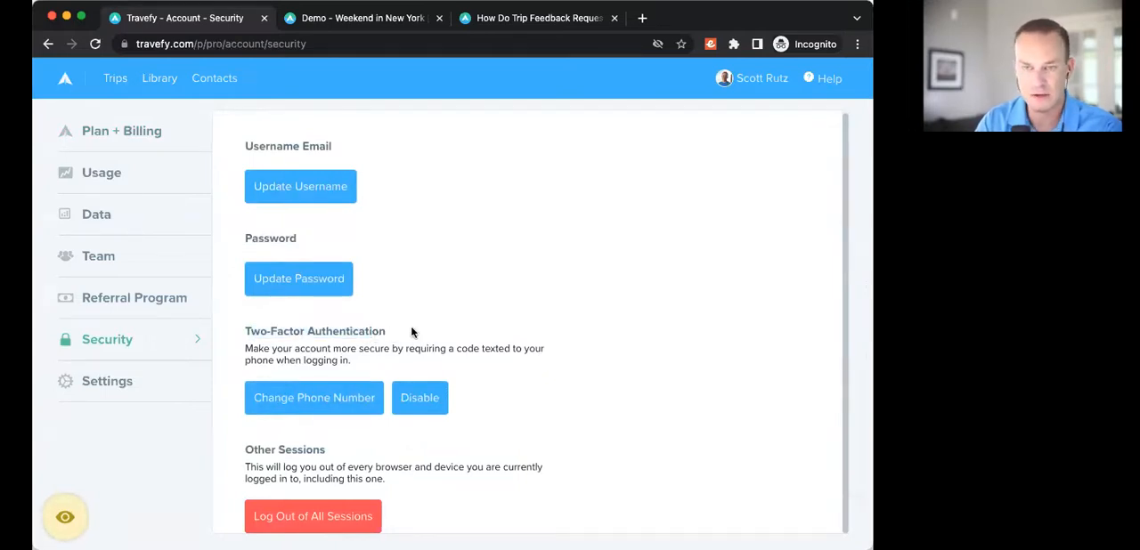
Step: Go back to the first contact's record and review its uploaded documents and sent forms
{"action": "right_click", "coordinate": [48, 44]}
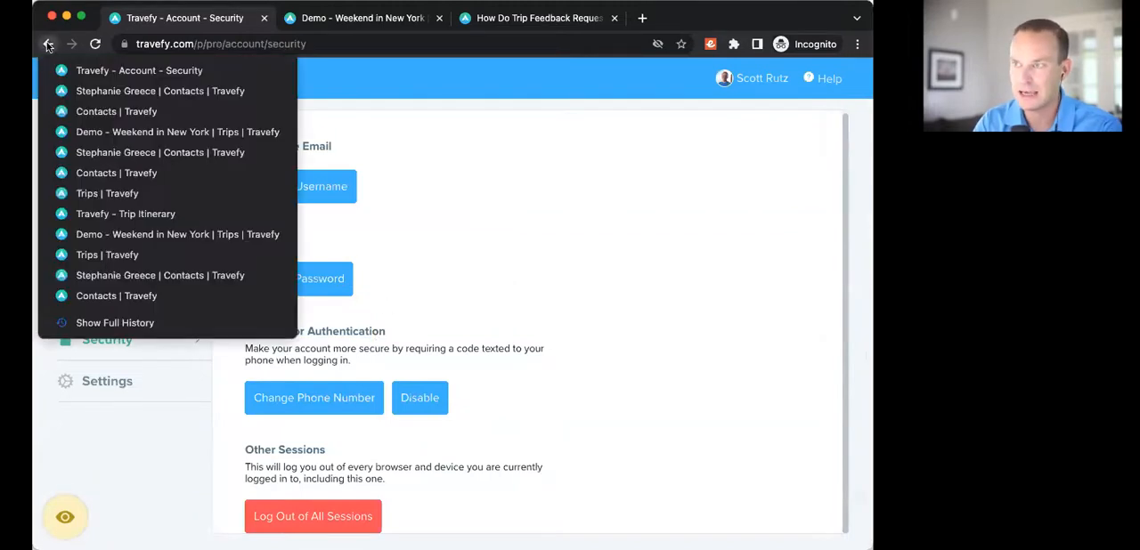
{"action": "key", "text": "Escape"}
{"action": "left_click", "coordinate": [224, 79]}
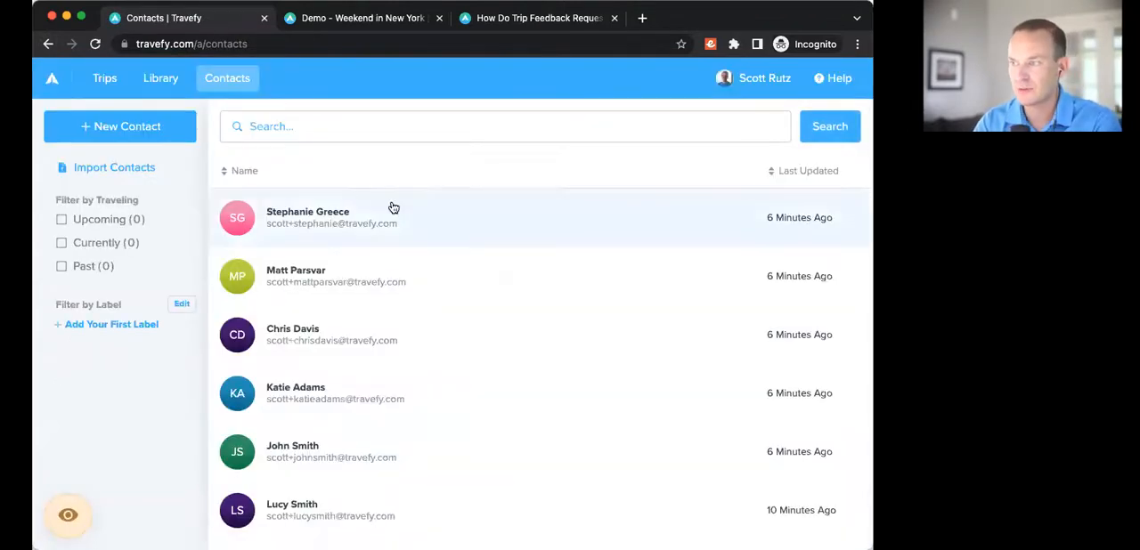
{"action": "left_click", "coordinate": [393, 208]}
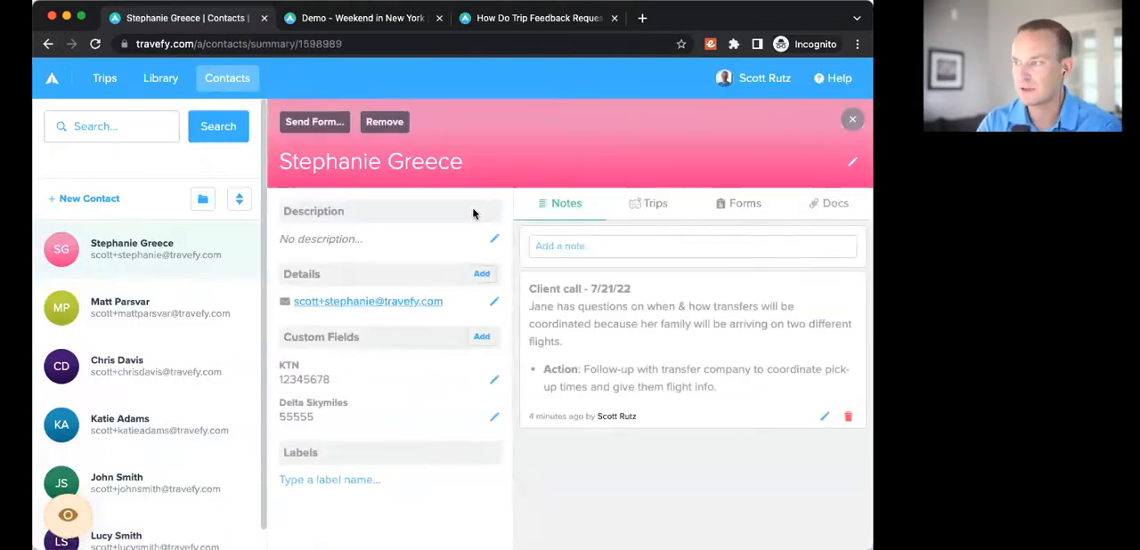
{"action": "left_click", "coordinate": [826, 204]}
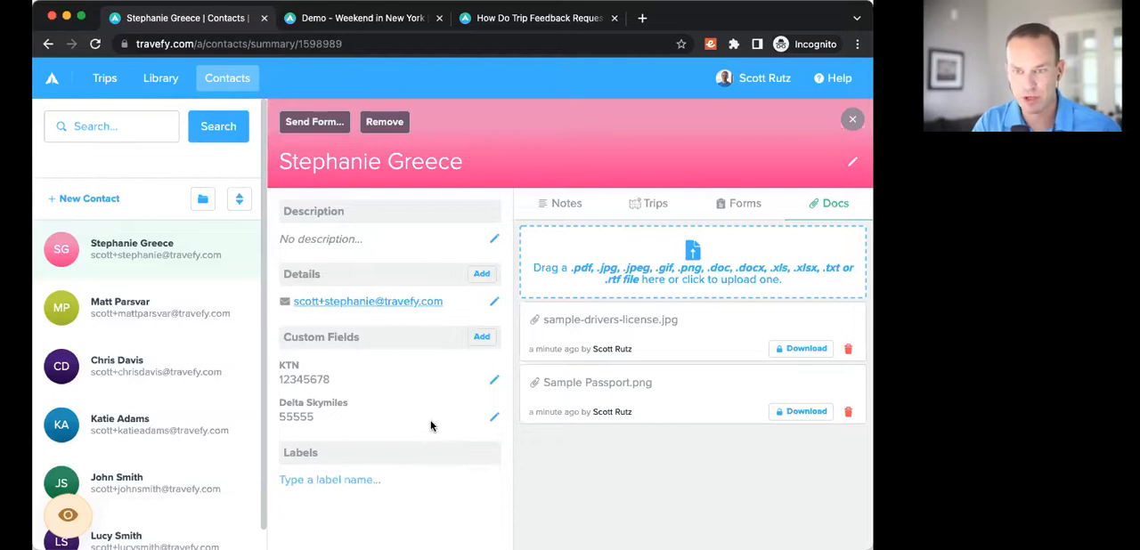
{"action": "left_click", "coordinate": [757, 204]}
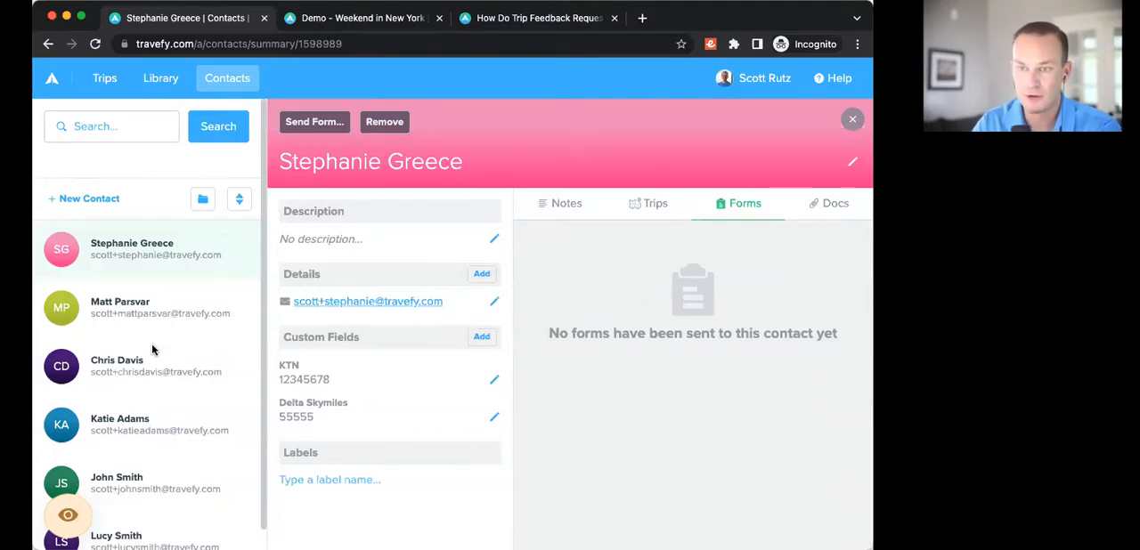
Step: Create a new Form item in the library
{"action": "left_click", "coordinate": [165, 86]}
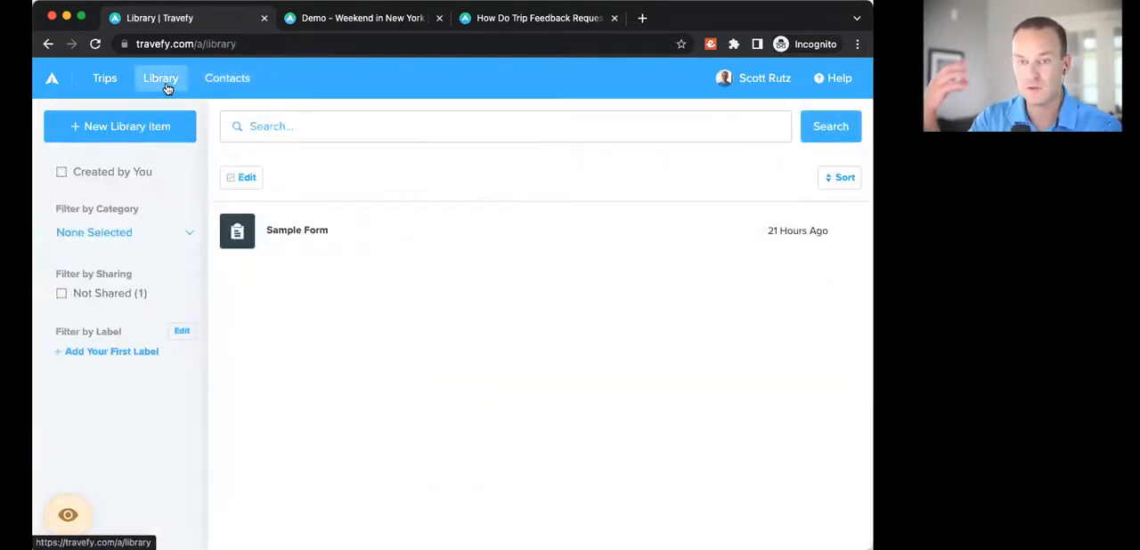
{"action": "left_click", "coordinate": [147, 130]}
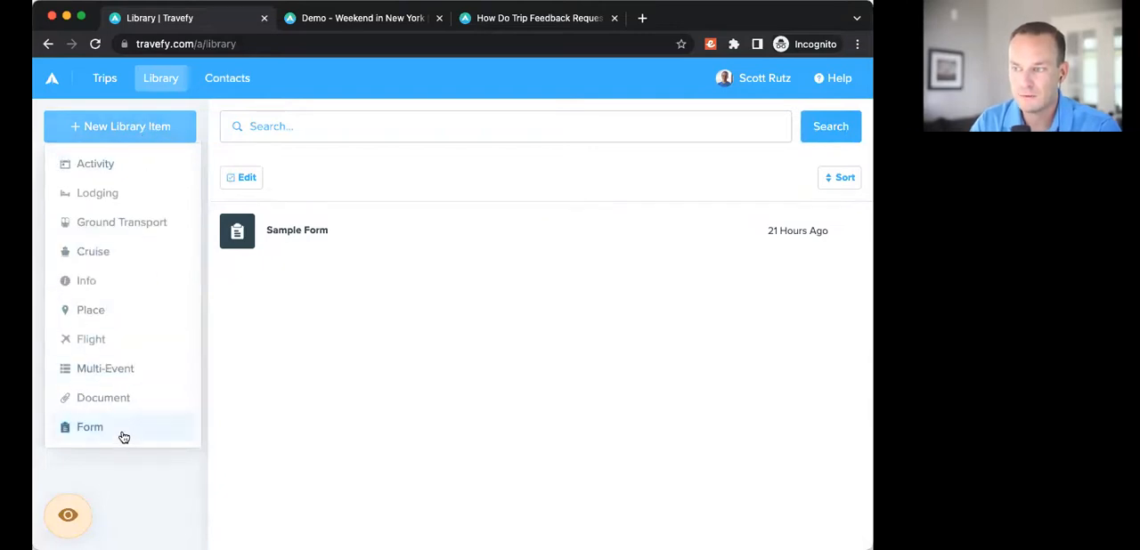
{"action": "left_click", "coordinate": [123, 438]}
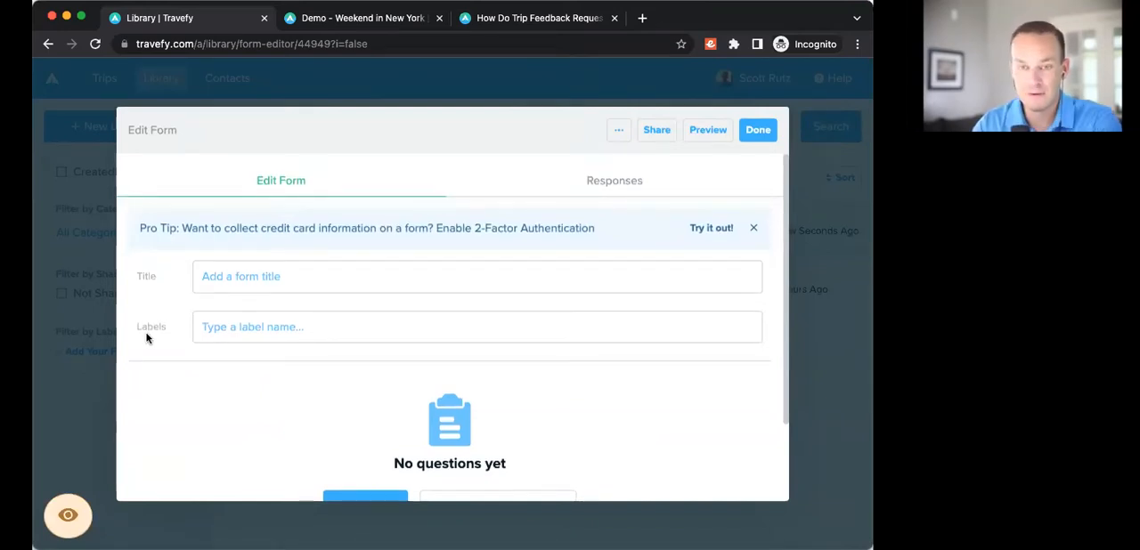
Step: Bring the Library Sharing Gallery page into the current browser window and look over its opening section
{"action": "key", "text": "super+shift+n"}
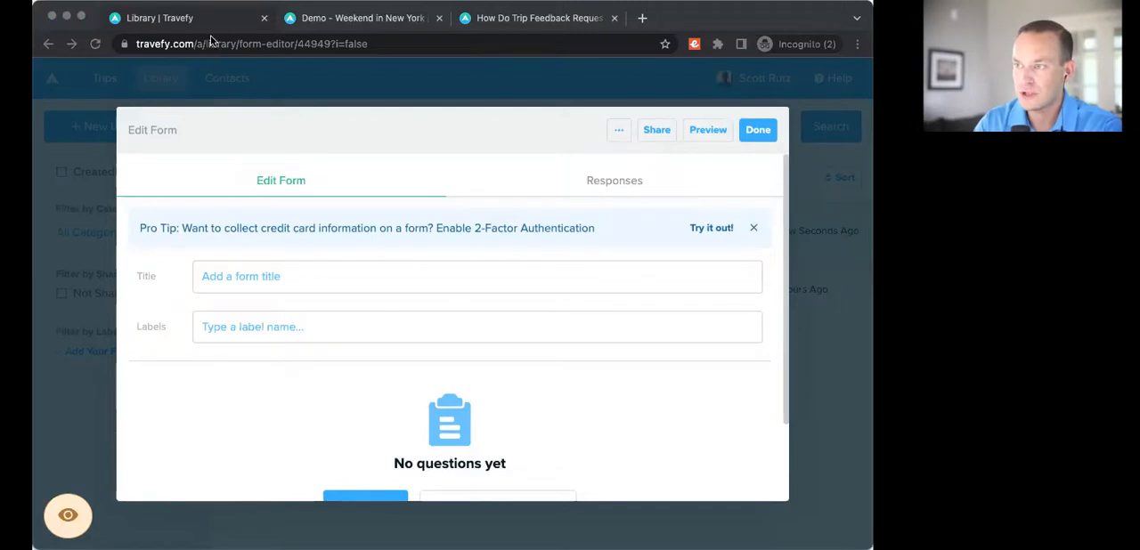
{"action": "left_click_drag", "start_coordinate": [211, 40], "coordinate": [211, 58]}
{"action": "scroll", "coordinate": [227, 341], "scroll_direction": "down", "scroll_amount": 1}
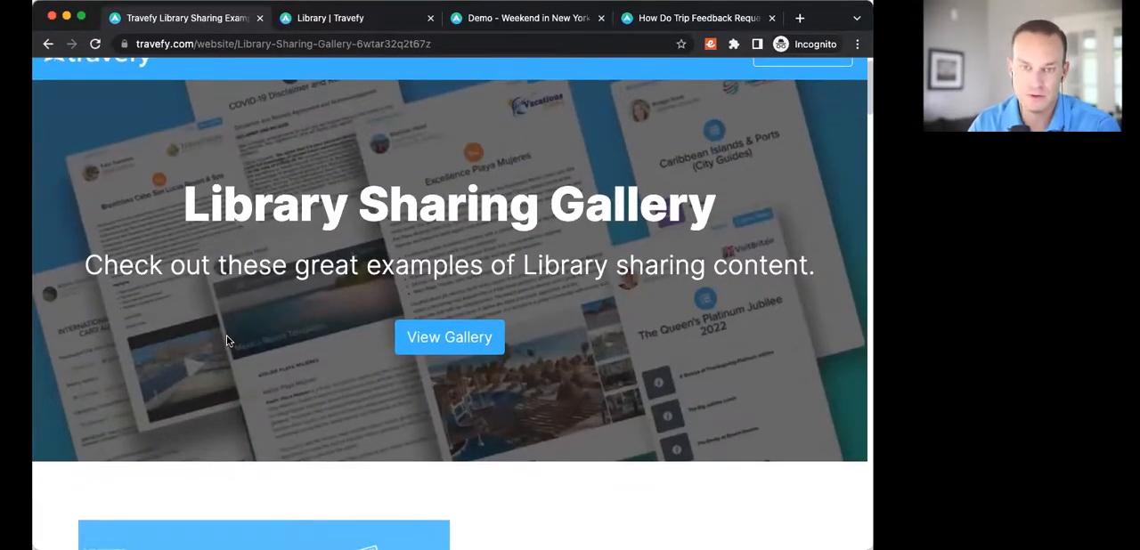
{"action": "scroll", "coordinate": [237, 367], "scroll_direction": "up", "scroll_amount": 1}
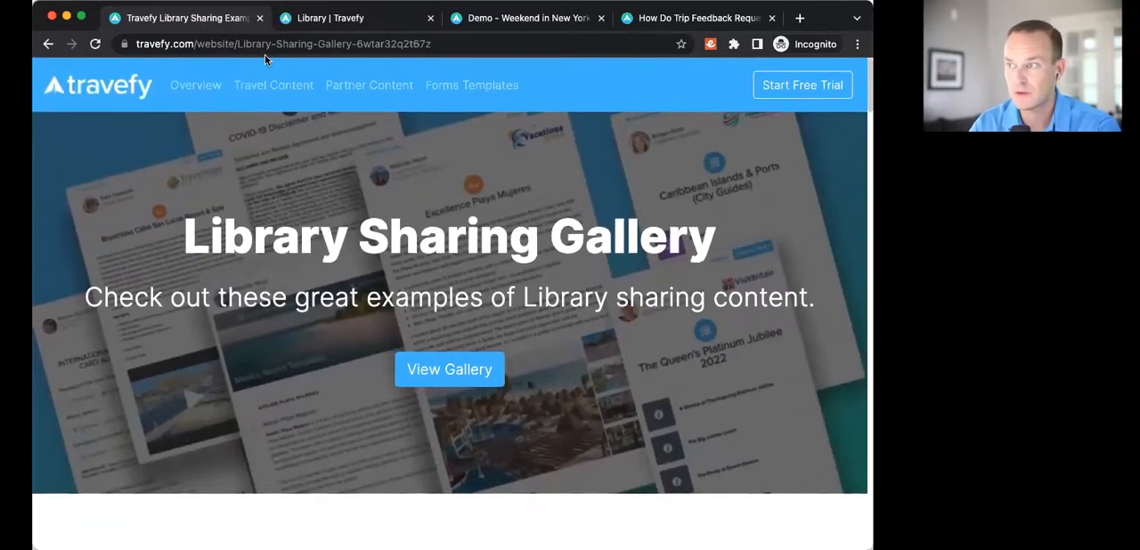
Step: Look through the Library Sharing Gallery down to the Forms Templates section and its example forms
{"action": "left_click", "coordinate": [316, 42]}
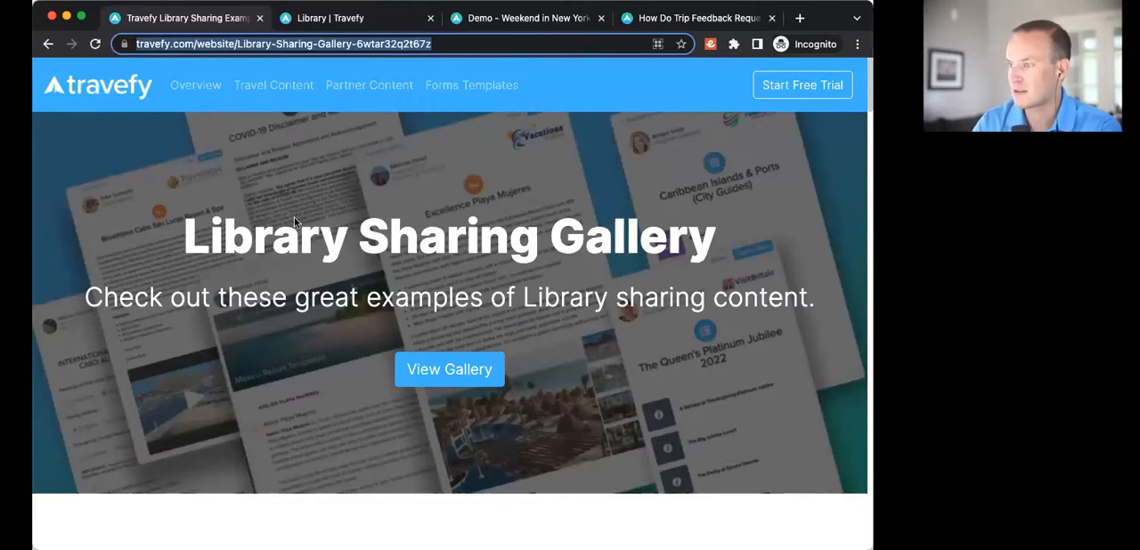
{"action": "scroll", "coordinate": [249, 253], "scroll_direction": "down", "scroll_amount": 1}
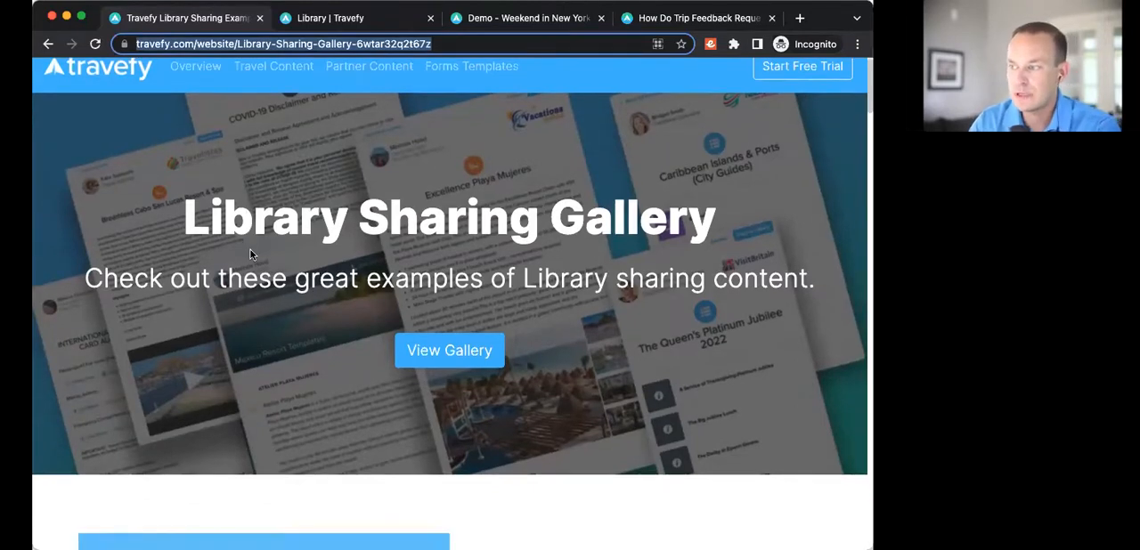
{"action": "scroll", "coordinate": [250, 255], "scroll_direction": "down", "scroll_amount": 10}
{"action": "scroll", "coordinate": [250, 256], "scroll_direction": "down", "scroll_amount": 15}
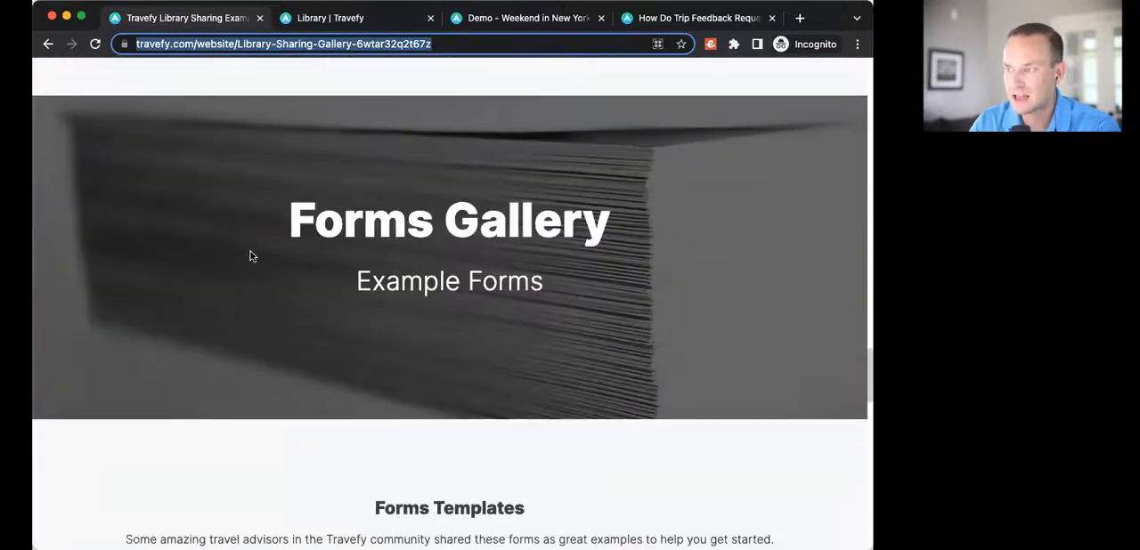
{"action": "scroll", "coordinate": [251, 256], "scroll_direction": "down", "scroll_amount": 2}
{"action": "scroll", "coordinate": [252, 257], "scroll_direction": "down", "scroll_amount": 4}
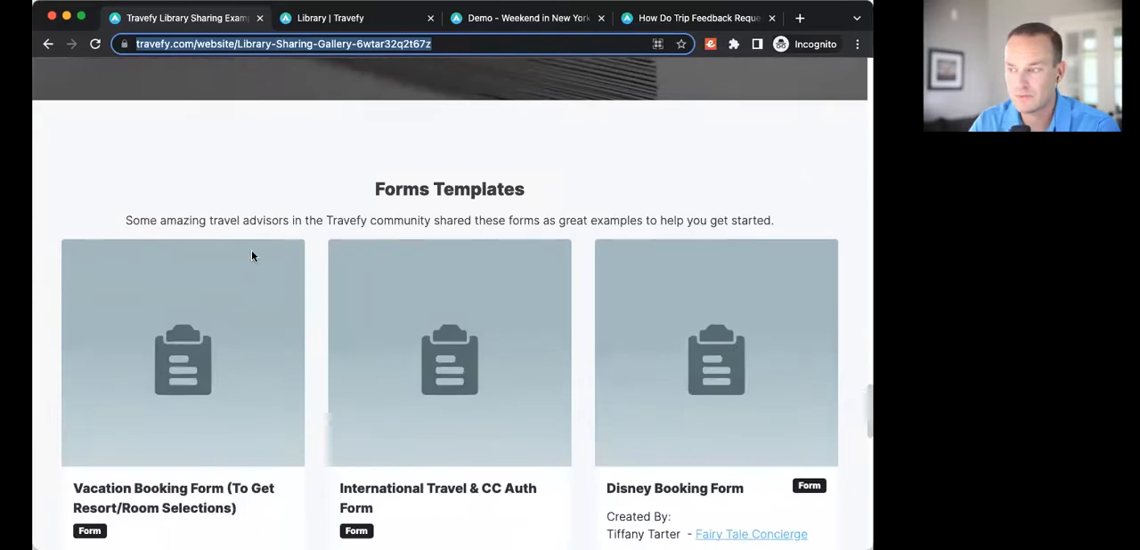
{"action": "scroll", "coordinate": [300, 265], "scroll_direction": "down", "scroll_amount": 4}
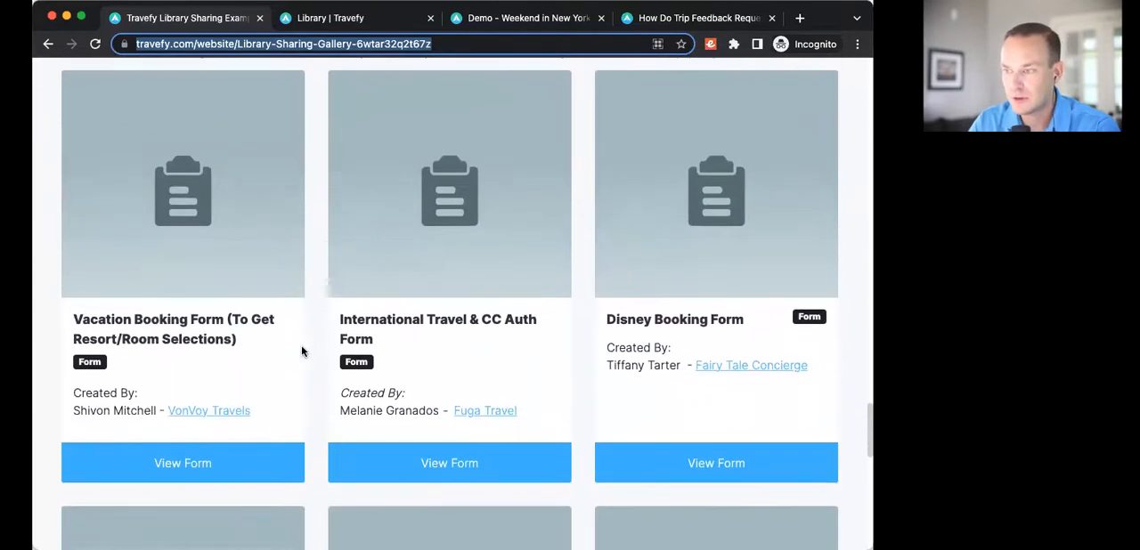
Step: Open the Vacation Booking Form (To Get Resort/Room Selections) example and review it alongside the gallery page
{"action": "left_click", "coordinate": [190, 441]}
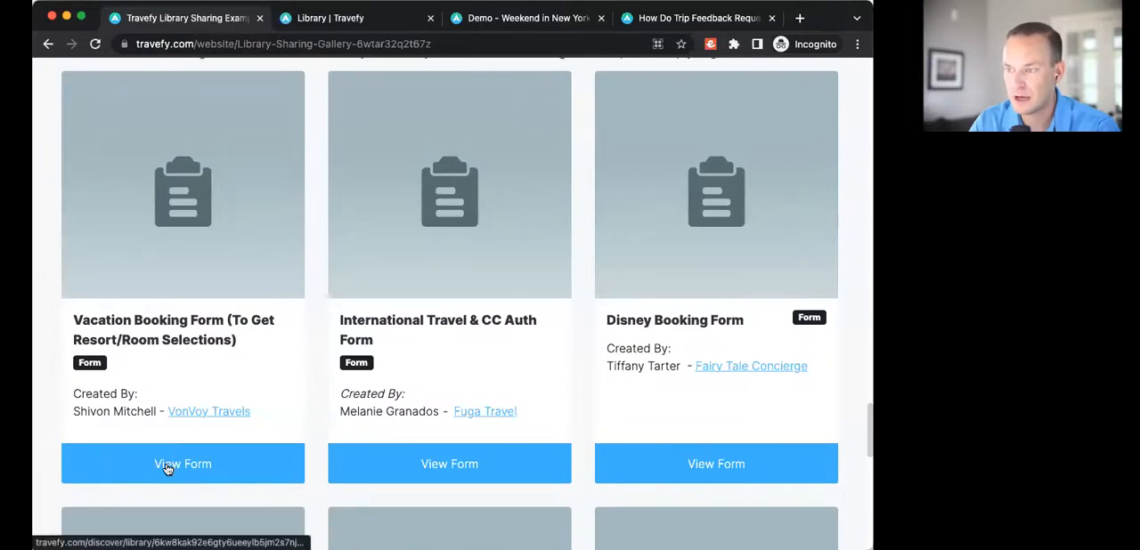
{"action": "left_click", "coordinate": [172, 470]}
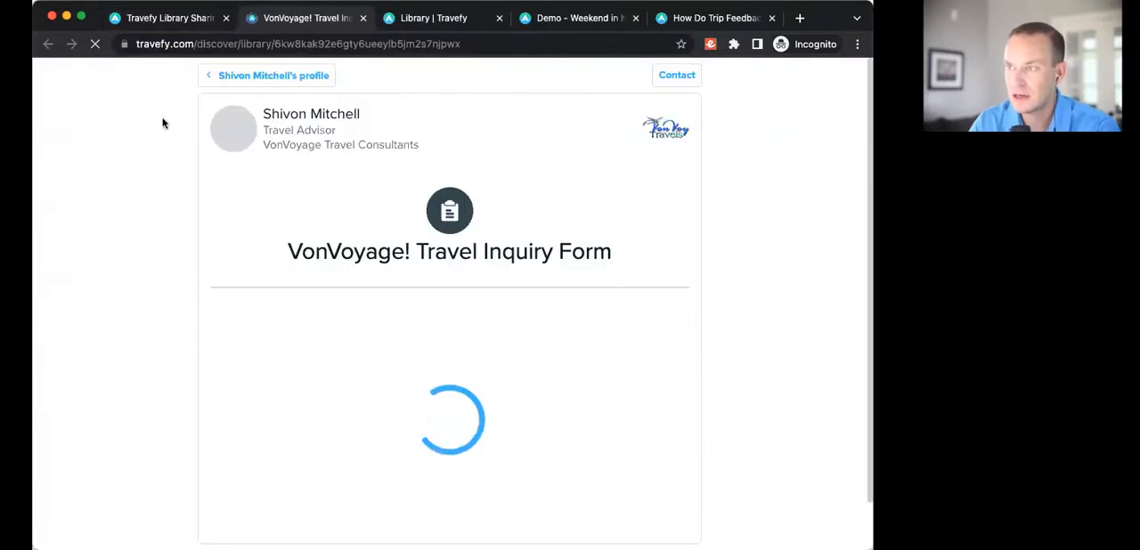
{"action": "left_click", "coordinate": [655, 82]}
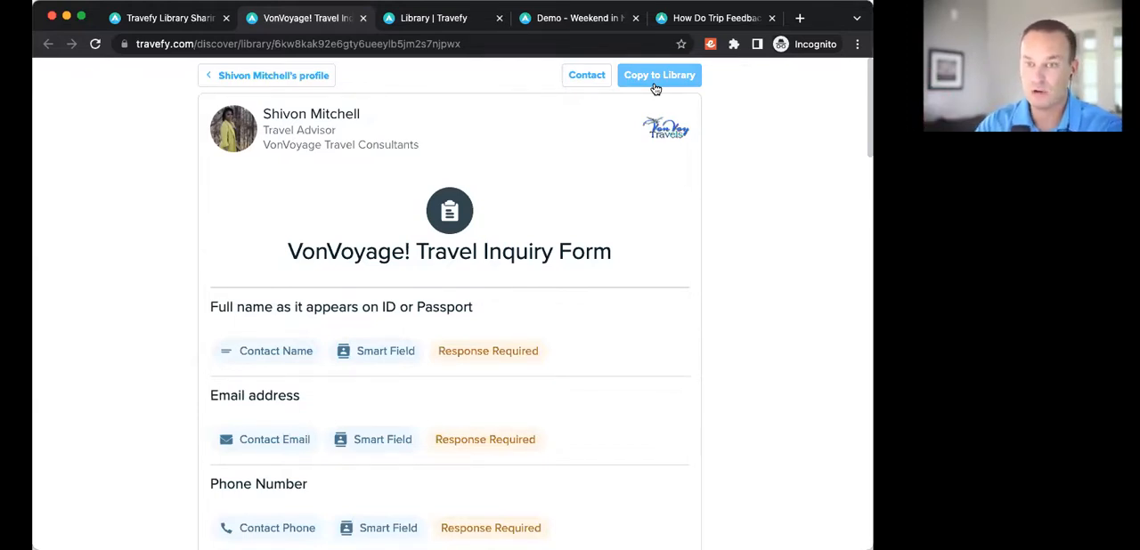
{"action": "left_click", "coordinate": [185, 18]}
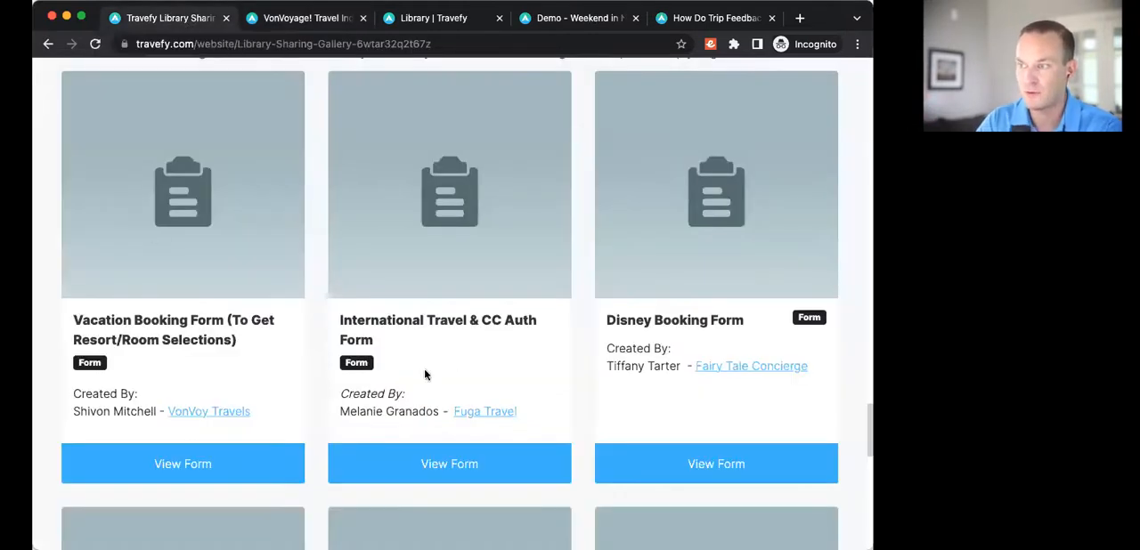
{"action": "scroll", "coordinate": [397, 236], "scroll_direction": "up", "scroll_amount": 5}
{"action": "scroll", "coordinate": [386, 229], "scroll_direction": "up", "scroll_amount": 15}
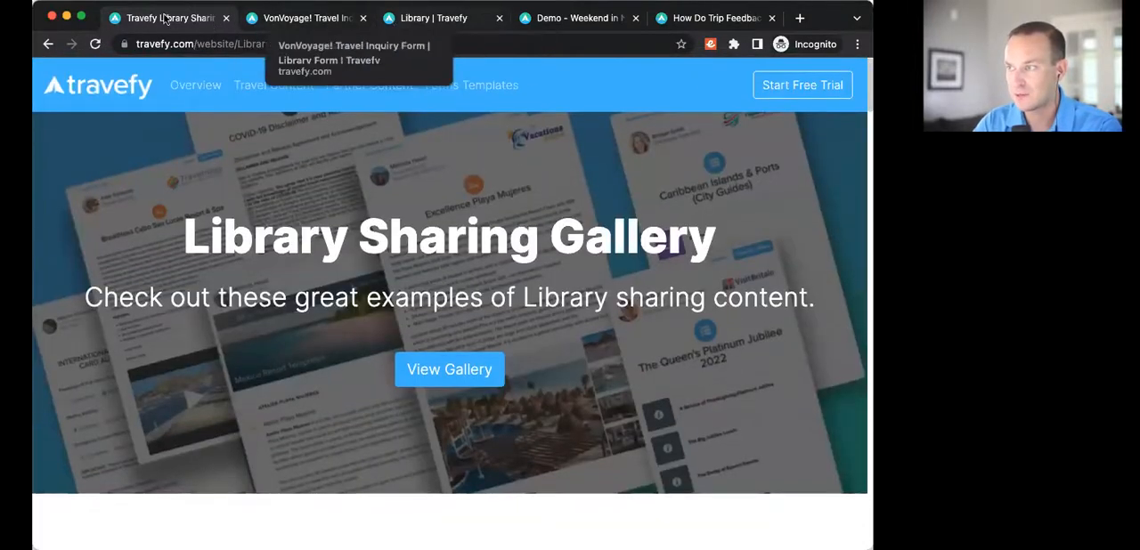
{"action": "left_click", "coordinate": [333, 20]}
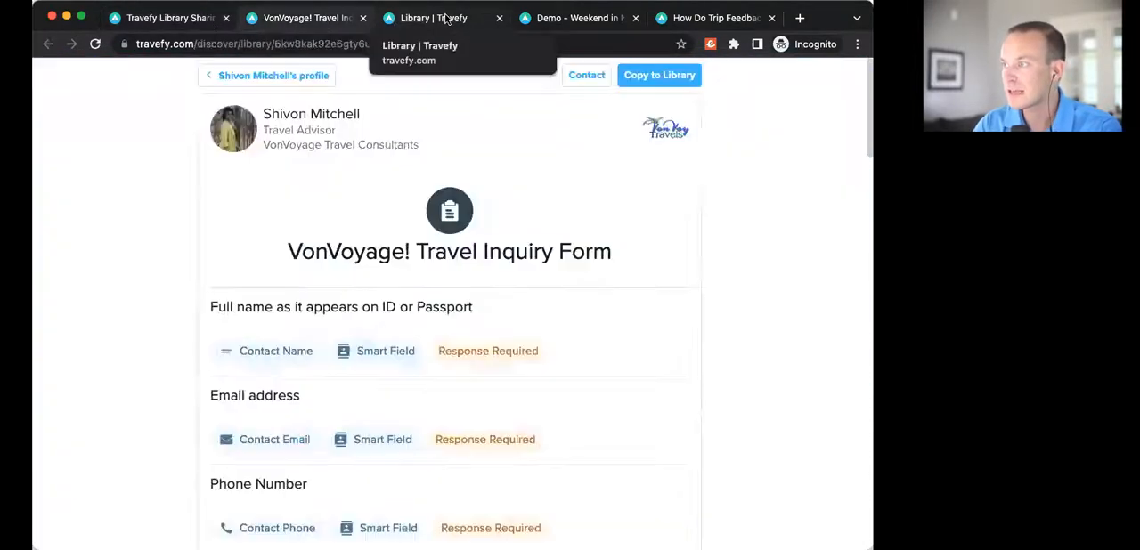
Step: Return to the new form in the library and title it "Client Intake Form"
{"action": "left_click", "coordinate": [447, 19]}
{"action": "scroll", "coordinate": [267, 347], "scroll_direction": "down", "scroll_amount": 2}
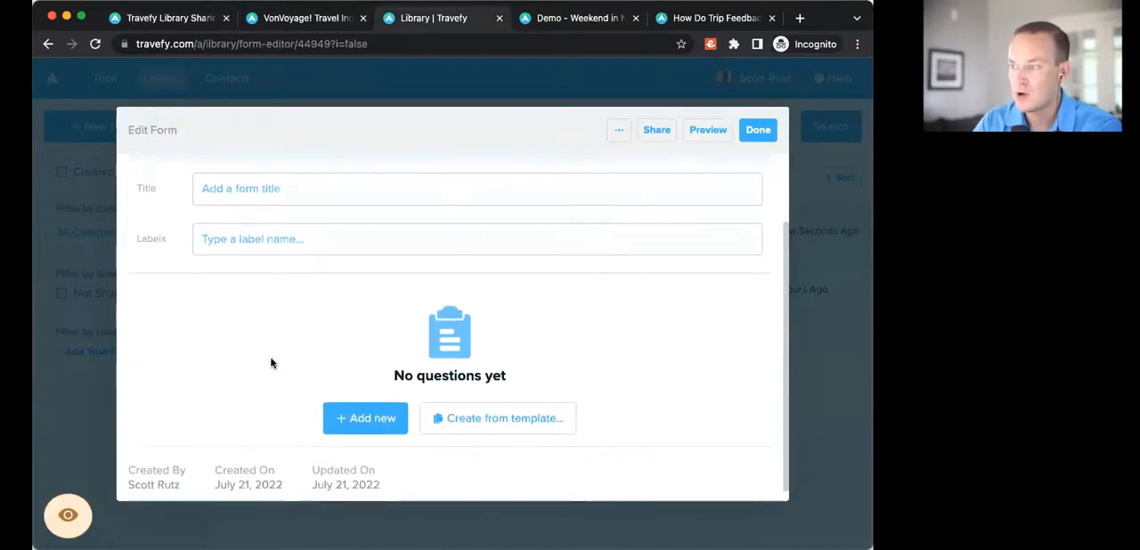
{"action": "scroll", "coordinate": [264, 297], "scroll_direction": "up", "scroll_amount": 2}
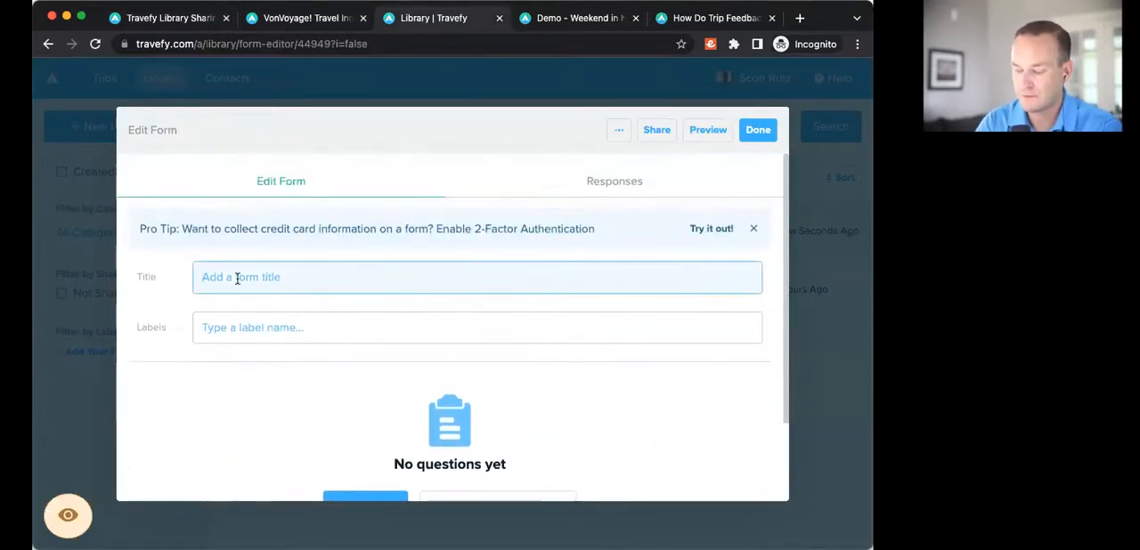
{"action": "type", "text": "Cl"}
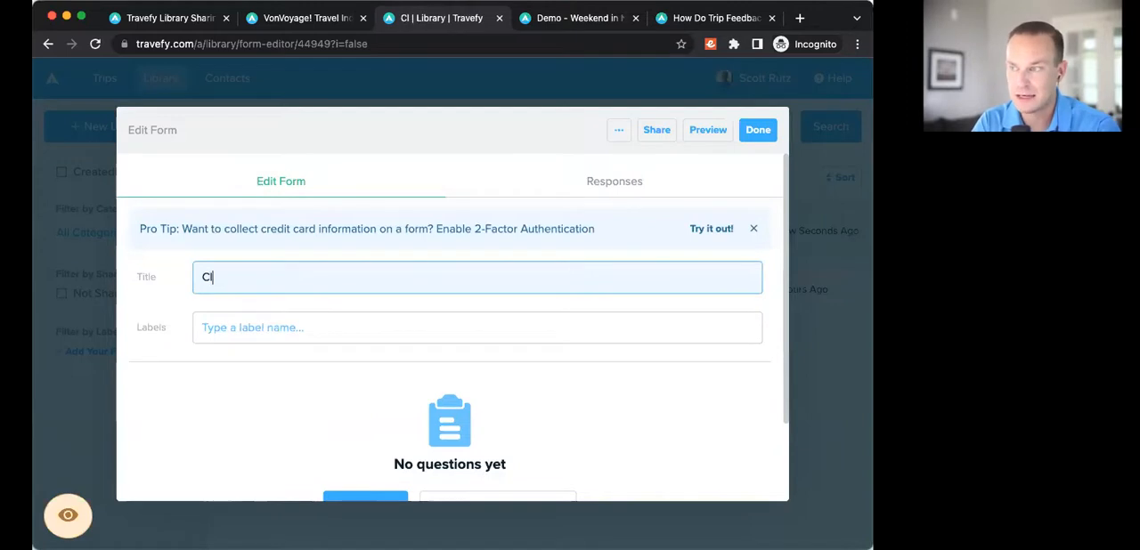
{"action": "type", "text": "ient Intack"}
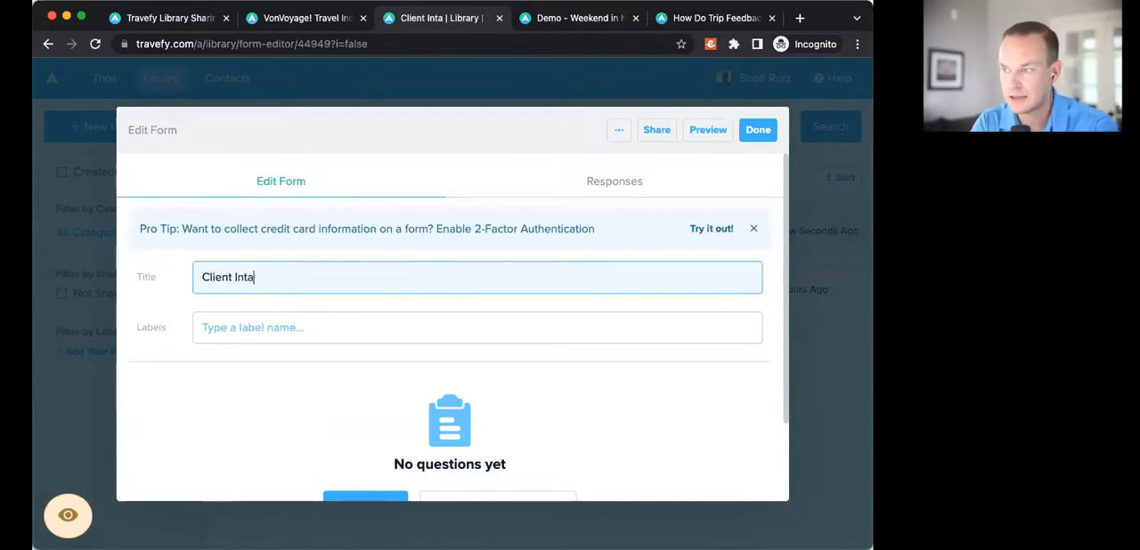
{"action": "key", "text": "BackSpace"}
{"action": "key", "text": "BackSpace"}
{"action": "key", "text": "BackSpace"}
{"action": "type", "text": "ke Form"}
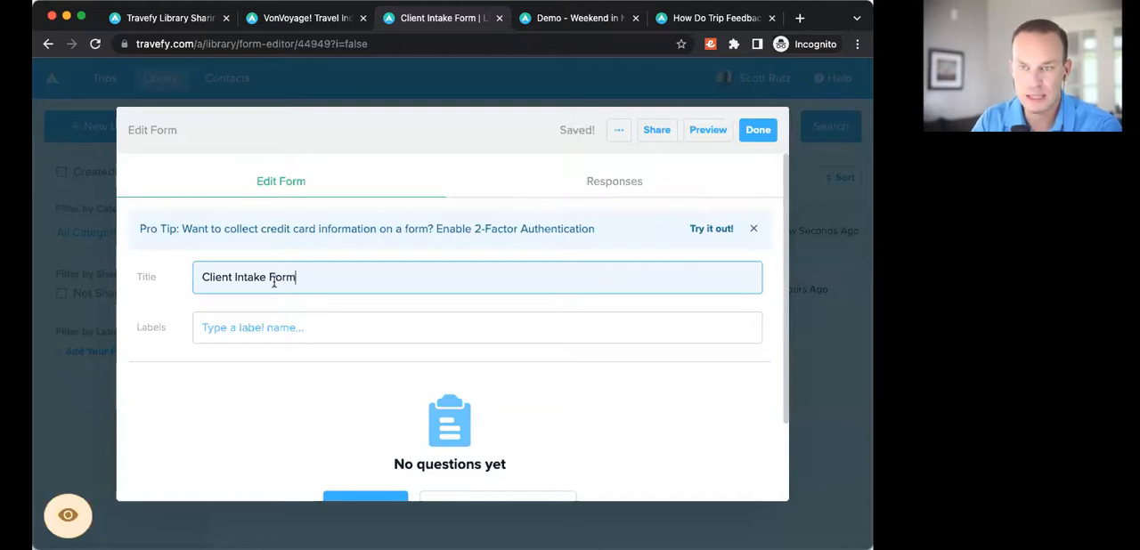
Step: Review the ready-made templates offered for creating the form, without applying one
{"action": "scroll", "coordinate": [531, 362], "scroll_direction": "down", "scroll_amount": 3}
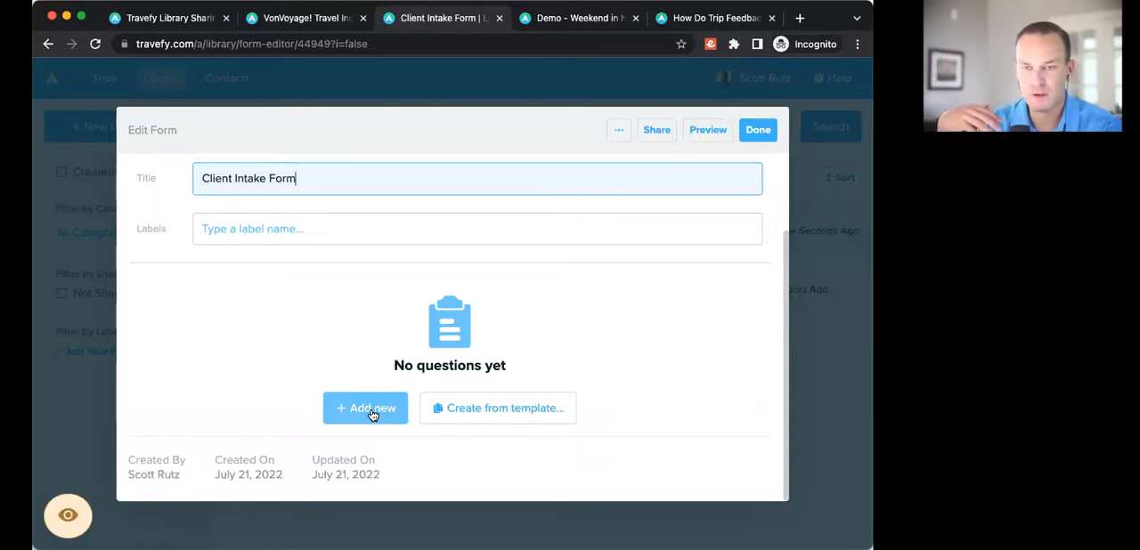
{"action": "left_click", "coordinate": [482, 409]}
{"action": "scroll", "coordinate": [525, 401], "scroll_direction": "down", "scroll_amount": 1}
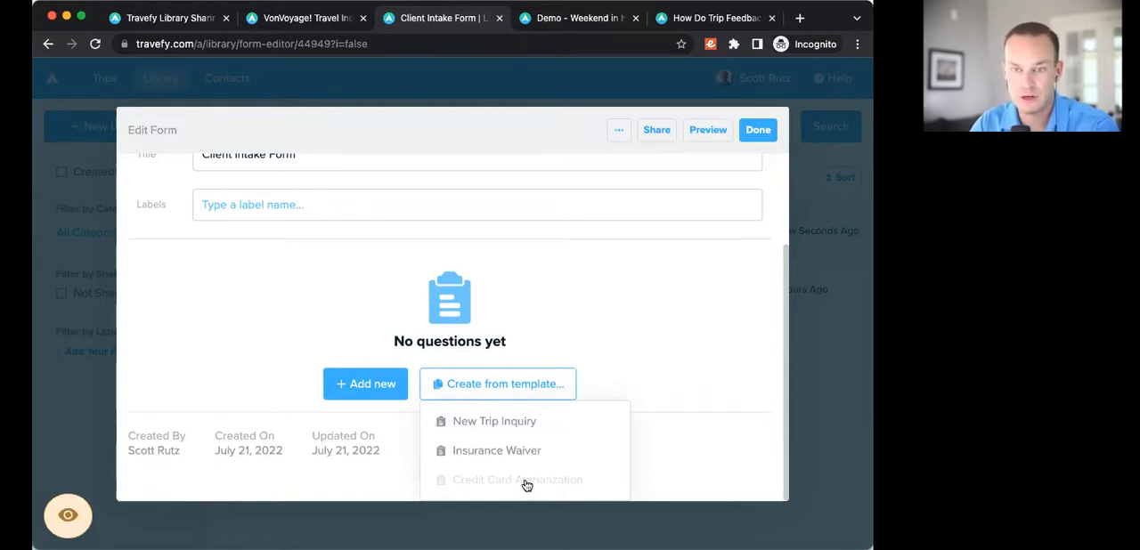
{"action": "left_click", "coordinate": [542, 322]}
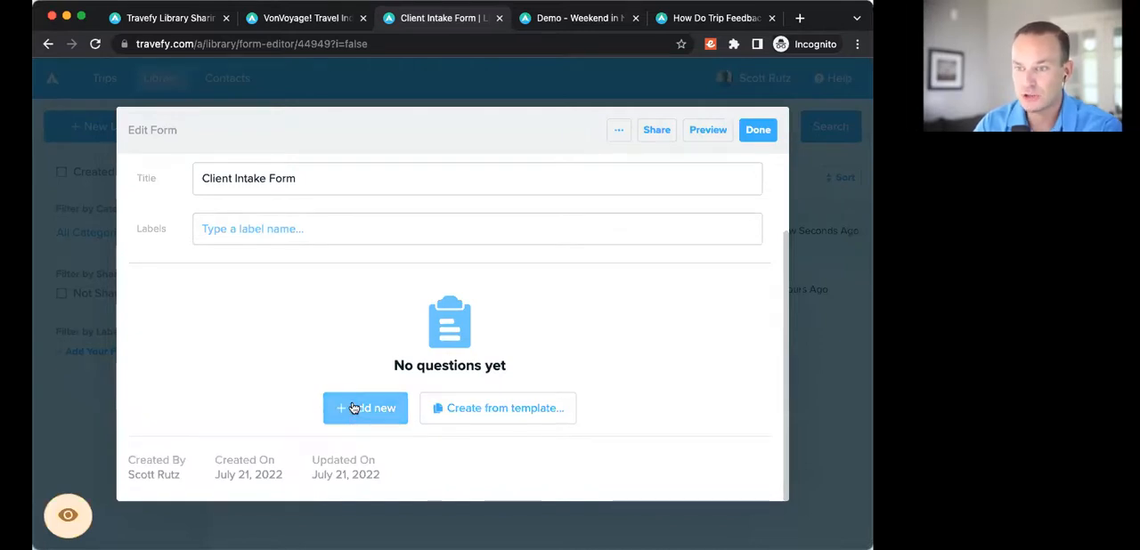
Step: Add a Text & Image Only block to the form and upload the agency logo image into it
{"action": "left_click", "coordinate": [357, 408]}
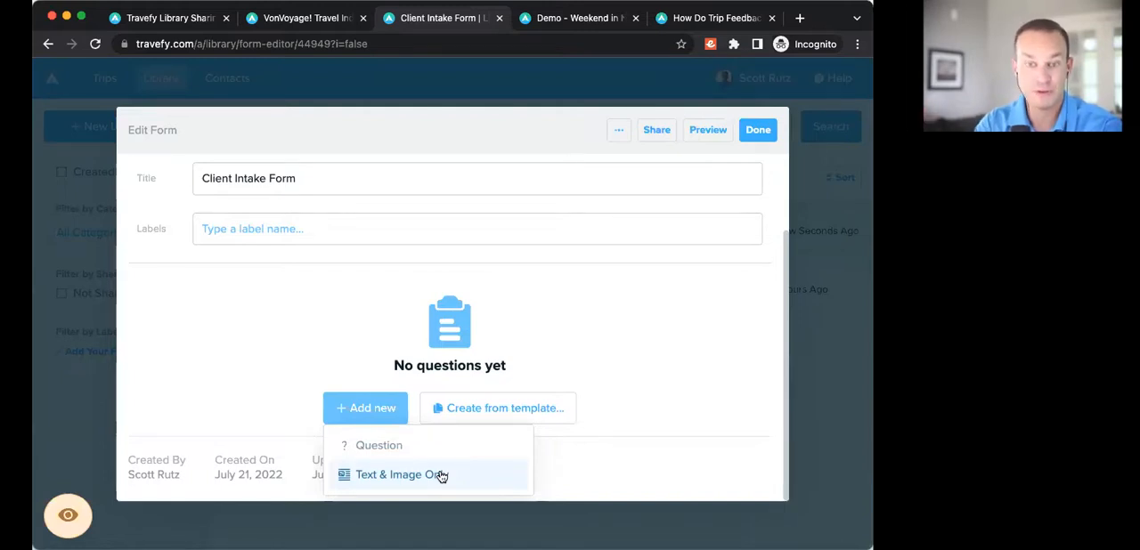
{"action": "left_click", "coordinate": [385, 478]}
{"action": "scroll", "coordinate": [456, 328], "scroll_direction": "down", "scroll_amount": 2}
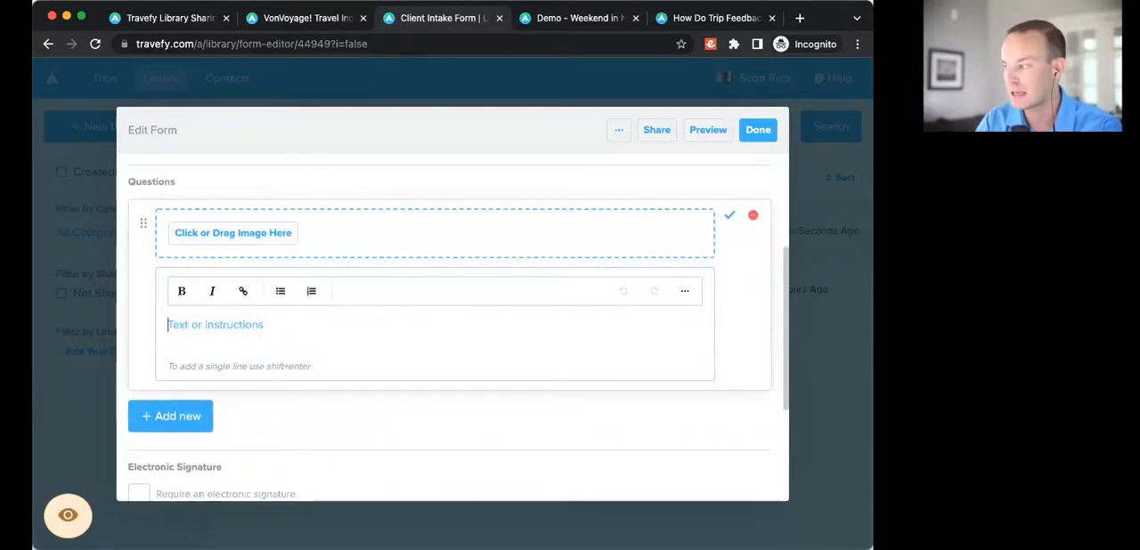
{"action": "left_click_drag", "start_coordinate": [681, 336], "coordinate": [349, 234]}
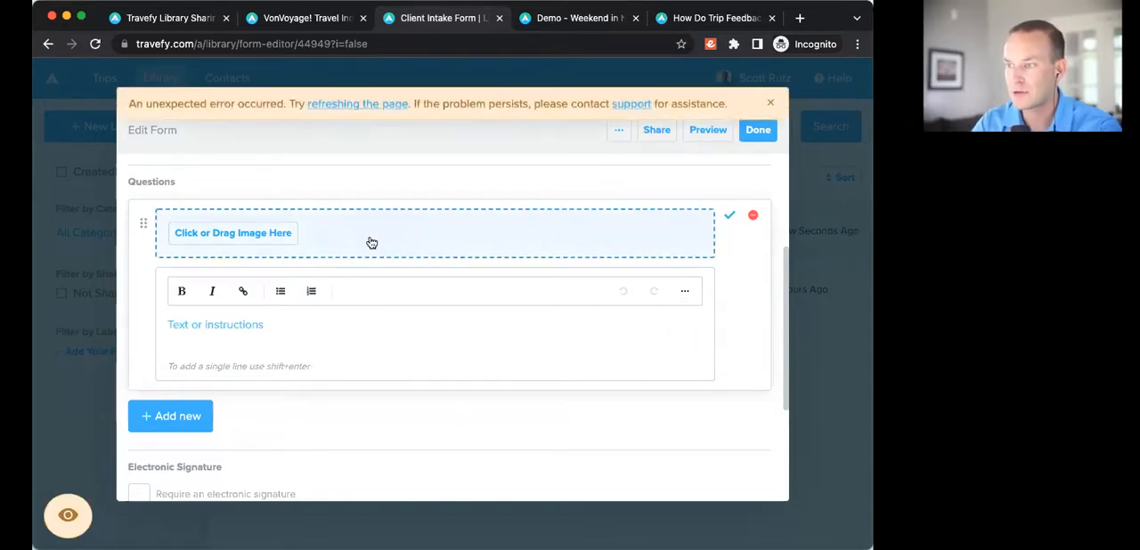
{"action": "left_click", "coordinate": [255, 236]}
{"action": "left_click", "coordinate": [352, 178]}
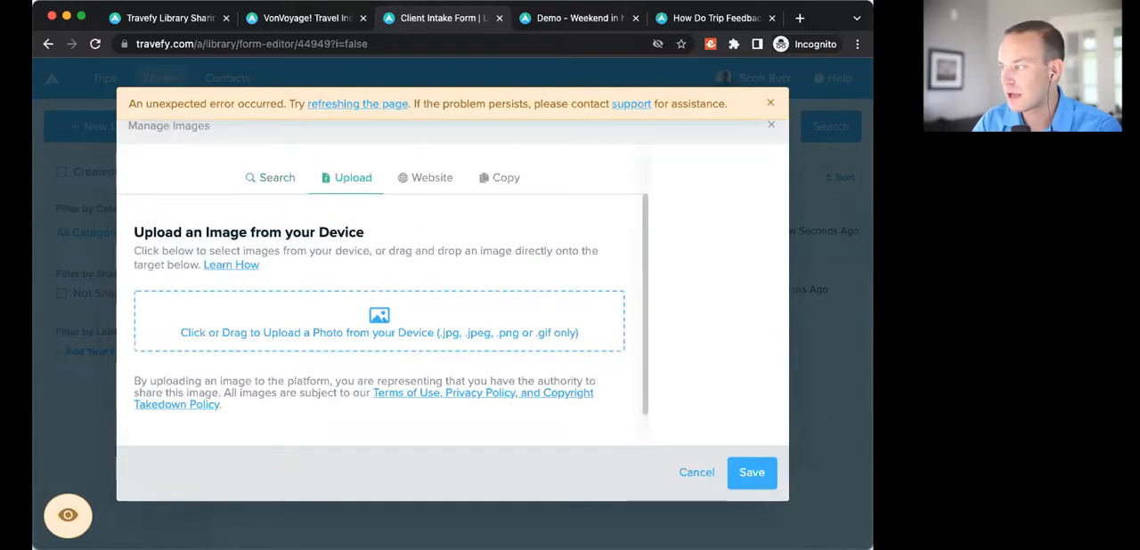
{"action": "left_click_drag", "start_coordinate": [598, 400], "coordinate": [374, 325]}
{"action": "left_click", "coordinate": [752, 473]}
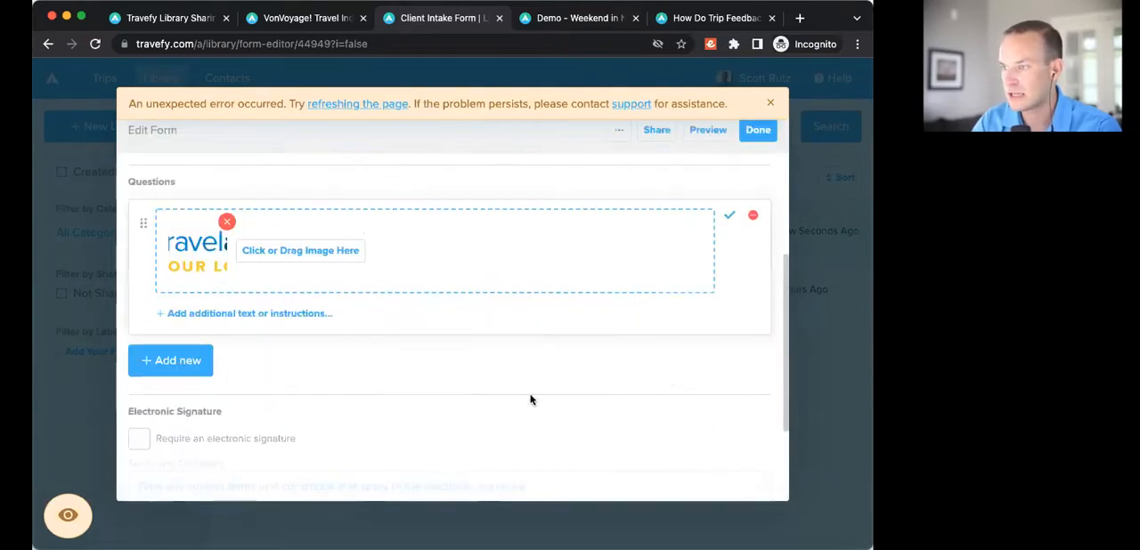
Step: Add the instructions "Please complete this form to provide me all of the necessary information to complete your travel request!" below the logo and save the block
{"action": "left_click", "coordinate": [211, 316]}
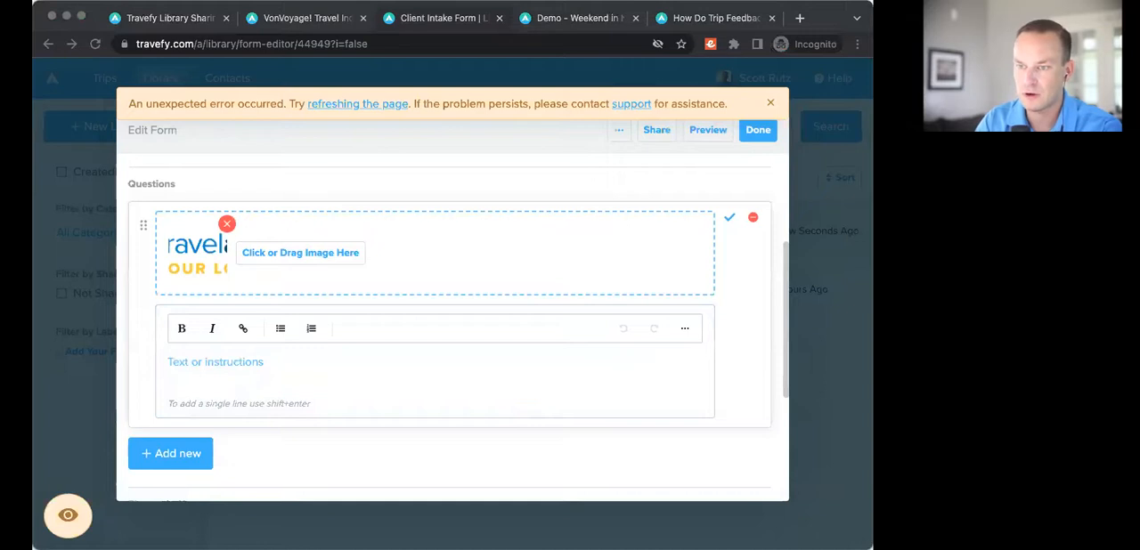
{"action": "left_click", "coordinate": [227, 363]}
{"action": "type", "text": "Please complete this form to provide me all of the necessary information to complete your travel request!"}
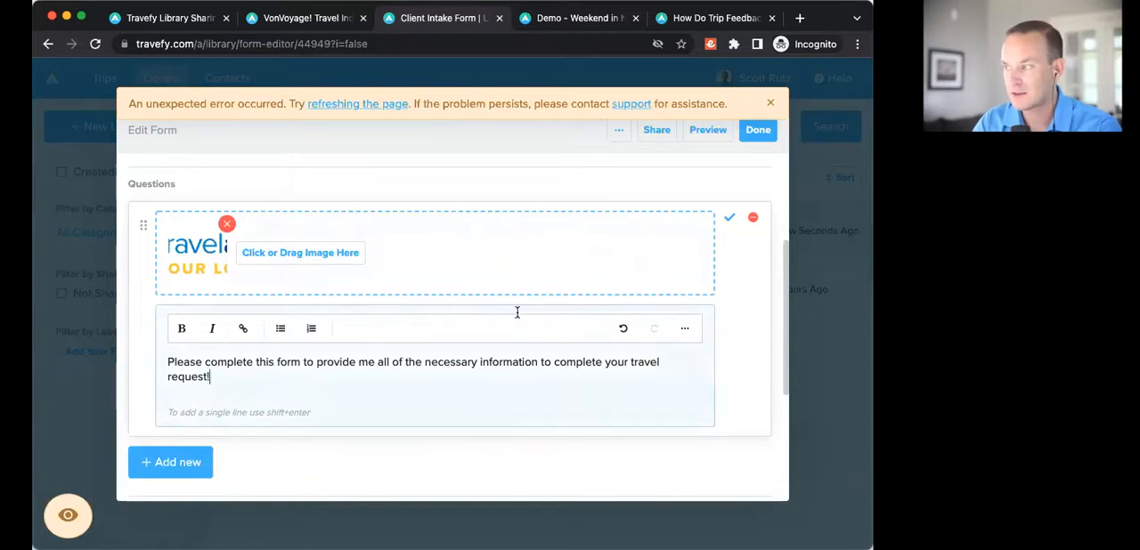
{"action": "left_click", "coordinate": [731, 221]}
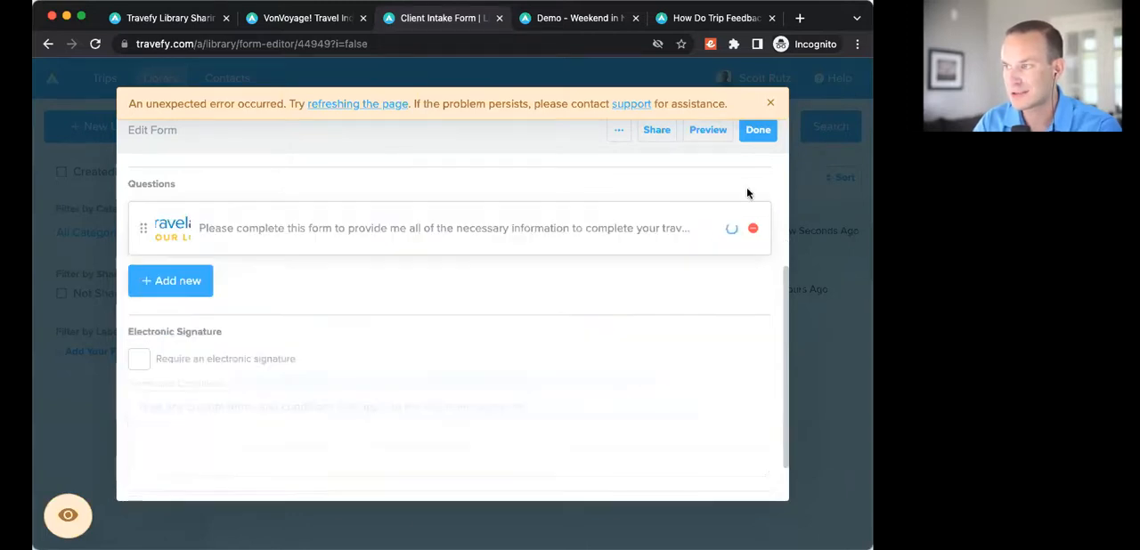
{"action": "left_click", "coordinate": [771, 103]}
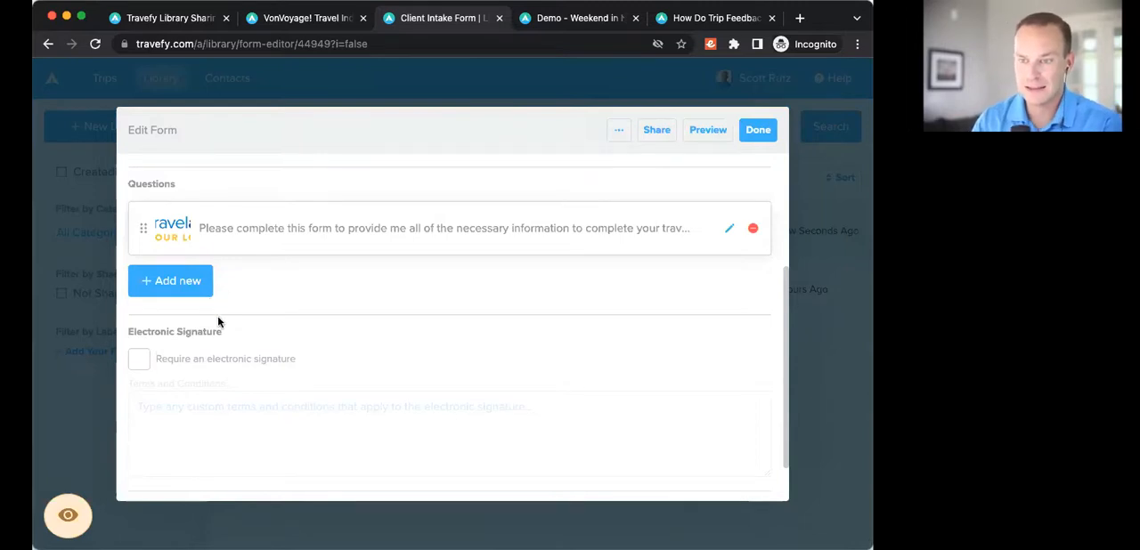
Step: Add a question reading "Your Name" below the intro block and set its answer type to the Contact Name smart field
{"action": "left_click", "coordinate": [183, 285]}
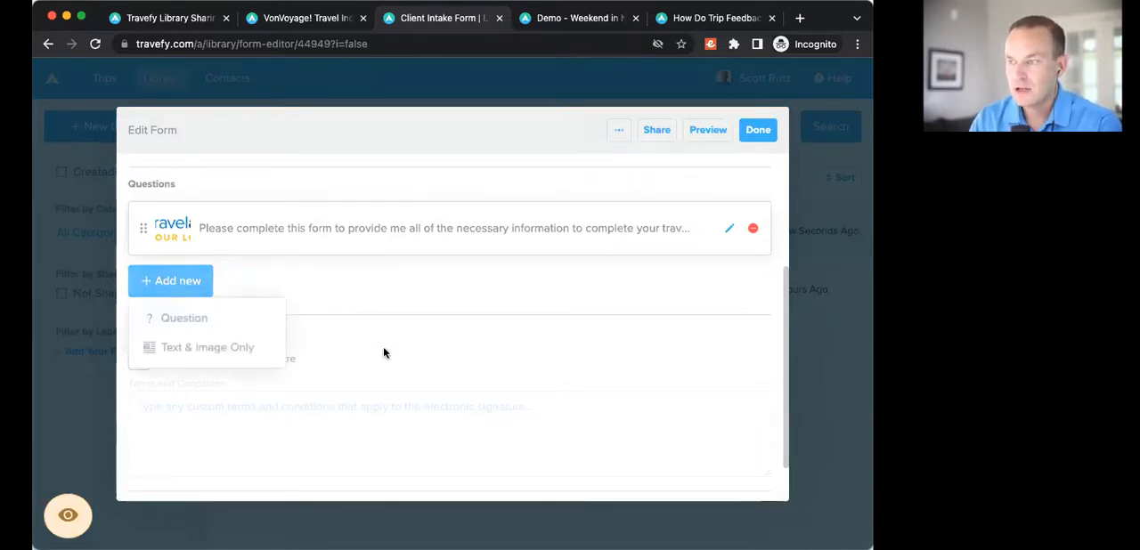
{"action": "left_click", "coordinate": [207, 323]}
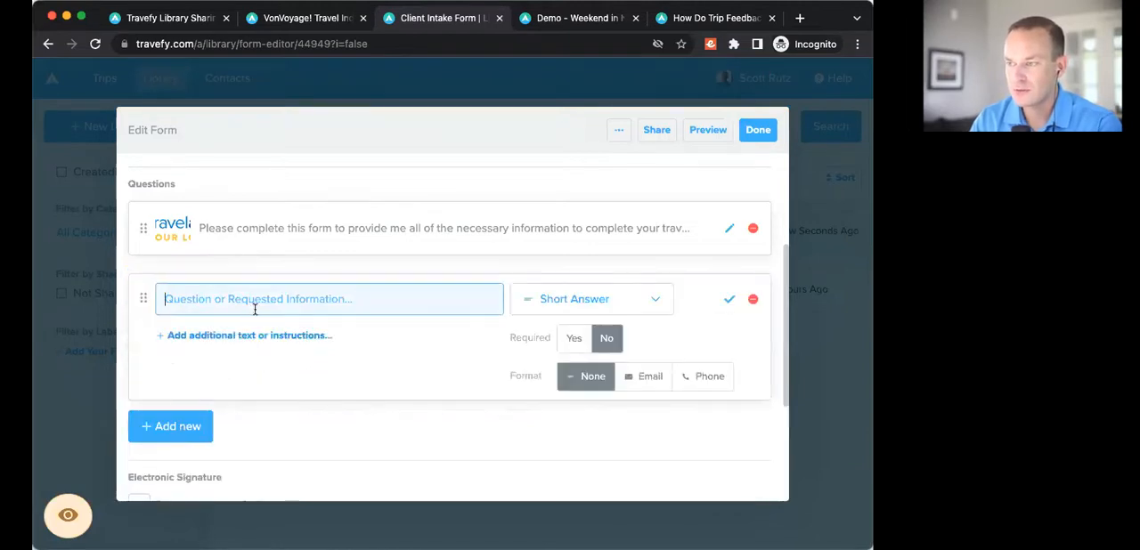
{"action": "type", "text": "Your Name"}
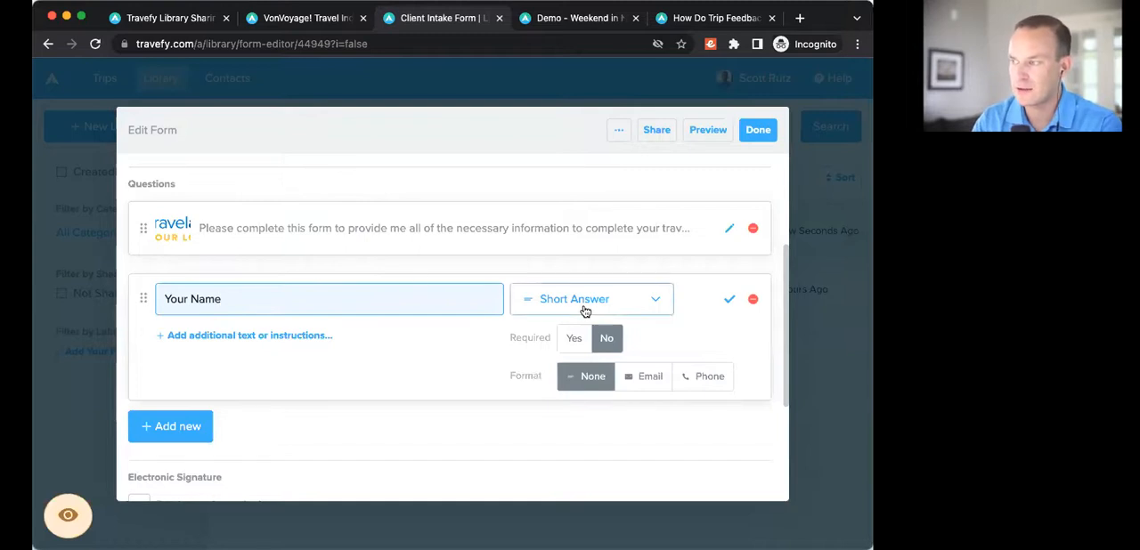
{"action": "scroll", "coordinate": [589, 298], "scroll_direction": "down", "scroll_amount": 1}
{"action": "scroll", "coordinate": [595, 267], "scroll_direction": "down", "scroll_amount": 2}
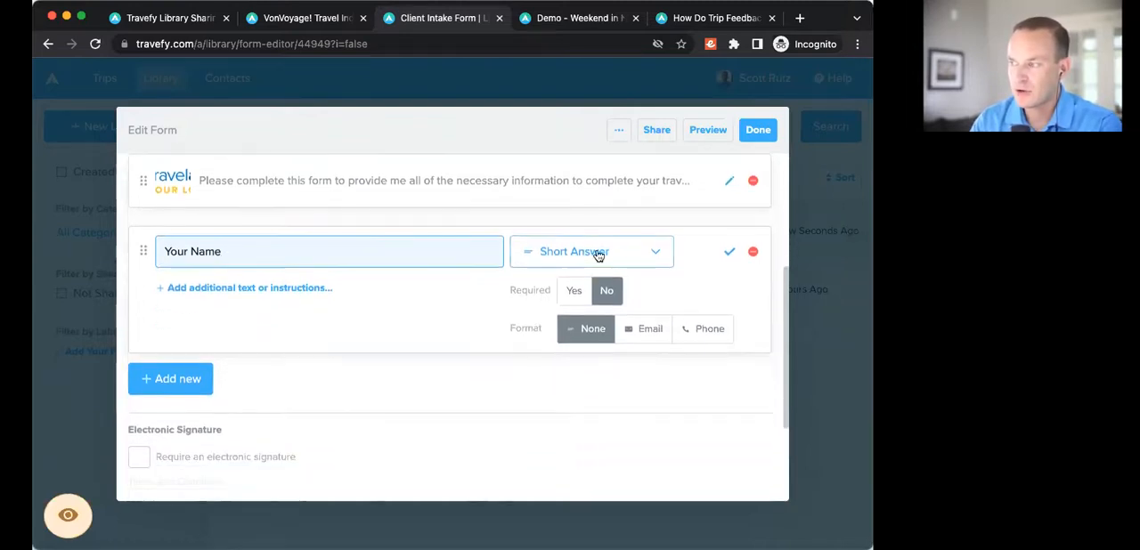
{"action": "left_click", "coordinate": [595, 253]}
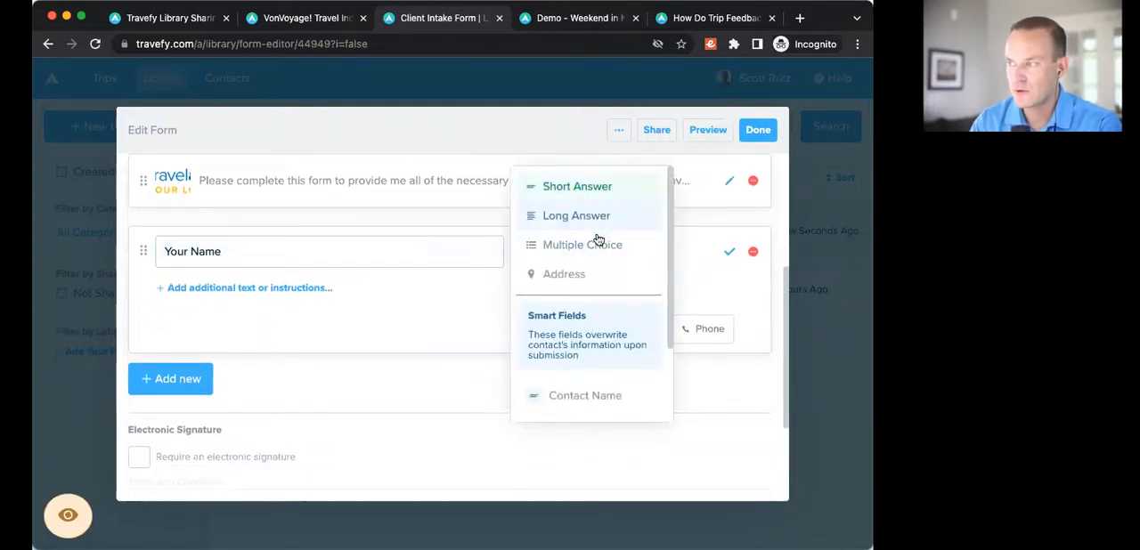
{"action": "scroll", "coordinate": [594, 285], "scroll_direction": "down", "scroll_amount": 3}
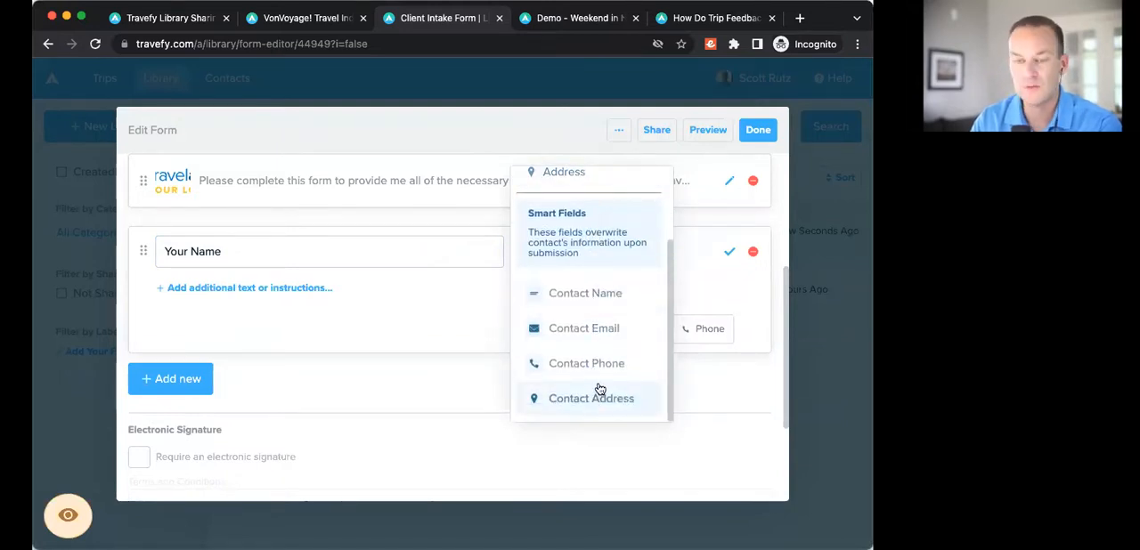
{"action": "left_click", "coordinate": [599, 301]}
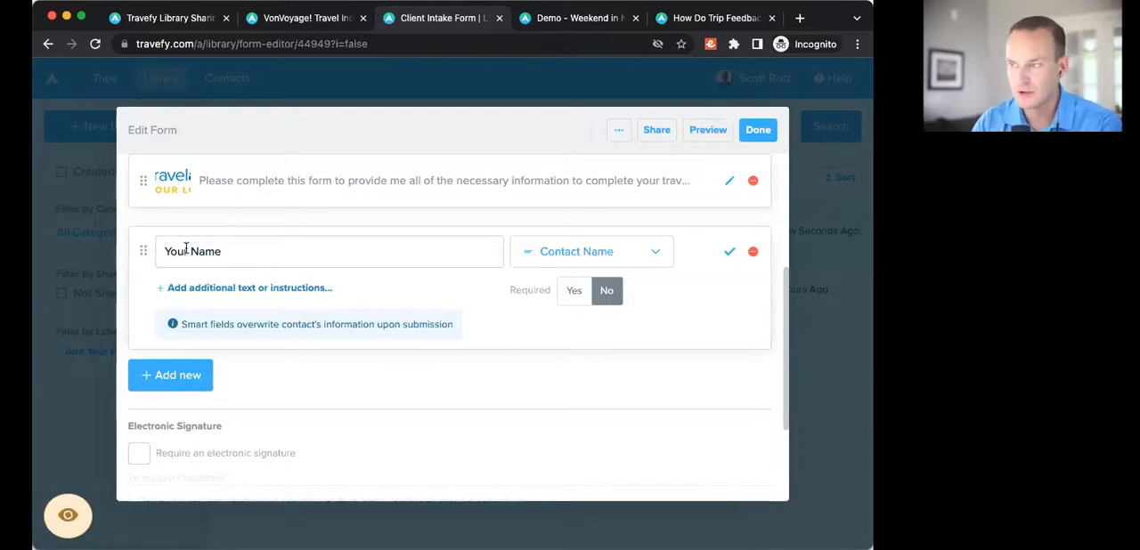
Step: Make the "Your Name" question required and save it
{"action": "left_click", "coordinate": [577, 293]}
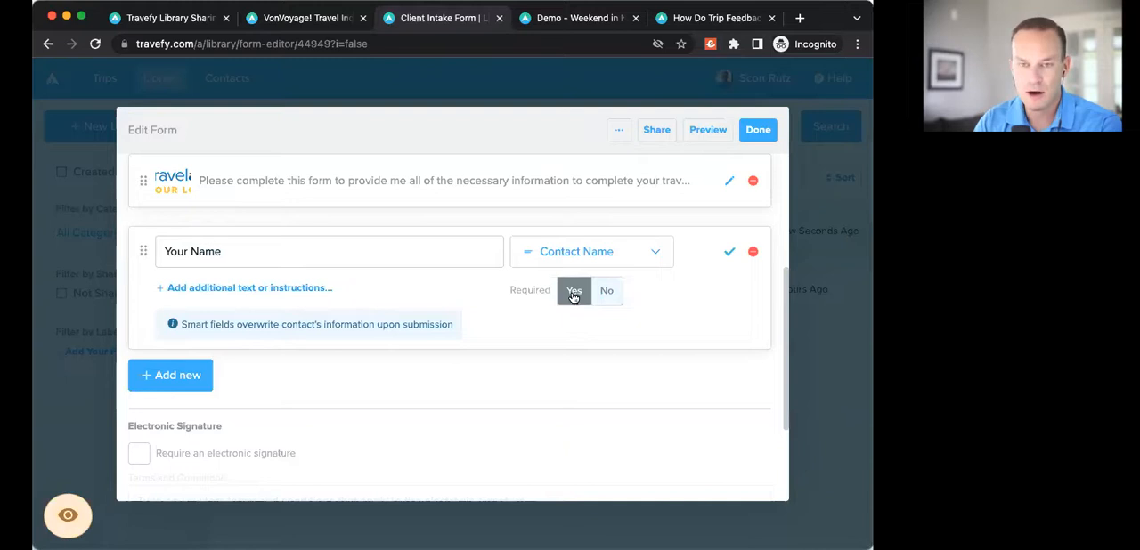
{"action": "left_click", "coordinate": [729, 255]}
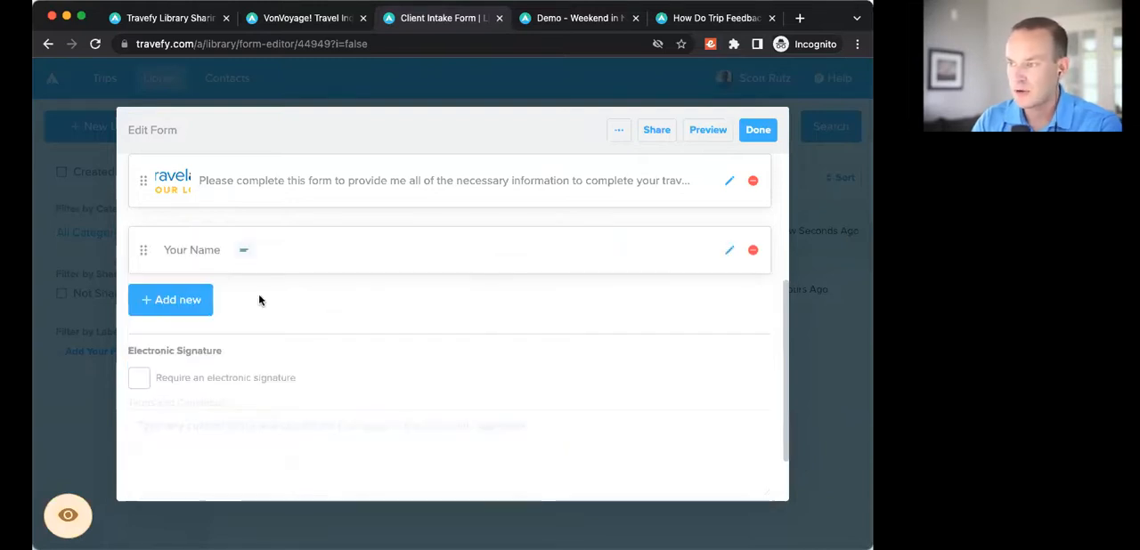
Step: Add a required question reading "Email Address" with the Contact Email smart field as its answer type and save it
{"action": "left_click", "coordinate": [188, 306]}
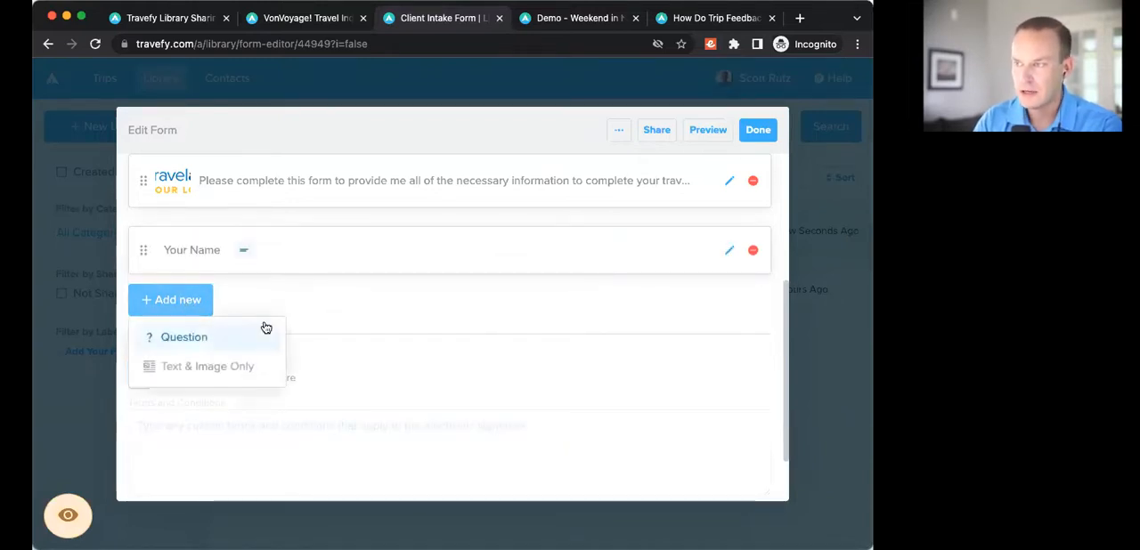
{"action": "left_click", "coordinate": [205, 342]}
{"action": "type", "text": "Email Address"}
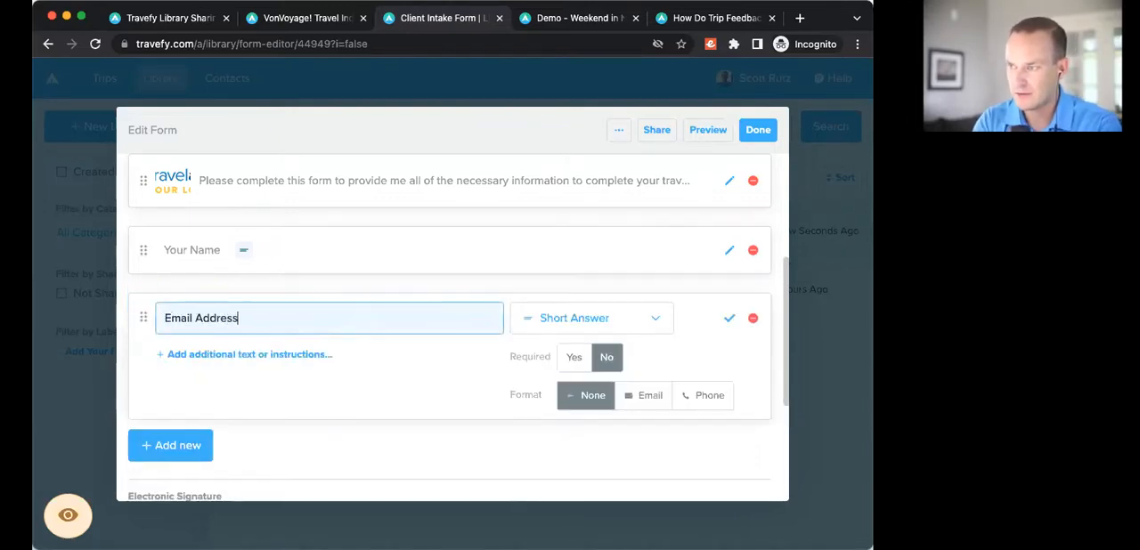
{"action": "left_click", "coordinate": [592, 318]}
{"action": "scroll", "coordinate": [601, 374], "scroll_direction": "down", "scroll_amount": 3}
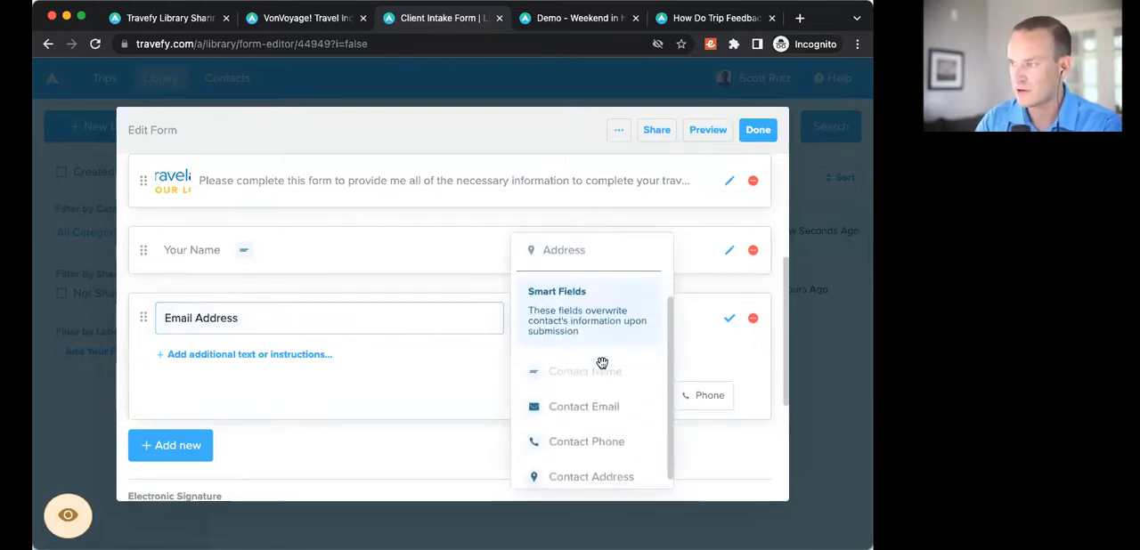
{"action": "left_click", "coordinate": [622, 399]}
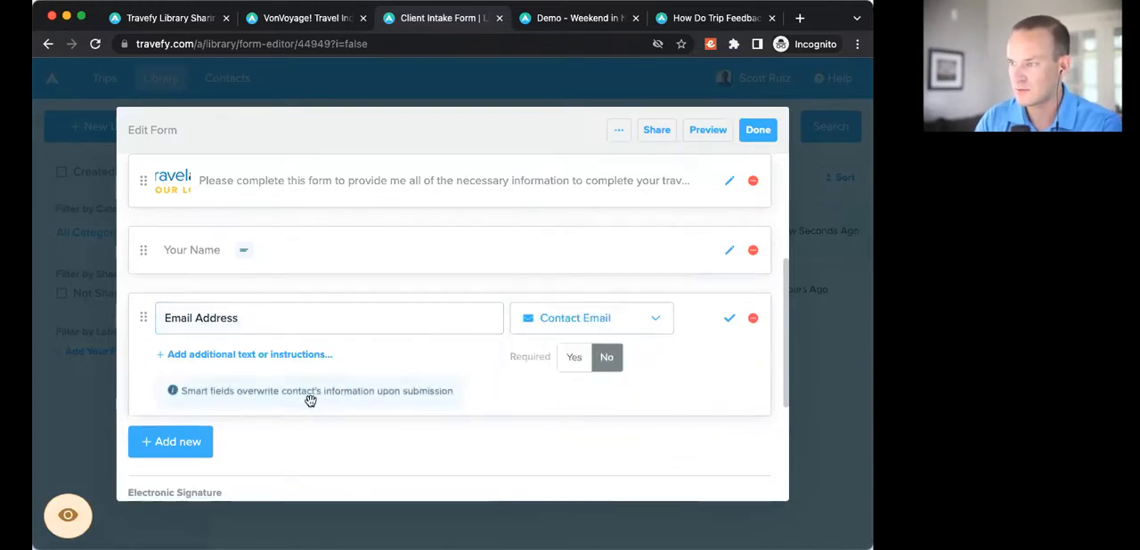
{"action": "left_click", "coordinate": [575, 358]}
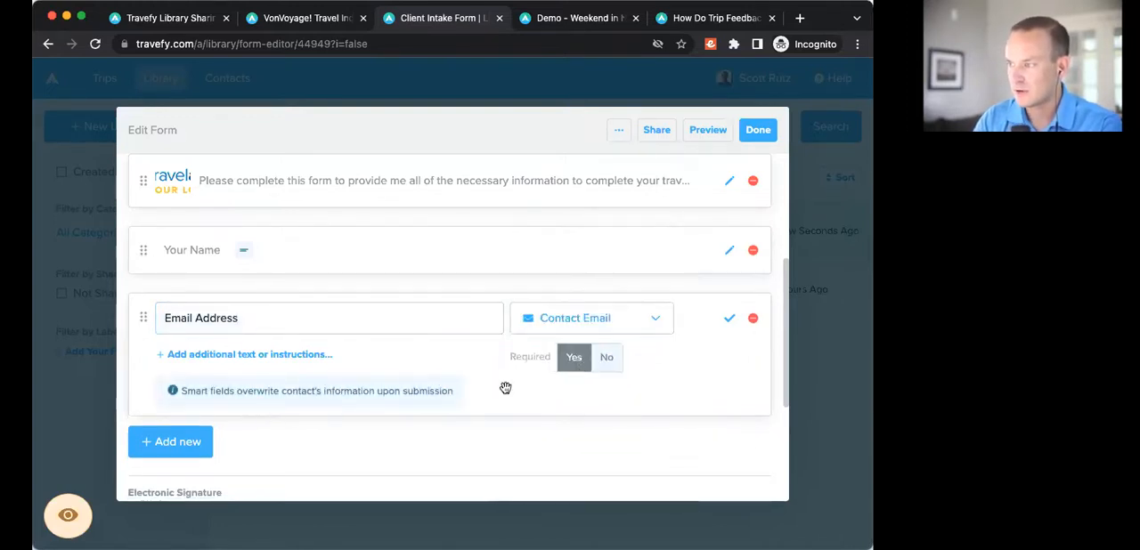
{"action": "left_click", "coordinate": [730, 320]}
Step: Add a required question reading "Phone" with the Contact Phone smart field as its answer type and save it
{"action": "left_click", "coordinate": [166, 366]}
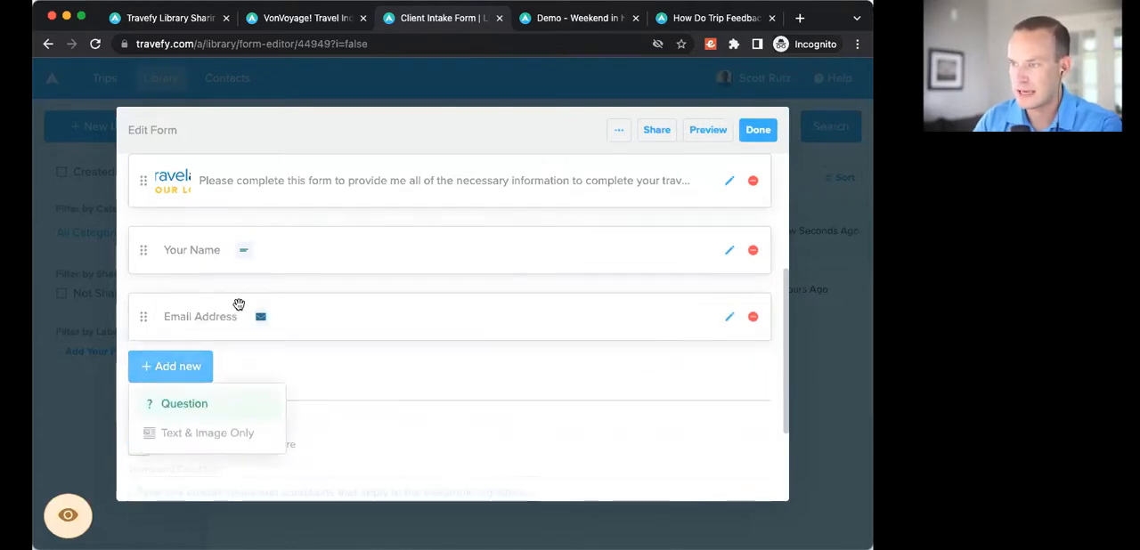
{"action": "left_click", "coordinate": [183, 405]}
{"action": "scroll", "coordinate": [256, 339], "scroll_direction": "down", "scroll_amount": 2}
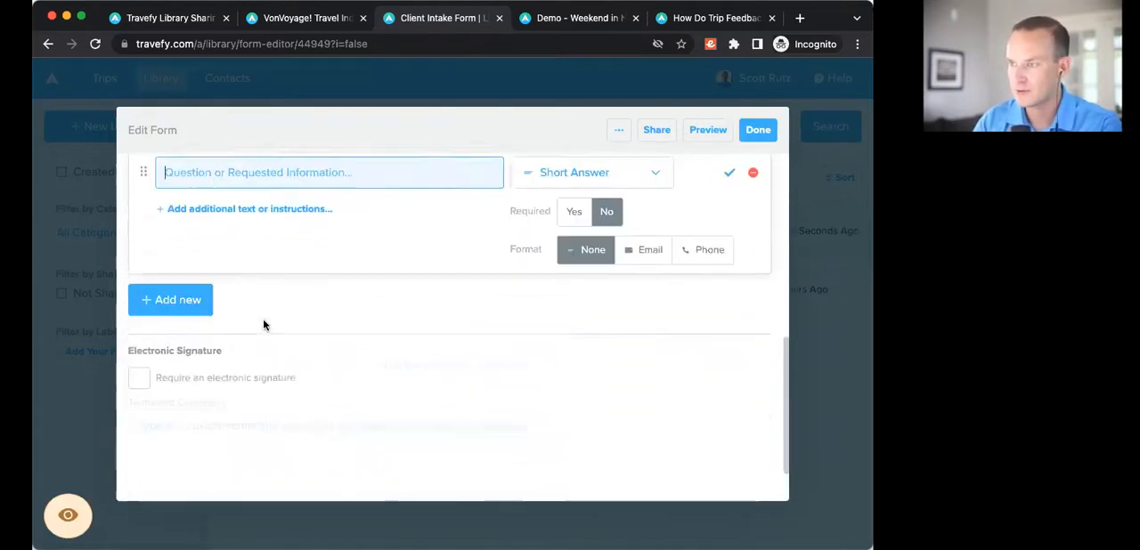
{"action": "type", "text": "Phone"}
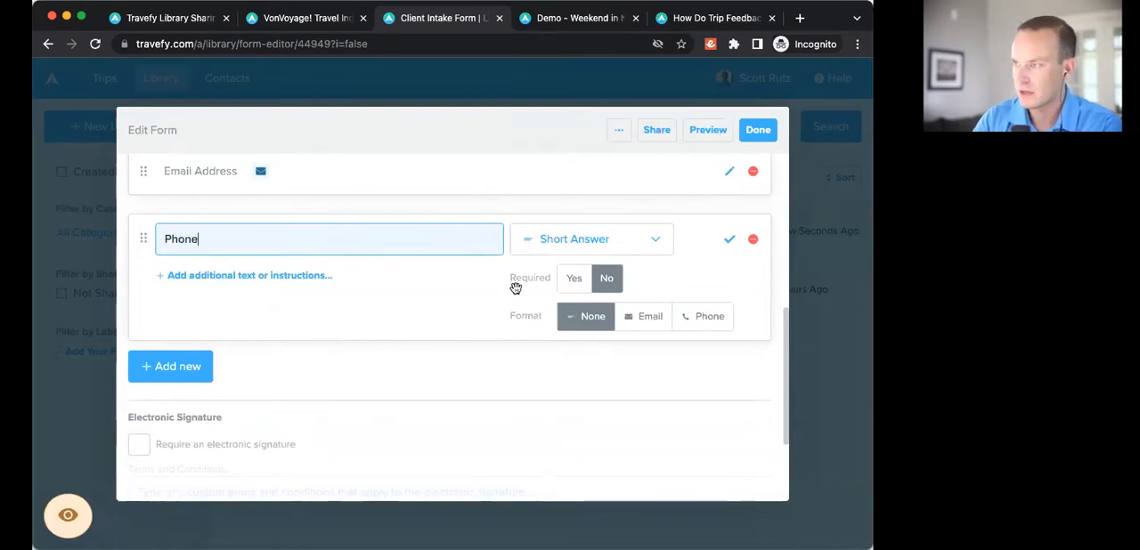
{"action": "left_click", "coordinate": [583, 243]}
{"action": "scroll", "coordinate": [586, 290], "scroll_direction": "down", "scroll_amount": 1}
{"action": "scroll", "coordinate": [586, 294], "scroll_direction": "down", "scroll_amount": 2}
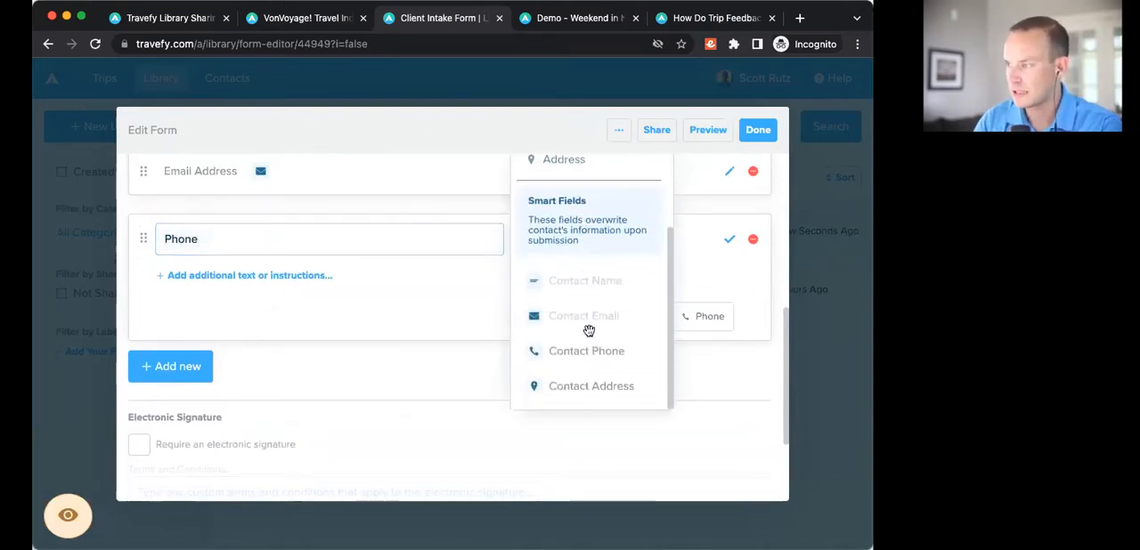
{"action": "left_click", "coordinate": [589, 351]}
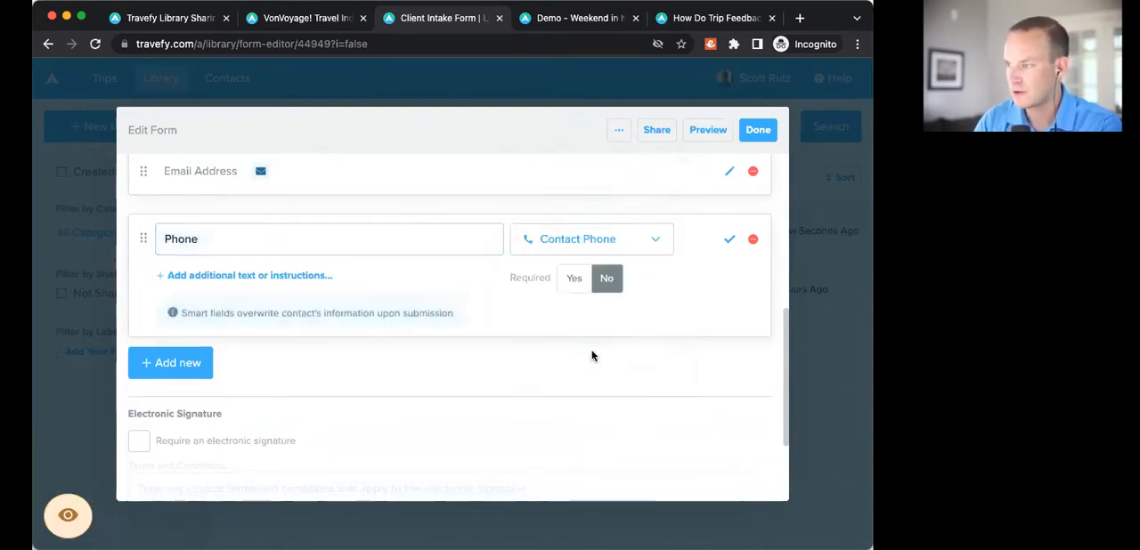
{"action": "left_click", "coordinate": [574, 279]}
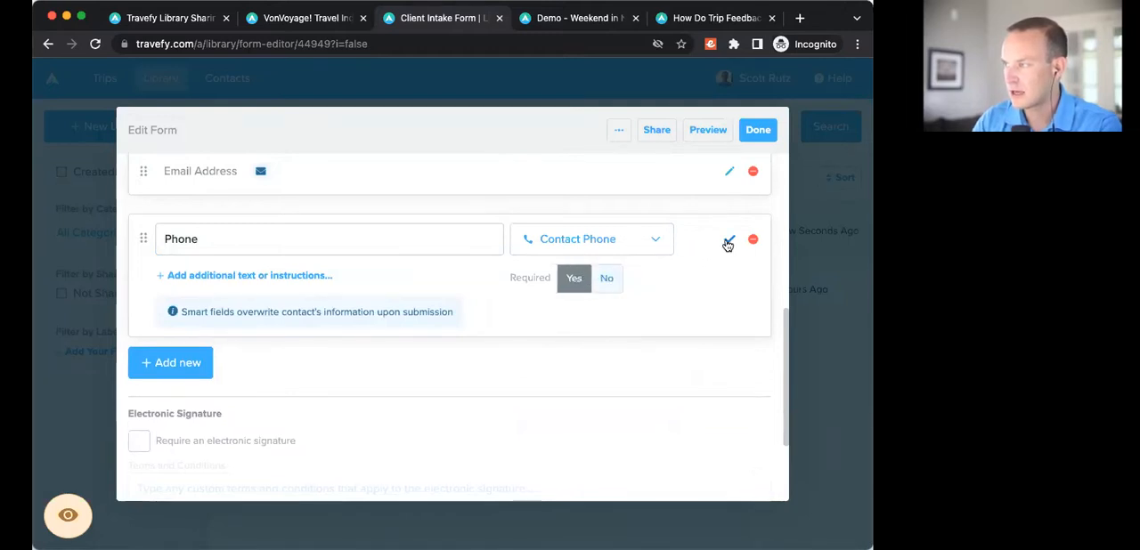
{"action": "left_click", "coordinate": [729, 242]}
Step: Add a non-required Long Answer question reading "Tell us about your vacation needs..." below the Phone question and save it
{"action": "left_click", "coordinate": [187, 299]}
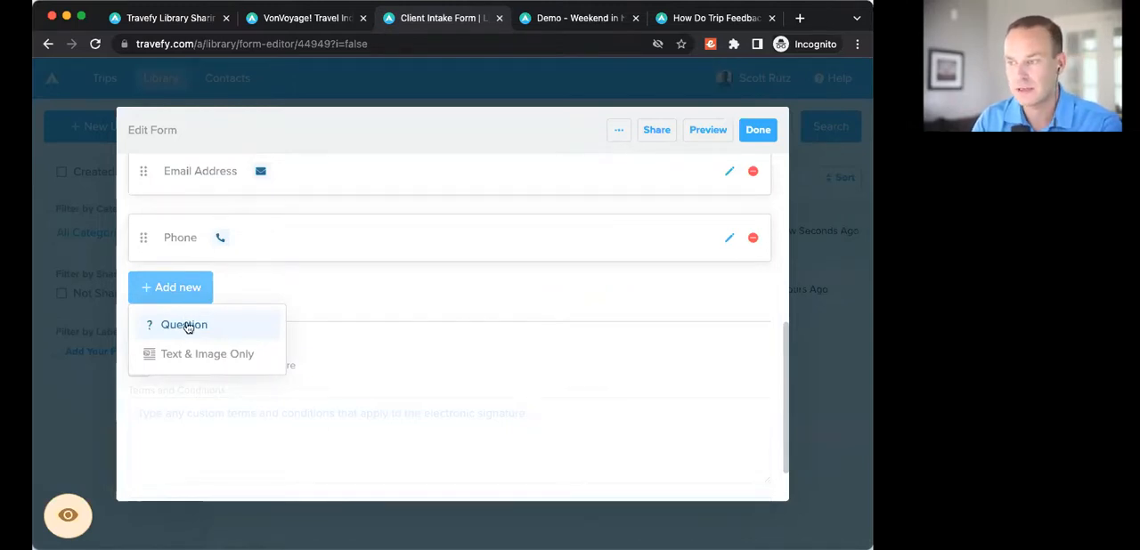
{"action": "left_click", "coordinate": [185, 326]}
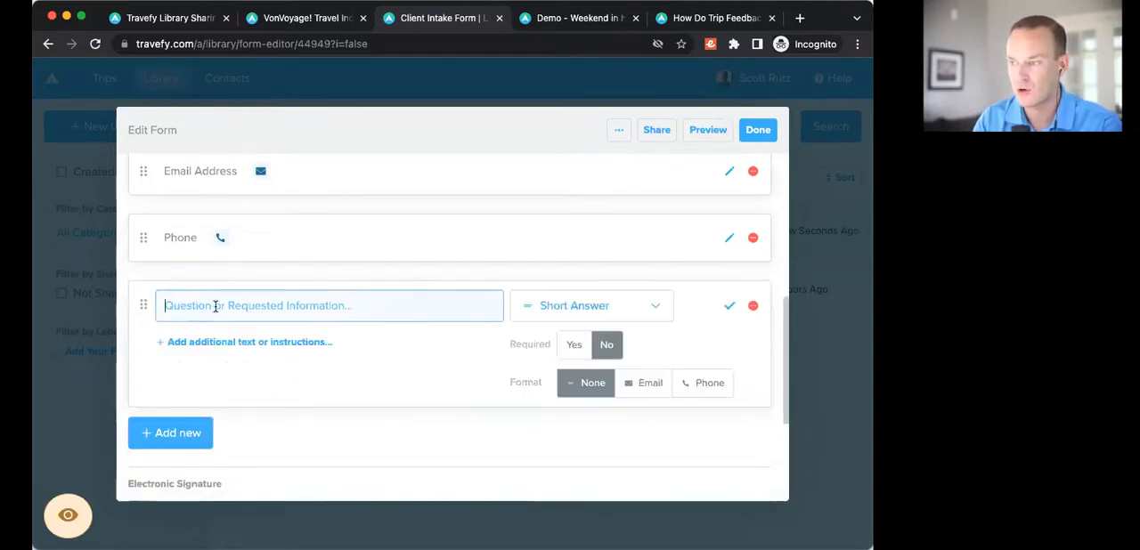
{"action": "type", "text": "Te"}
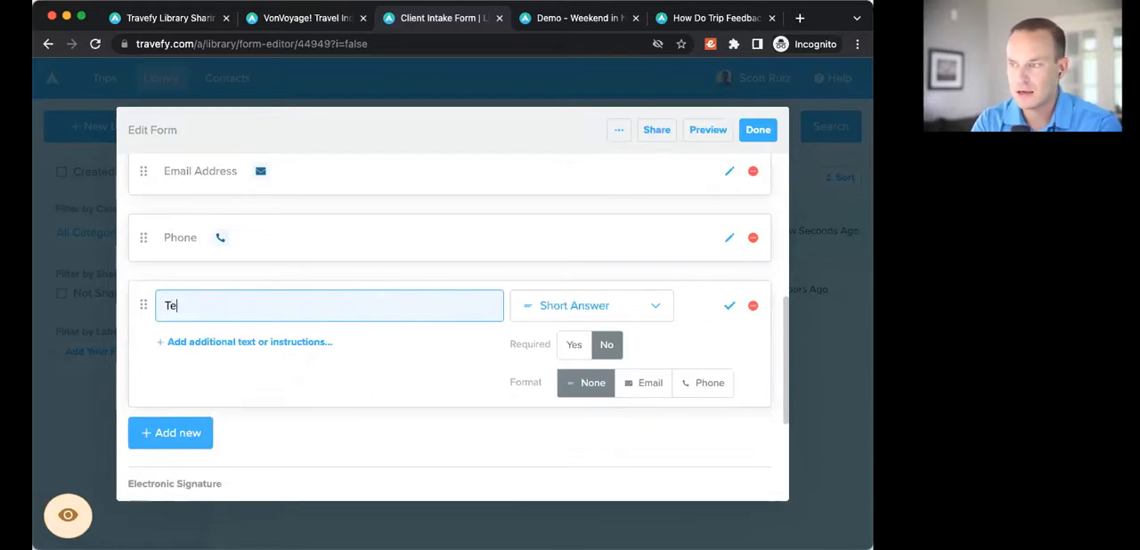
{"action": "type", "text": "ll us about your vacation "}
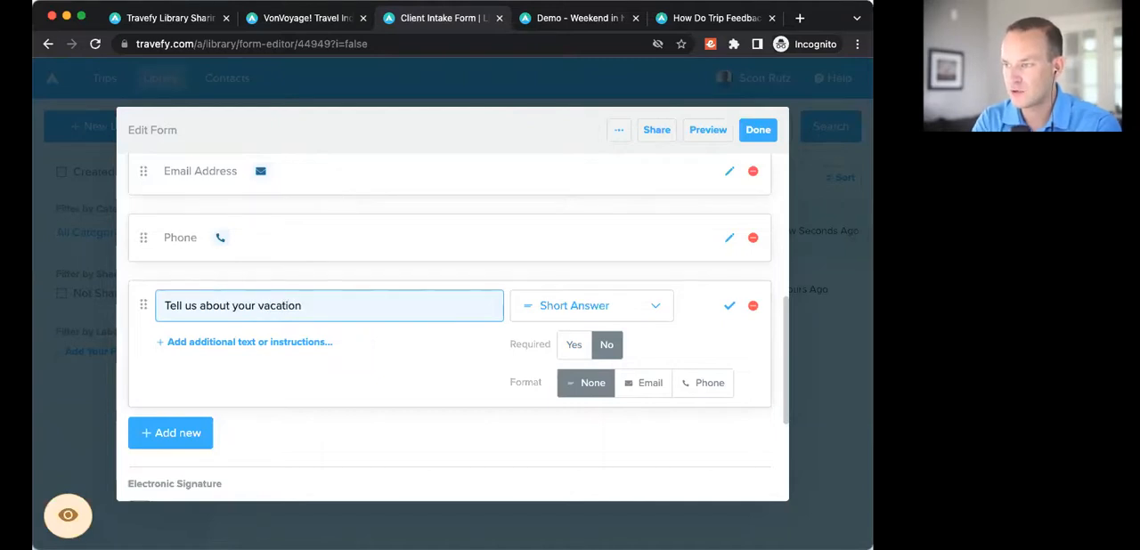
{"action": "type", "text": "needs..."}
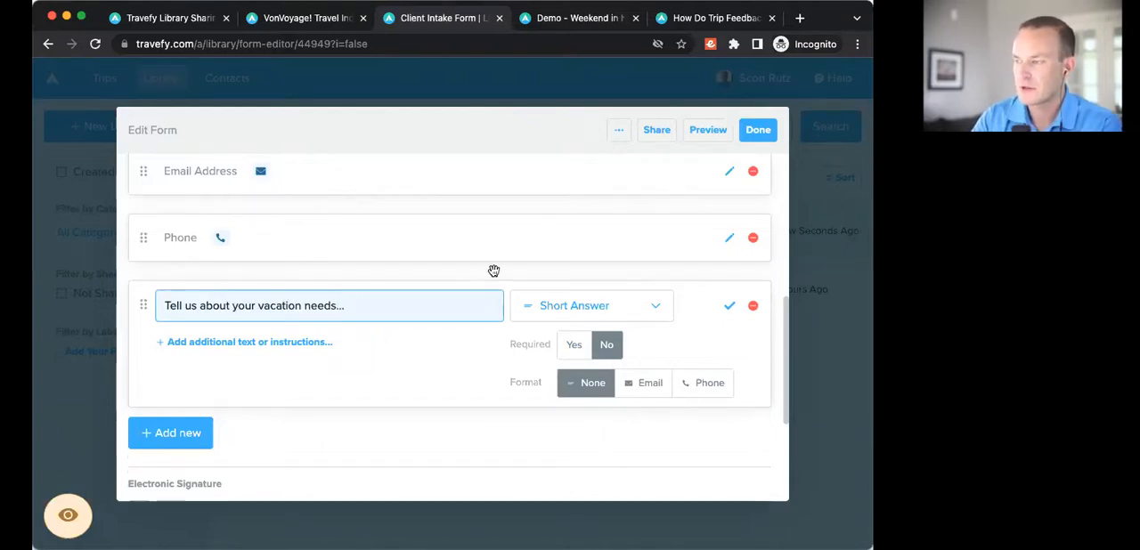
{"action": "left_click", "coordinate": [593, 307]}
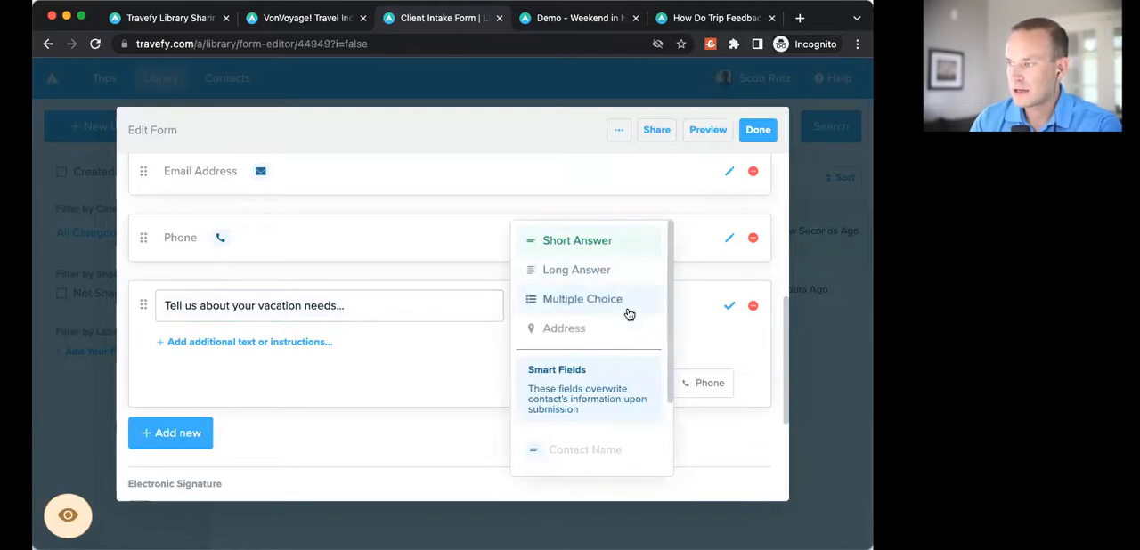
{"action": "left_click", "coordinate": [602, 272]}
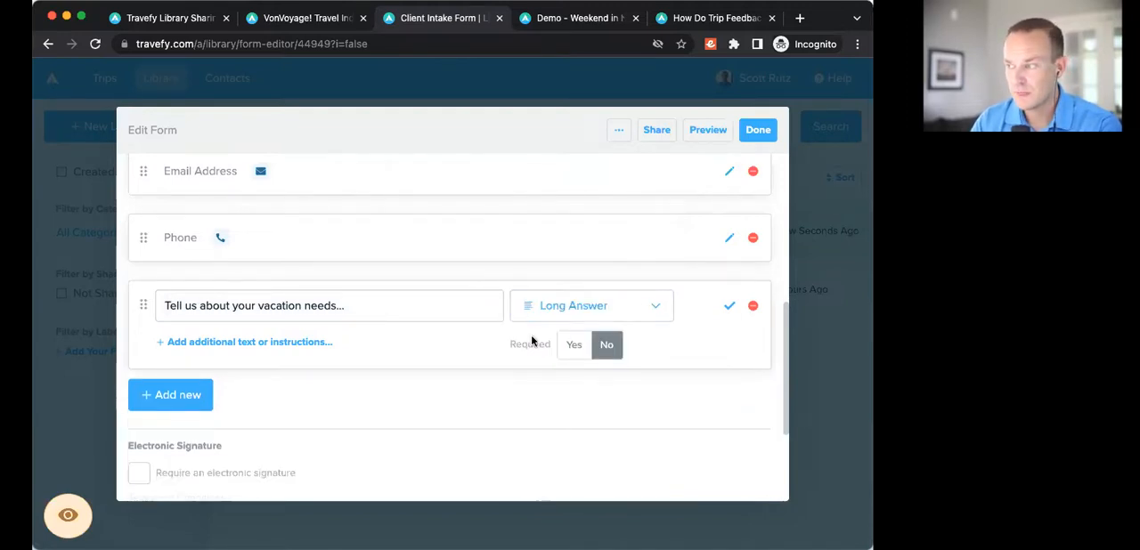
{"action": "scroll", "coordinate": [533, 344], "scroll_direction": "down", "scroll_amount": 1}
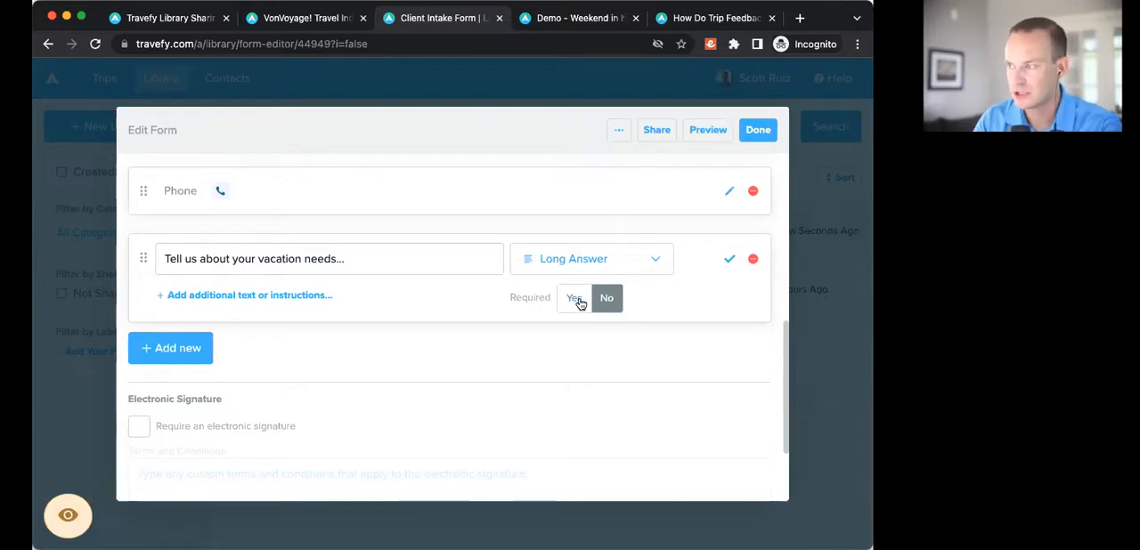
{"action": "left_click", "coordinate": [729, 258]}
Step: Add a non-required Long Answer question reading "What are the most important factors or details for this trip?" and save it
{"action": "left_click", "coordinate": [203, 316]}
{"action": "left_click", "coordinate": [184, 345]}
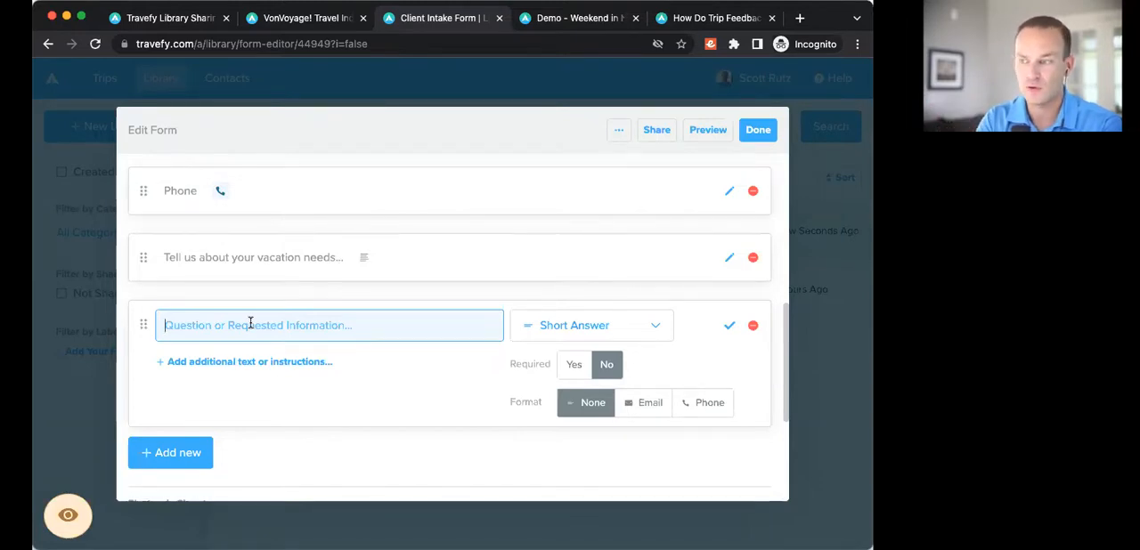
{"action": "type", "text": "What are the most imp"}
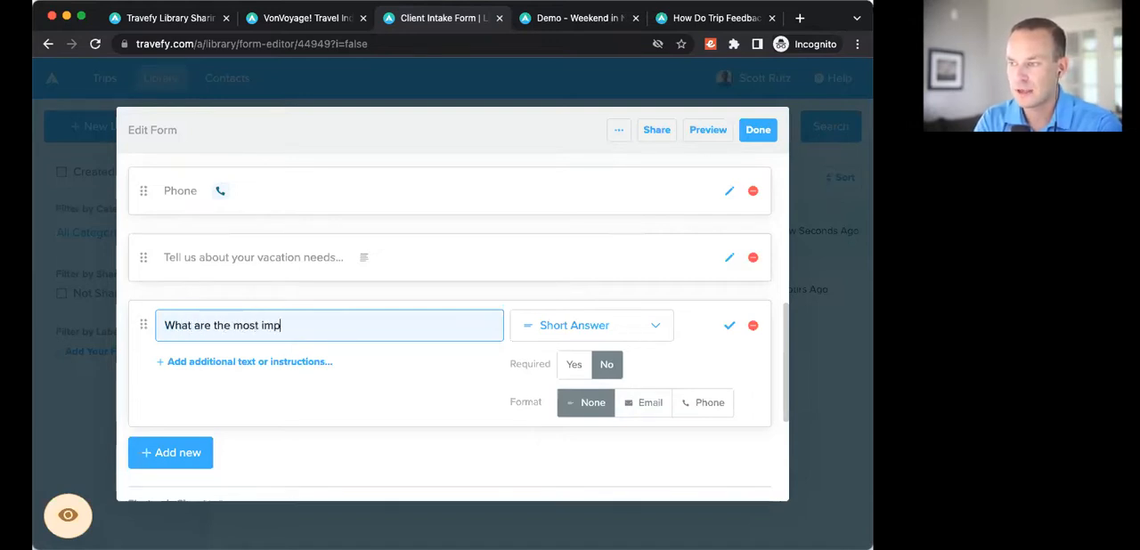
{"action": "type", "text": "ortant fac"}
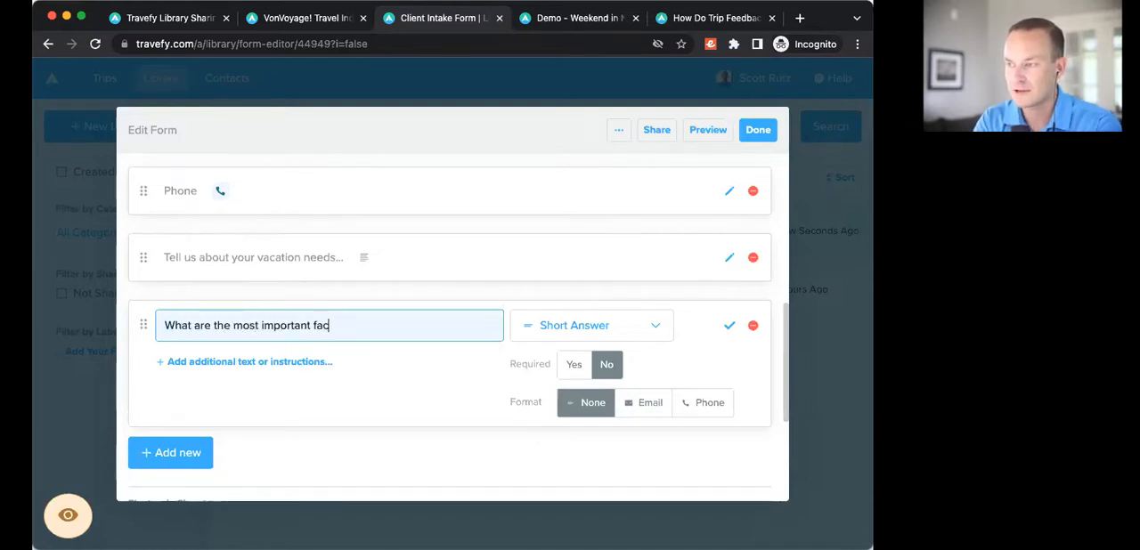
{"action": "type", "text": "tors or details for this trip?"}
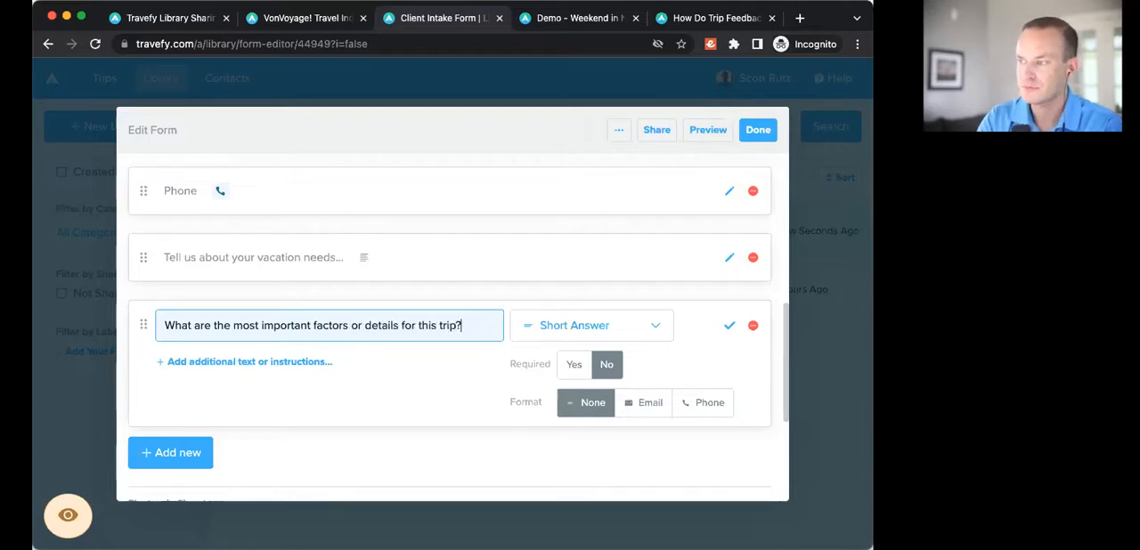
{"action": "left_click", "coordinate": [531, 336]}
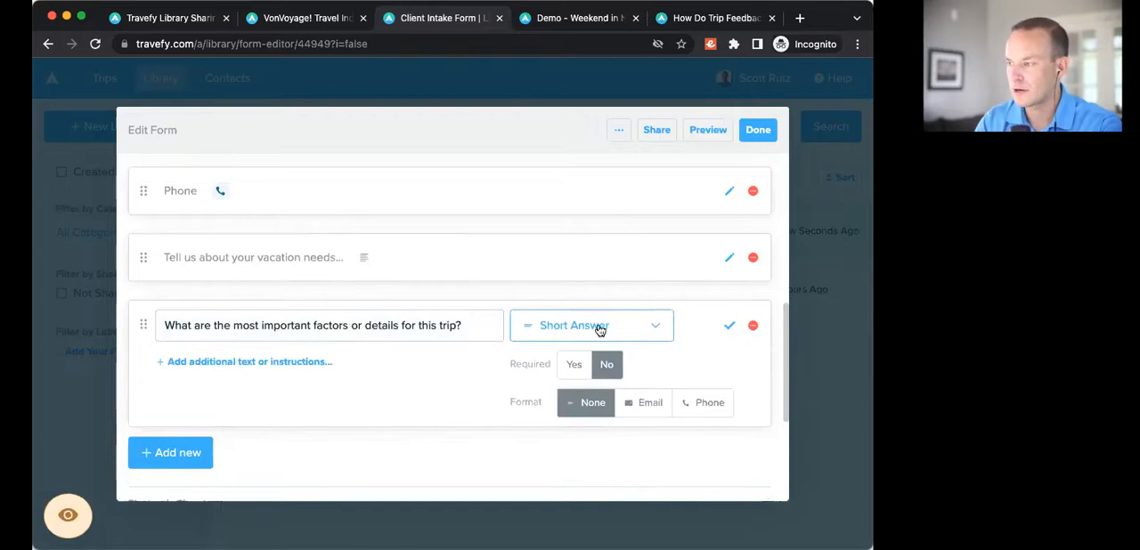
{"action": "left_click", "coordinate": [600, 331]}
{"action": "left_click", "coordinate": [603, 294]}
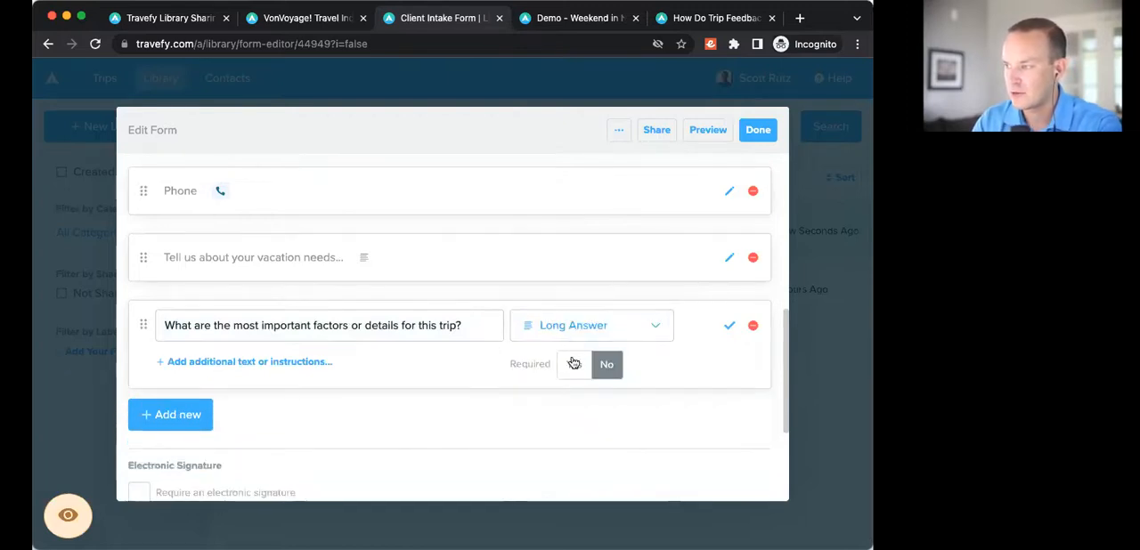
{"action": "scroll", "coordinate": [575, 428], "scroll_direction": "down", "scroll_amount": 1}
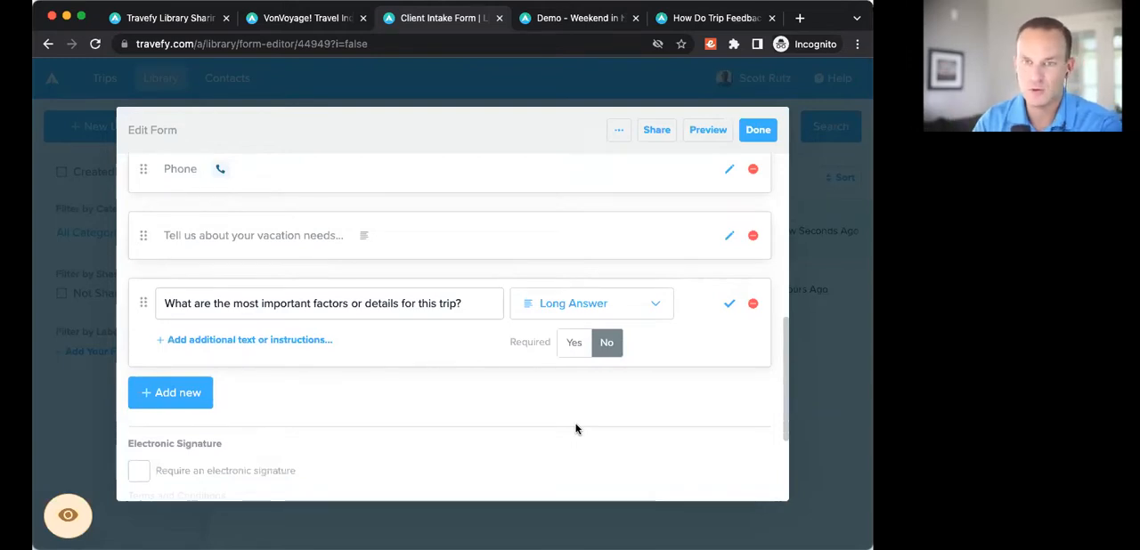
{"action": "left_click", "coordinate": [729, 305]}
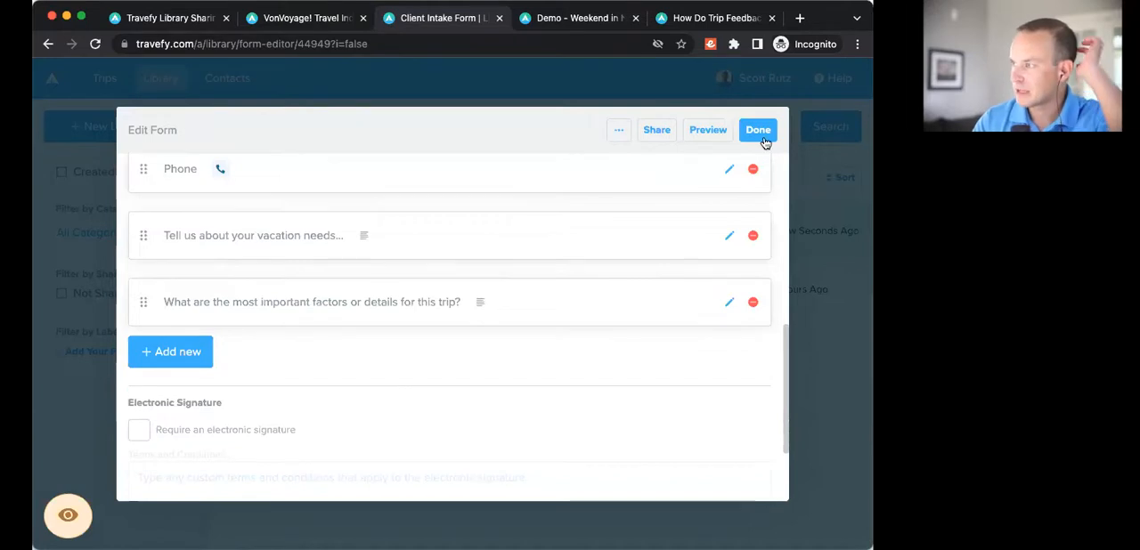
Step: Review the form's title and list of questions, and check the available options for sharing the form with clients
{"action": "scroll", "coordinate": [525, 305], "scroll_direction": "up", "scroll_amount": 5}
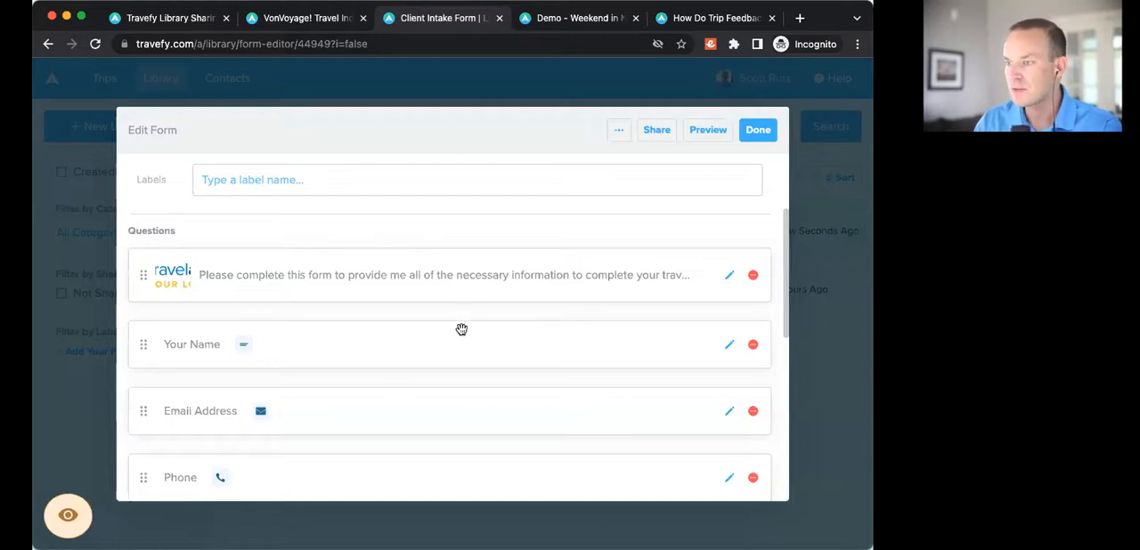
{"action": "scroll", "coordinate": [463, 328], "scroll_direction": "down", "scroll_amount": 3}
{"action": "scroll", "coordinate": [472, 326], "scroll_direction": "up", "scroll_amount": 5}
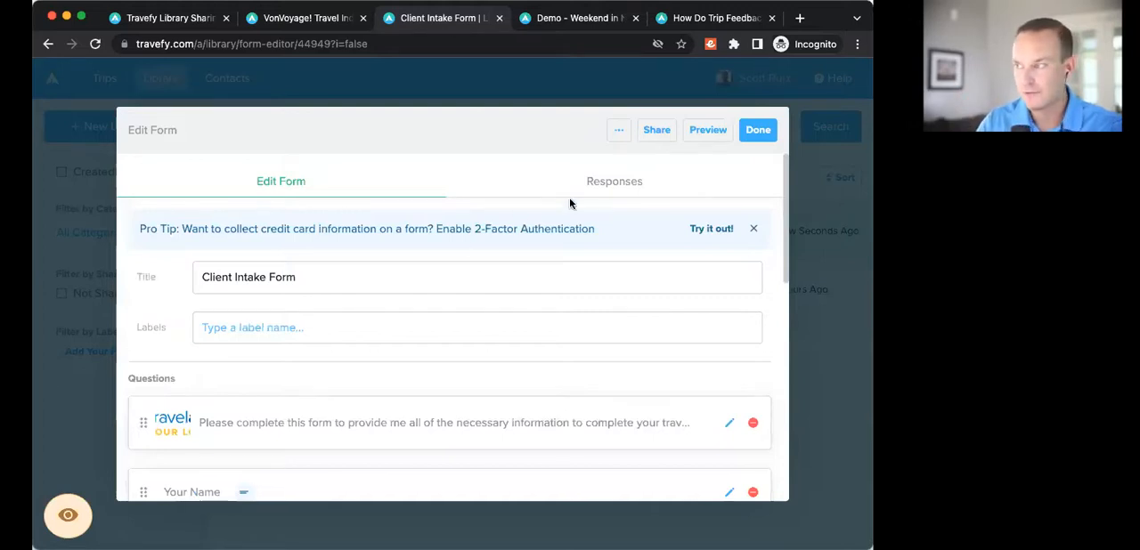
{"action": "left_click", "coordinate": [657, 134]}
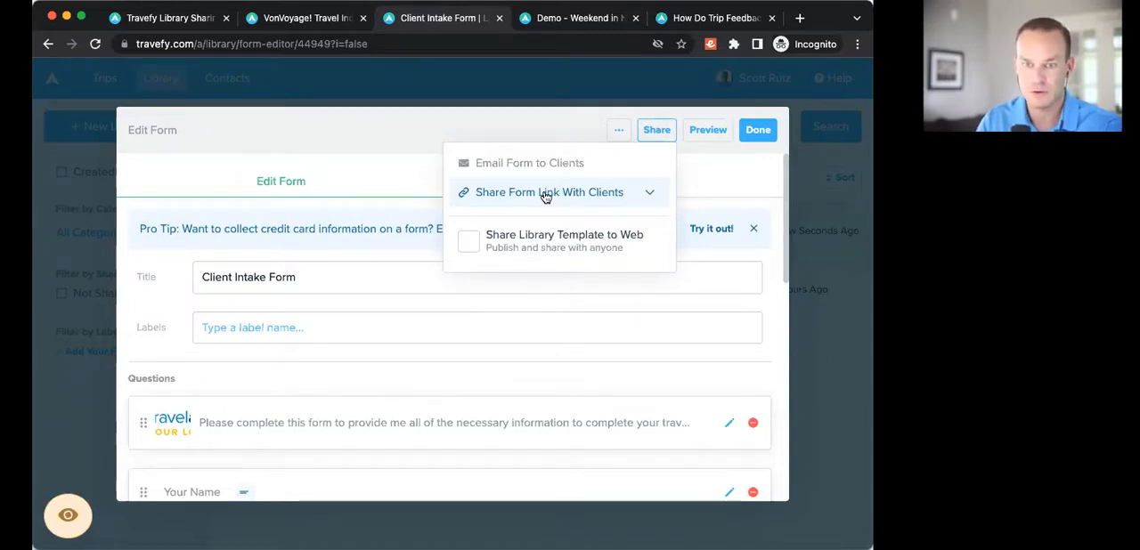
{"action": "left_click", "coordinate": [620, 137]}
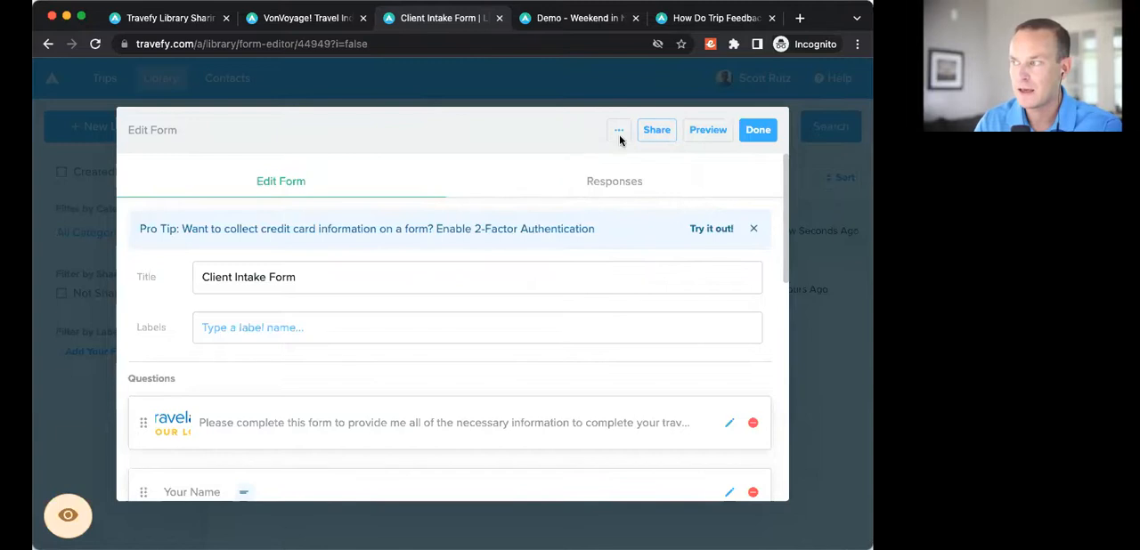
Step: Finish editing the Client Intake Form and go to the list of contacts
{"action": "left_click", "coordinate": [759, 130]}
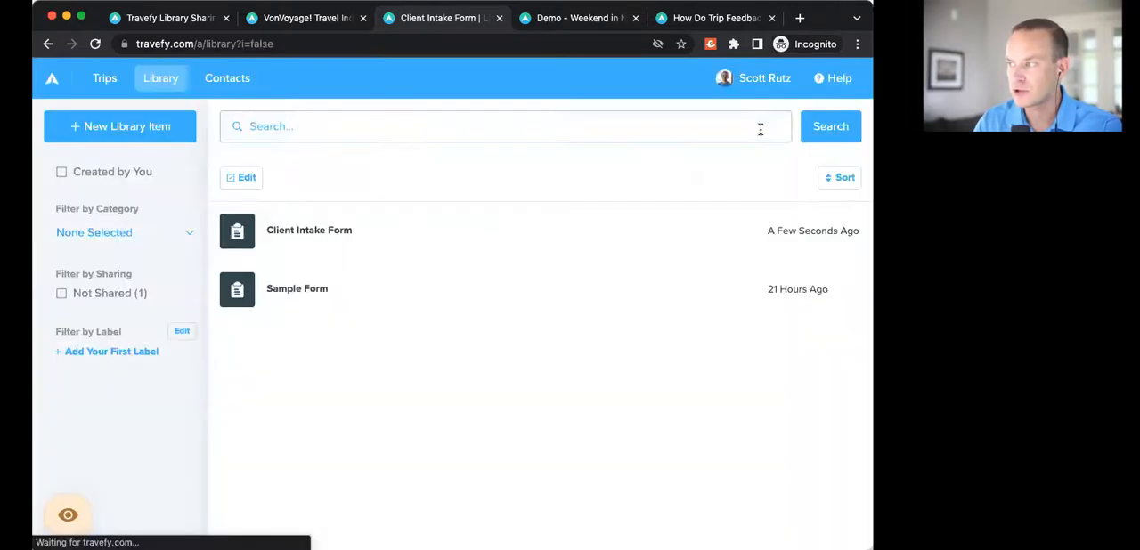
{"action": "left_click", "coordinate": [238, 89]}
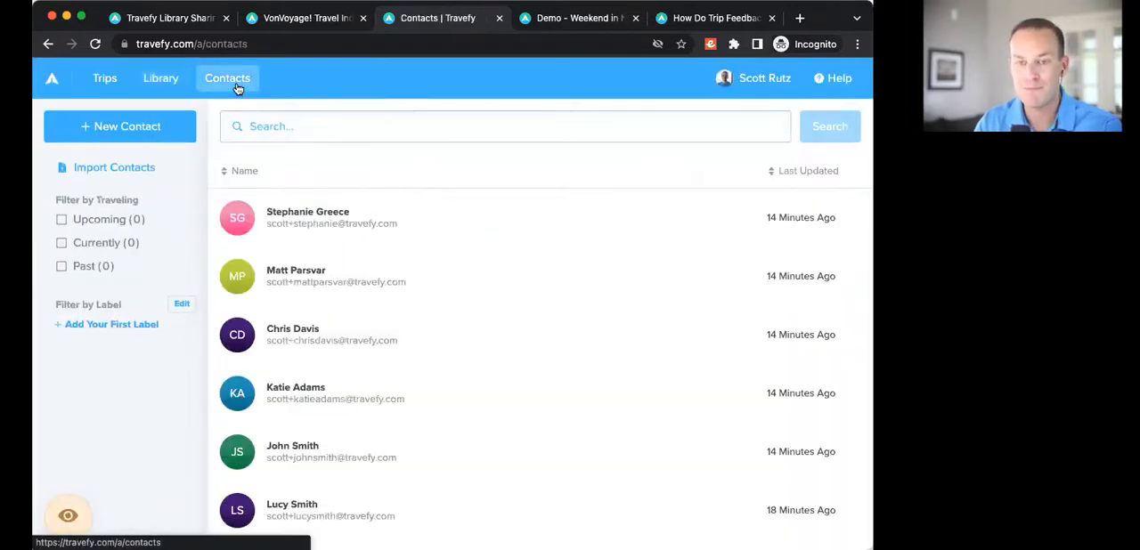
Step: Email the Client Intake Form to the first contact in the list
{"action": "left_click", "coordinate": [325, 224]}
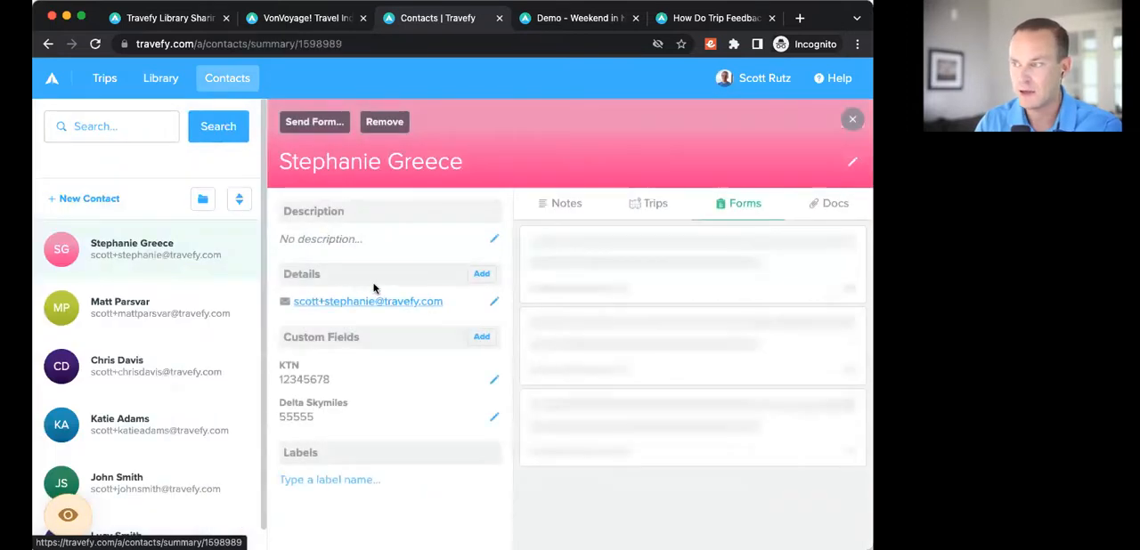
{"action": "left_click", "coordinate": [322, 125]}
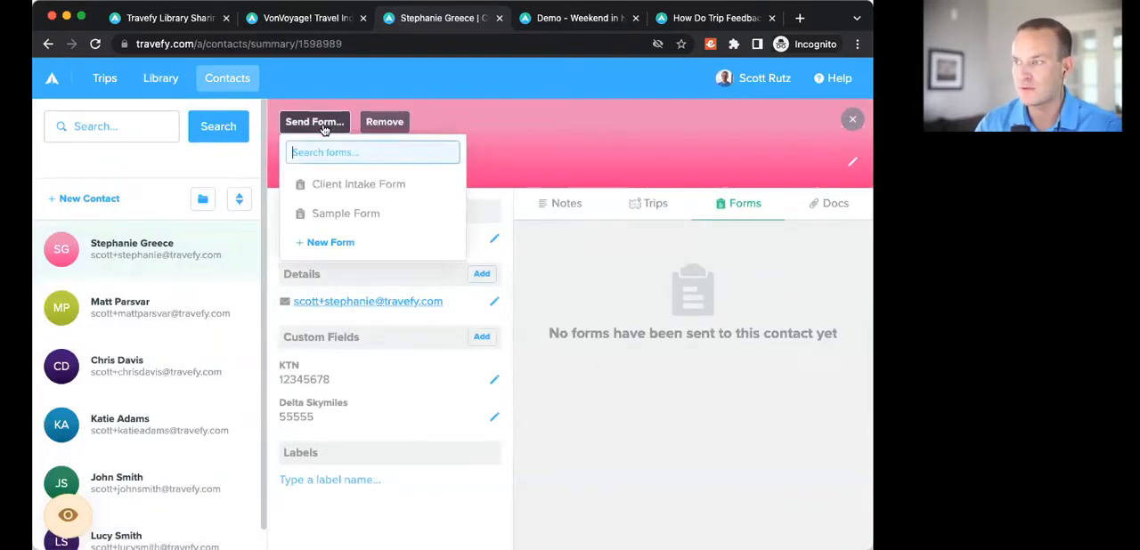
{"action": "left_click", "coordinate": [338, 195]}
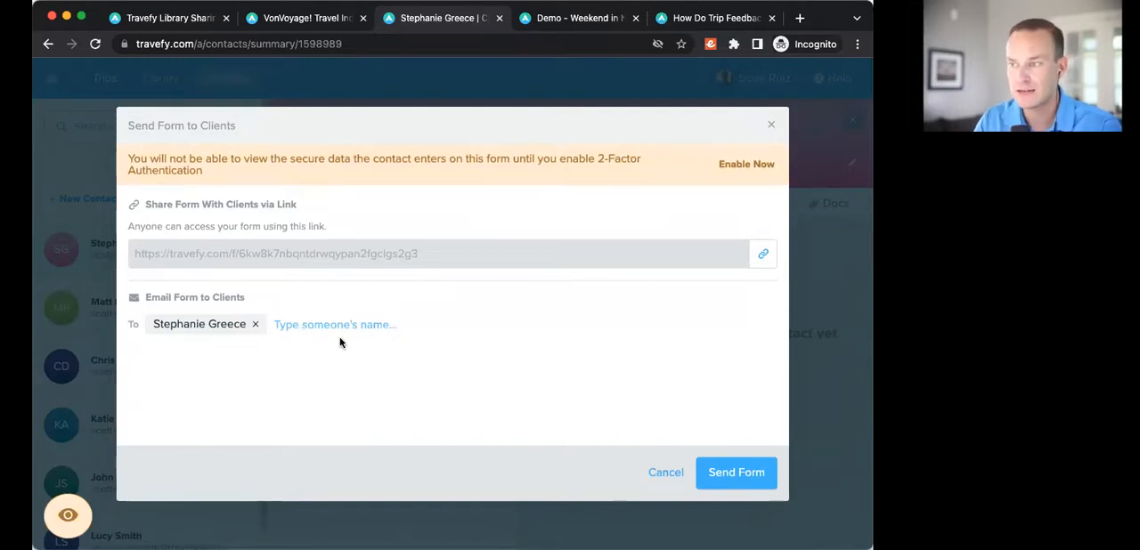
{"action": "left_click", "coordinate": [738, 480]}
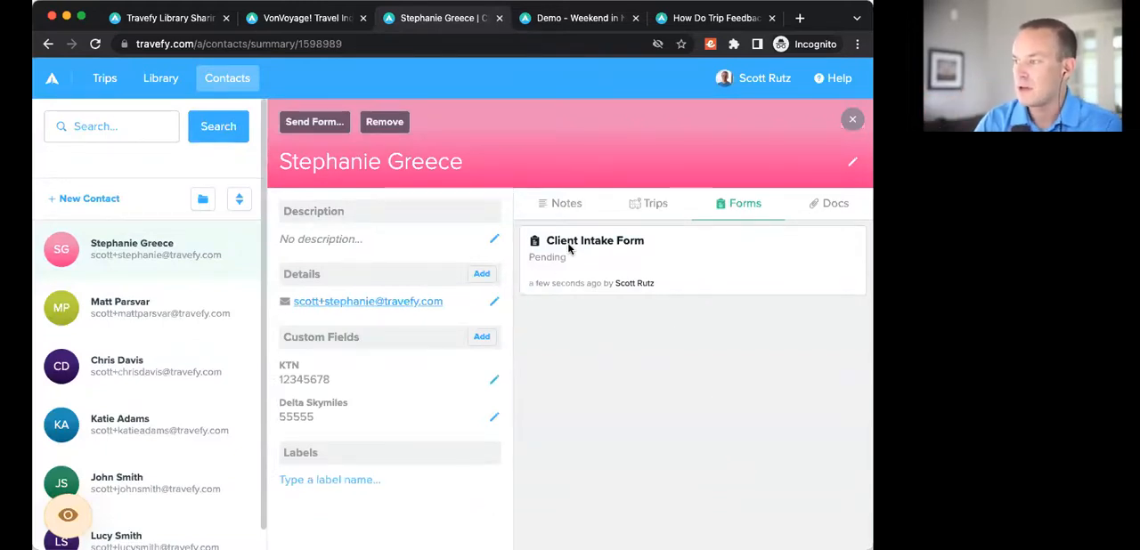
Step: Check the sent form's status on the contact's record, reloading the page to refresh it
{"action": "left_click_drag", "start_coordinate": [529, 258], "coordinate": [578, 260]}
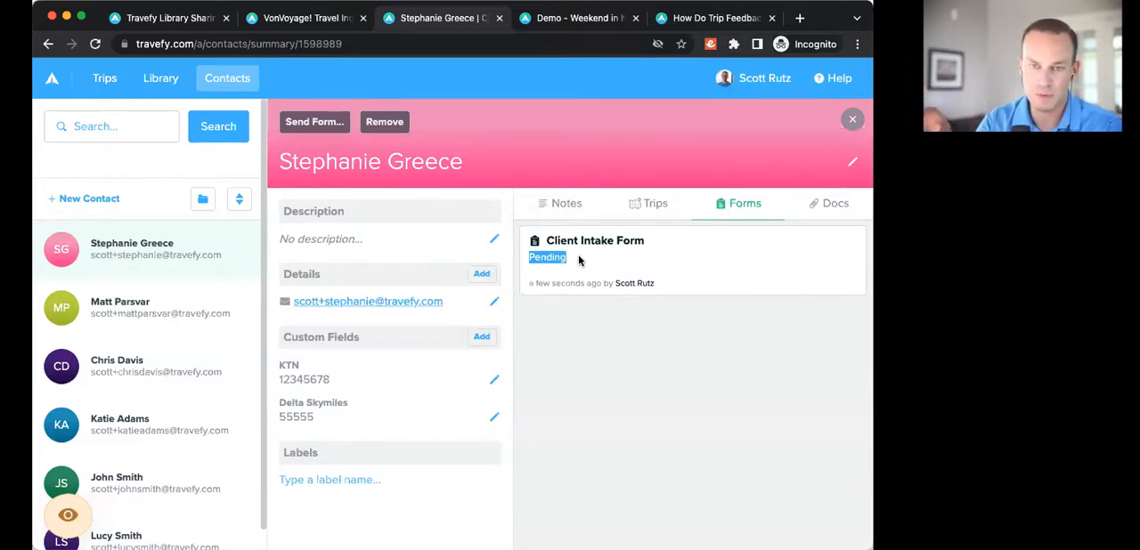
{"action": "left_click", "coordinate": [573, 260]}
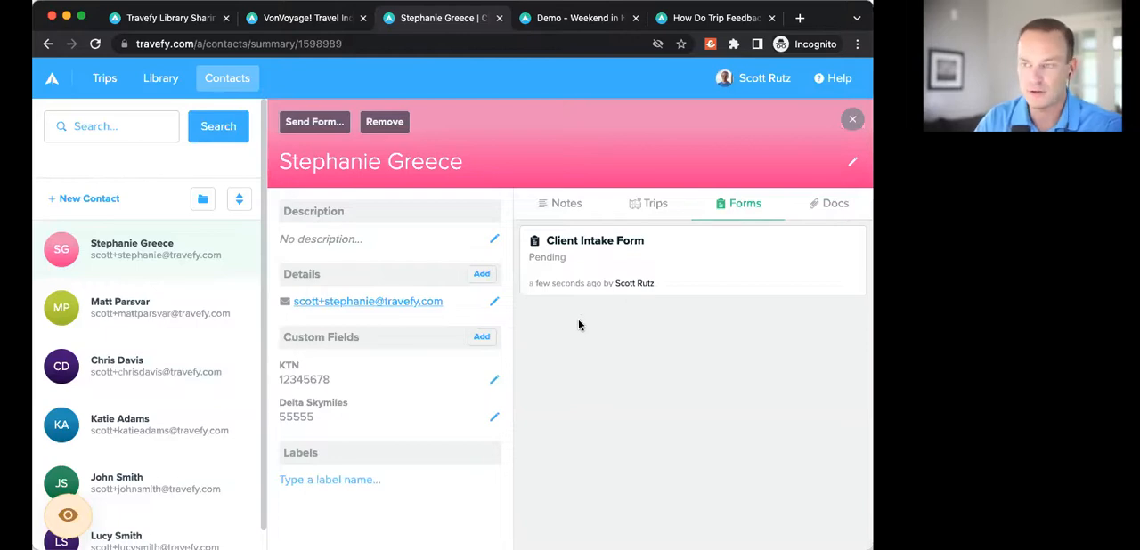
{"action": "key", "text": "super+r"}
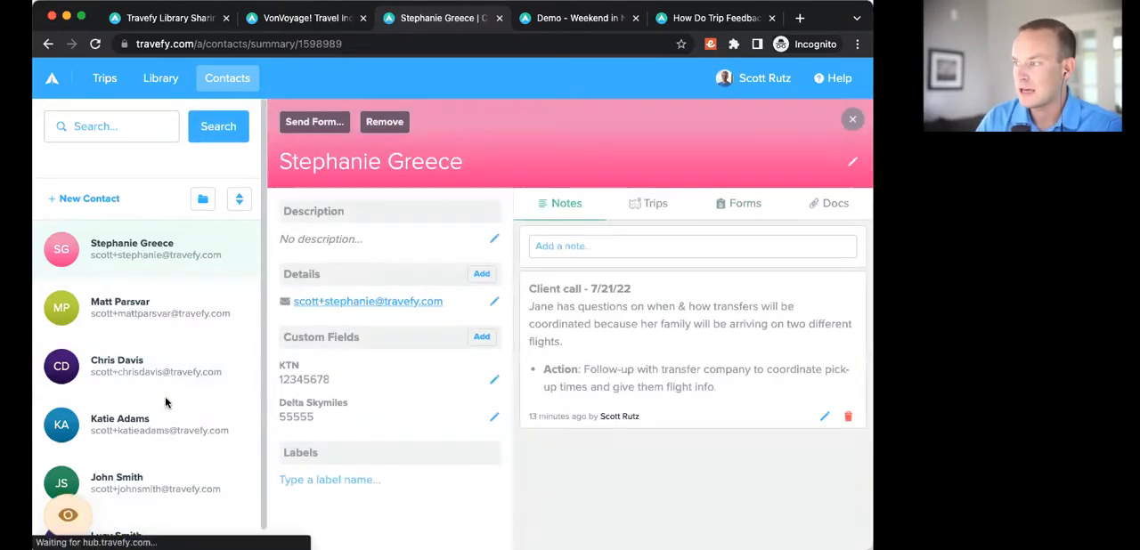
{"action": "left_click", "coordinate": [751, 210]}
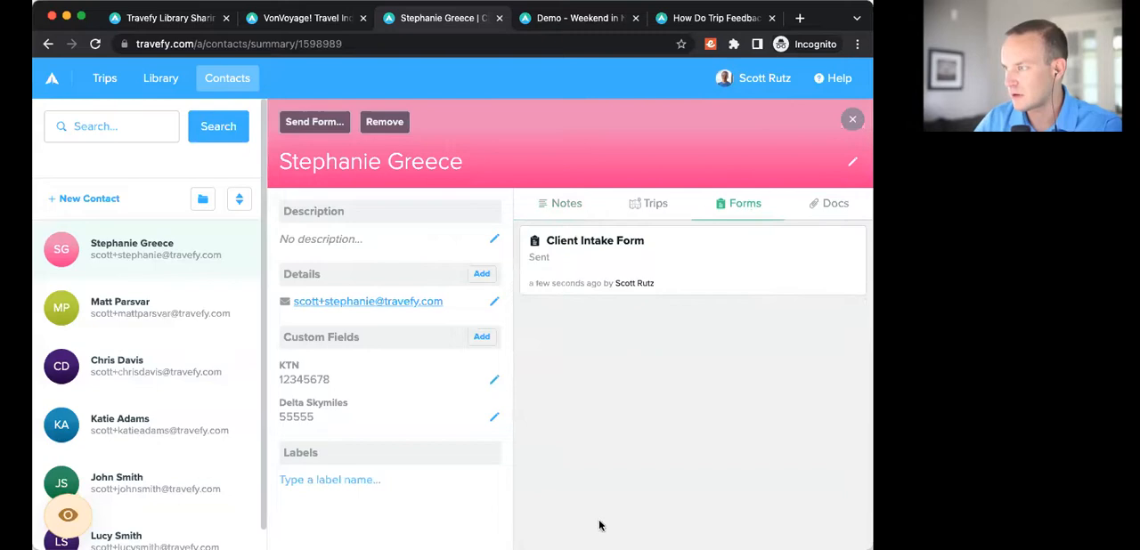
Step: Open the contact's Client Intake Form link in a new browser tab
{"action": "key", "text": "super+Tab"}
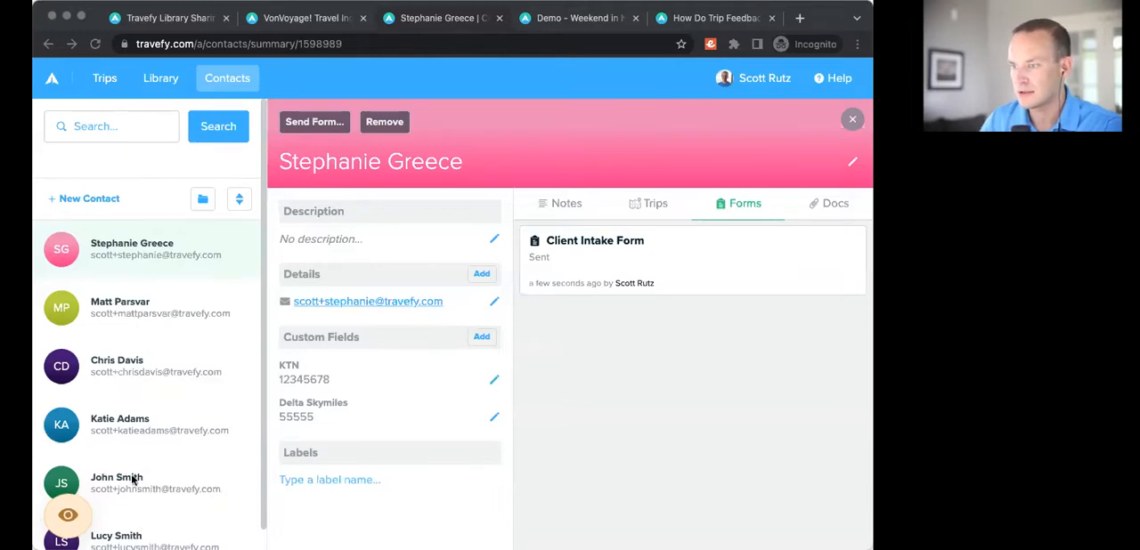
{"action": "left_click", "coordinate": [656, 354]}
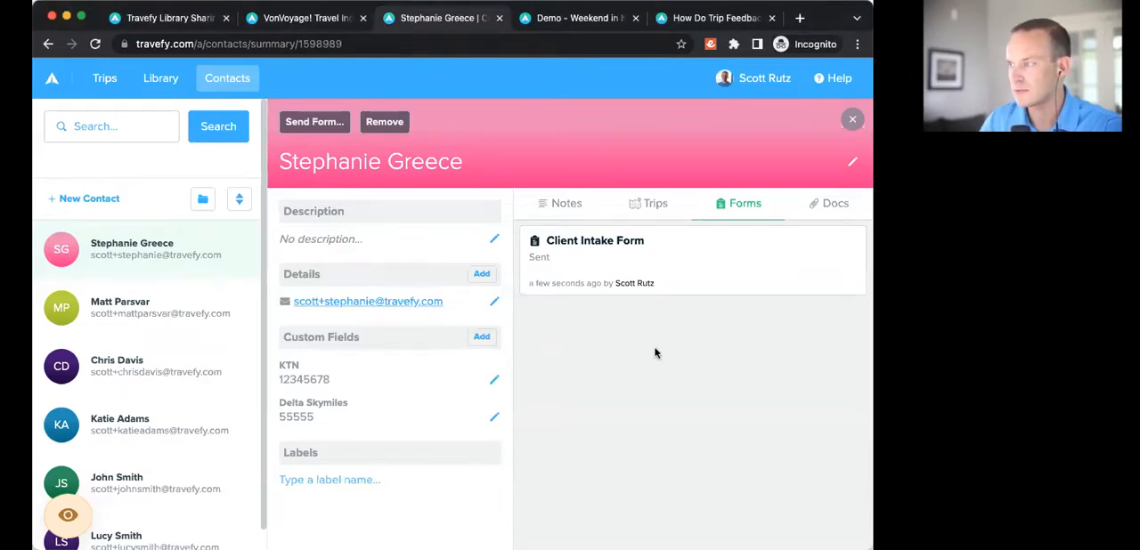
{"action": "key", "text": "ctrl+t"}
{"action": "key", "text": "Return"}
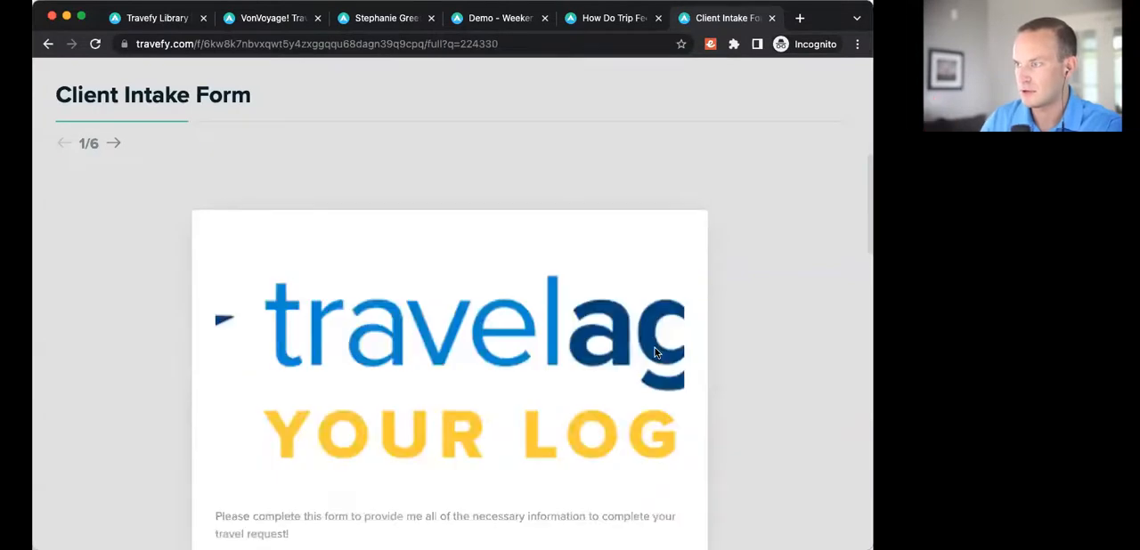
Step: Continue past the form's introduction and prefilled name and email address, and enter the client's phone number
{"action": "scroll", "coordinate": [454, 249], "scroll_direction": "down", "scroll_amount": 5}
{"action": "left_click", "coordinate": [658, 326]}
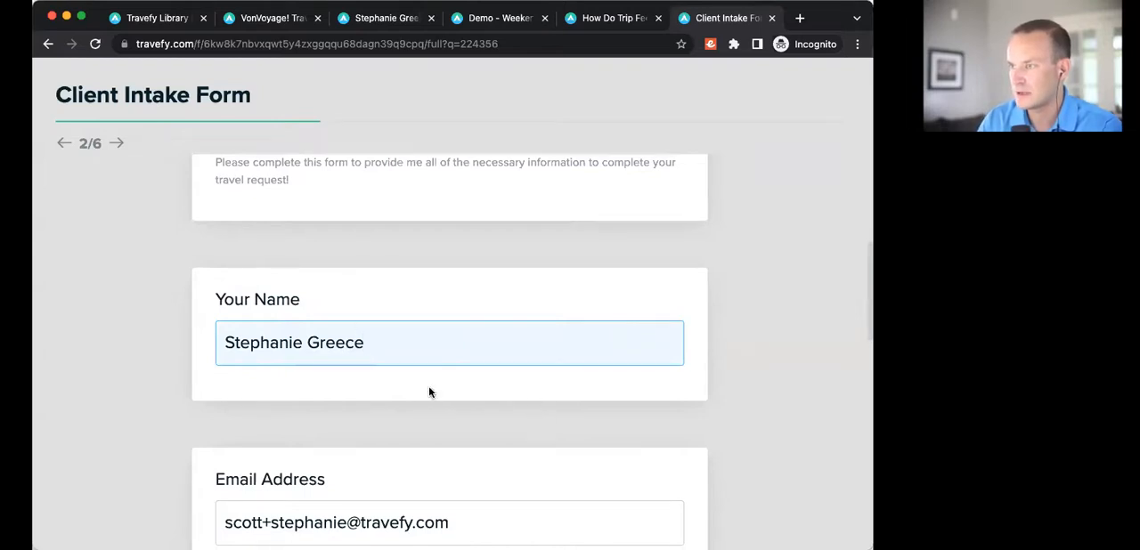
{"action": "scroll", "coordinate": [356, 396], "scroll_direction": "down", "scroll_amount": 2}
{"action": "left_click", "coordinate": [265, 407]}
{"action": "left_click", "coordinate": [271, 345]}
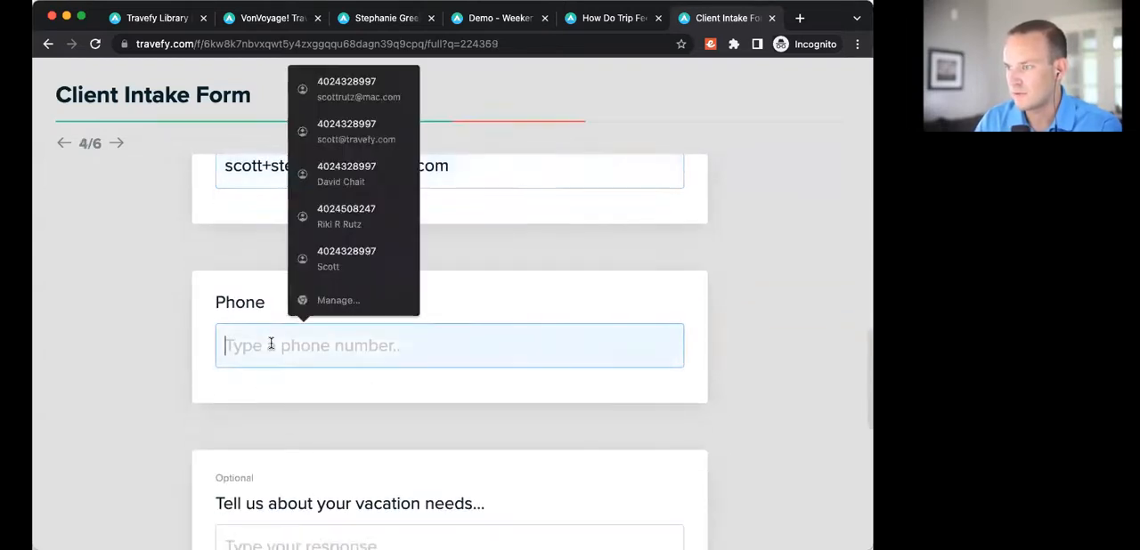
{"action": "type", "text": "555-124--58"}
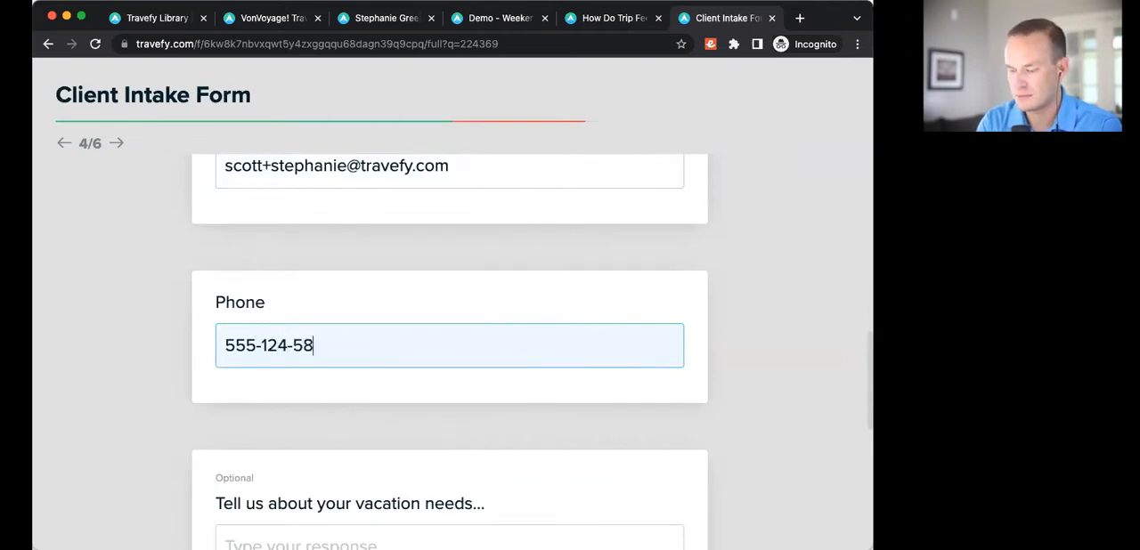
{"action": "type", "text": "66"}
Step: Answer the vacation needs question with "We want to do a family vacation."
{"action": "scroll", "coordinate": [264, 392], "scroll_direction": "down", "scroll_amount": 2}
{"action": "left_click", "coordinate": [262, 415]}
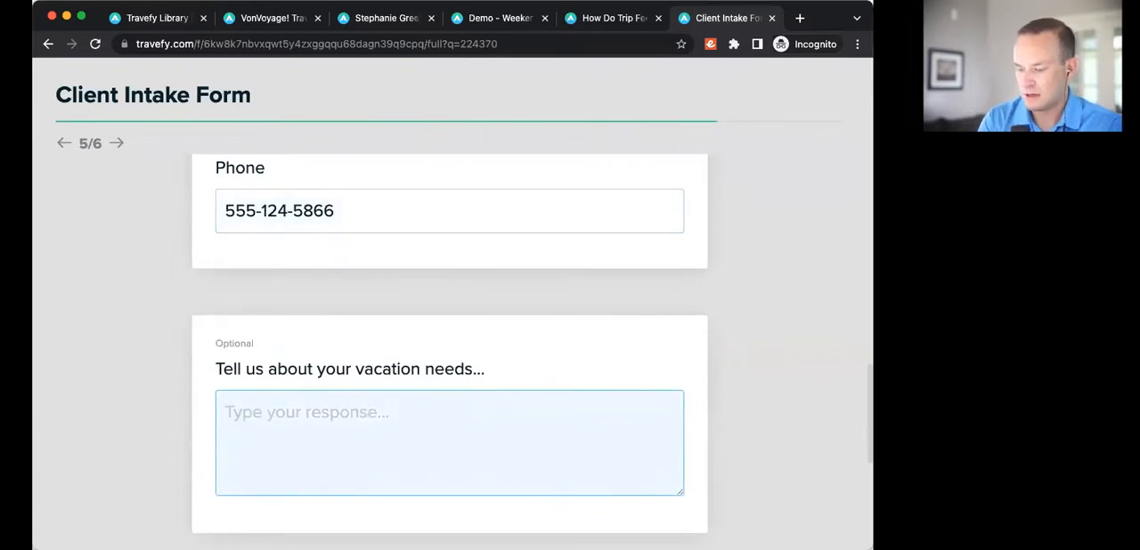
{"action": "type", "text": "We want to do a "}
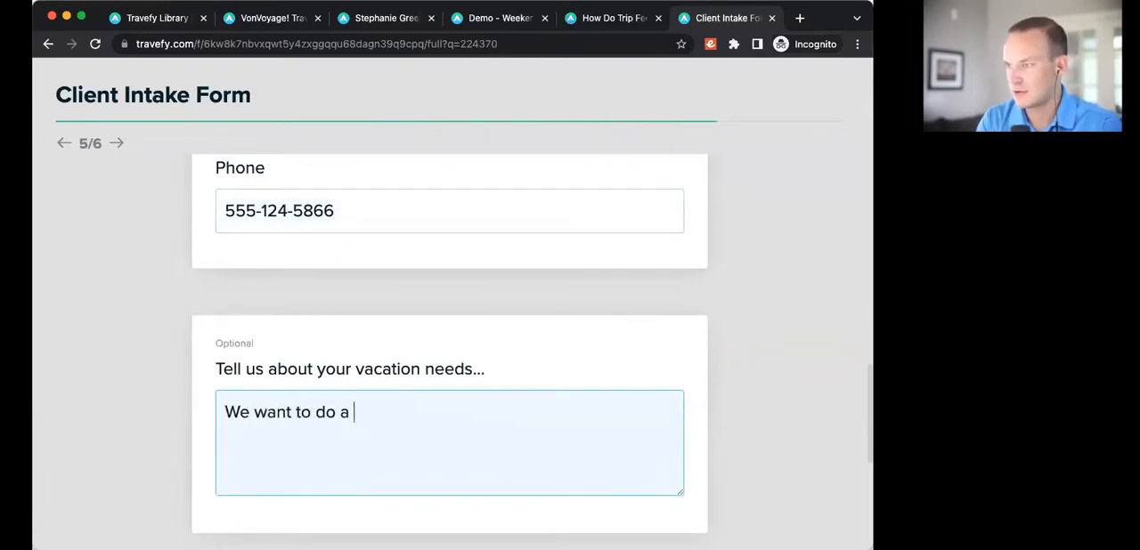
{"action": "type", "text": "family vacation v. Bru"}
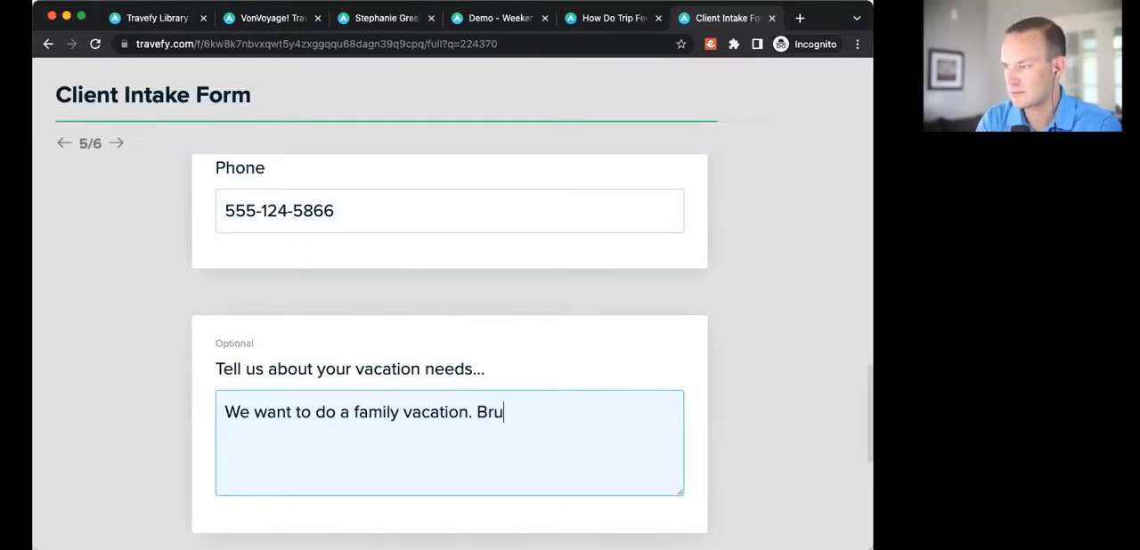
{"action": "key", "text": "BackSpace"}
{"action": "key", "text": "BackSpace"}
{"action": "key", "text": "Return"}
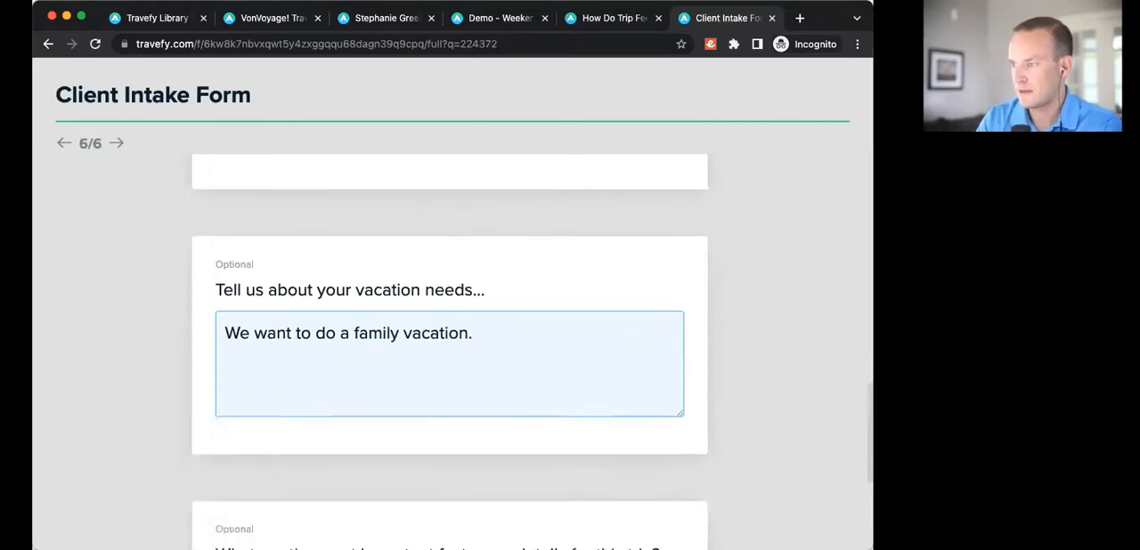
Step: Answer the most important factors question with "Budget is important to us." and submit the form responses
{"action": "type", "text": "Budget is "}
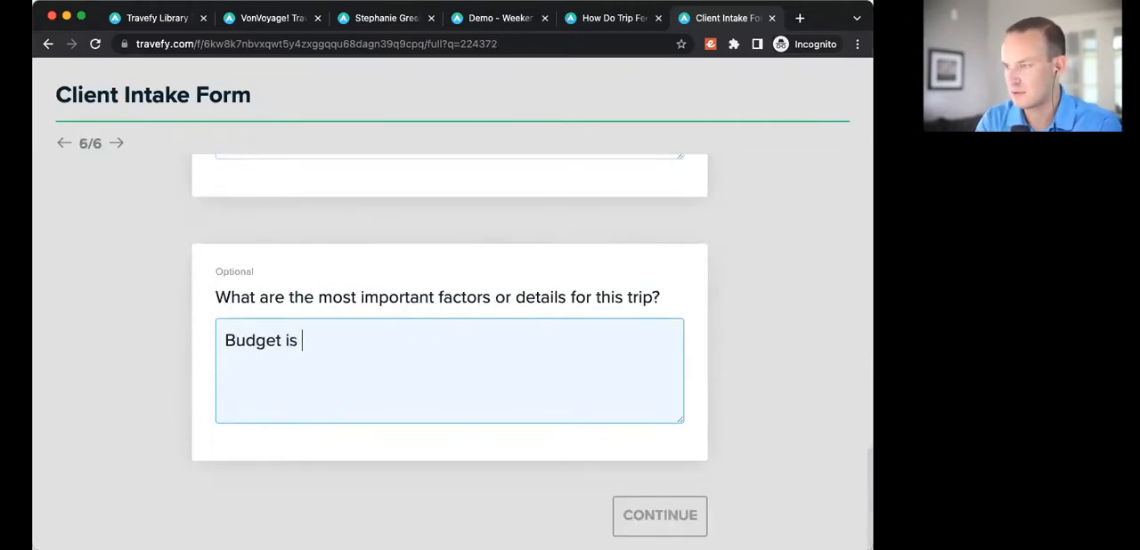
{"action": "type", "text": "important to us."}
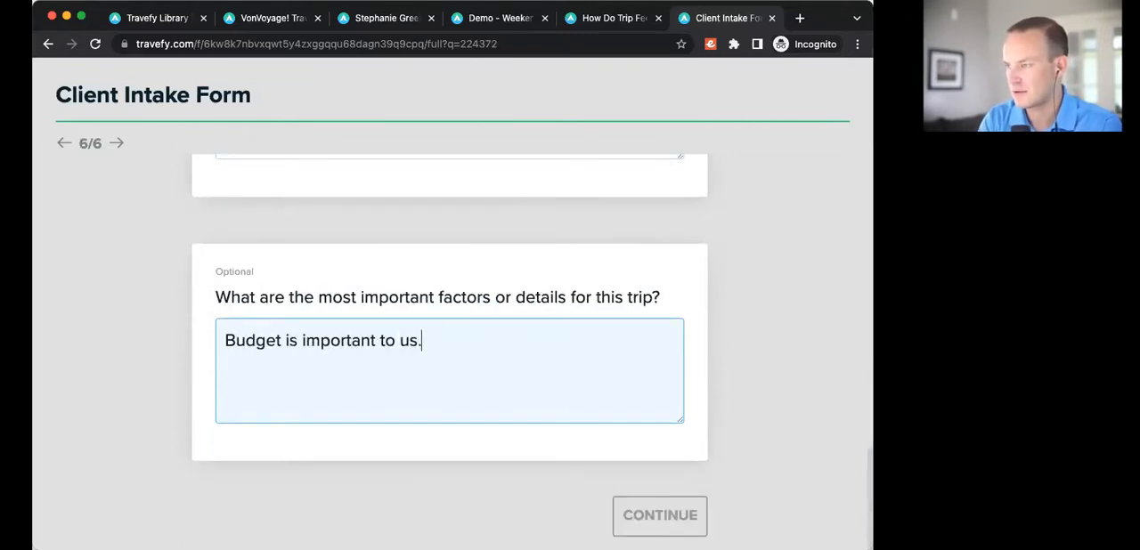
{"action": "left_click", "coordinate": [662, 519]}
{"action": "scroll", "coordinate": [389, 290], "scroll_direction": "down", "scroll_amount": 2}
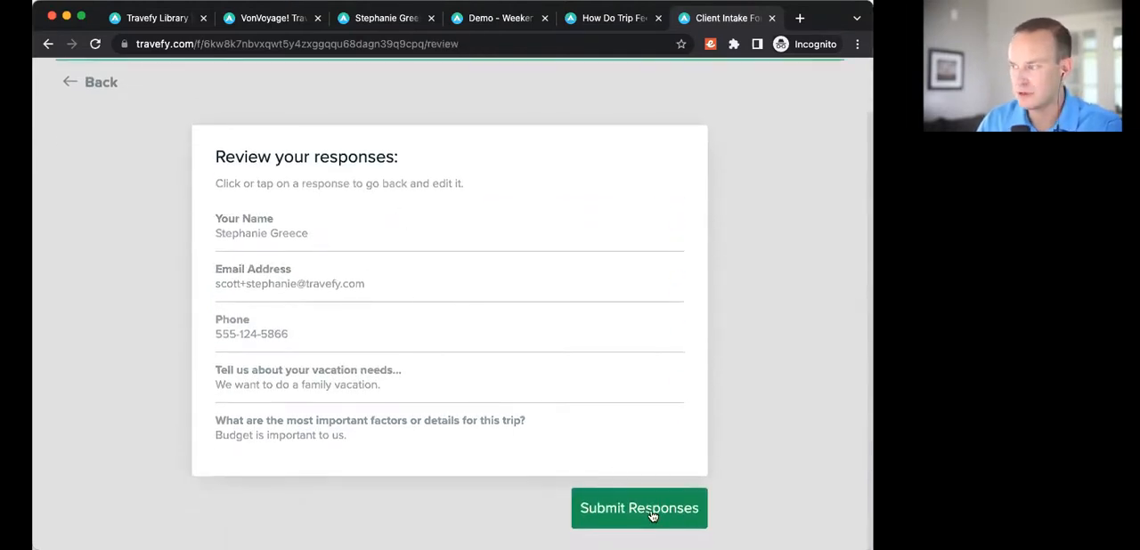
{"action": "left_click", "coordinate": [652, 515]}
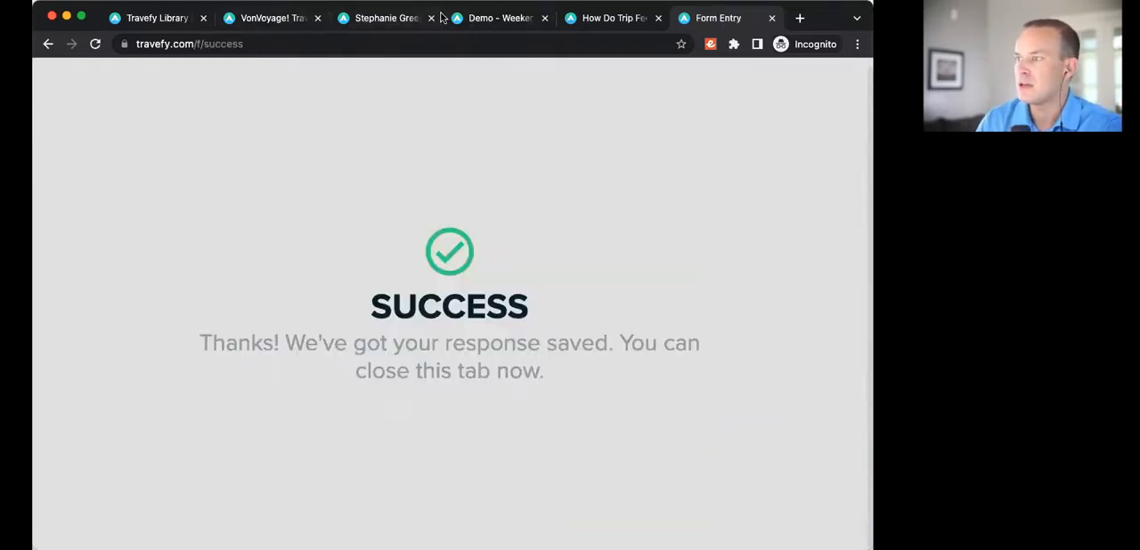
Step: Review the submitted Client Intake Form responses on the contact's record and return to the contact's list of forms
{"action": "left_click", "coordinate": [388, 18]}
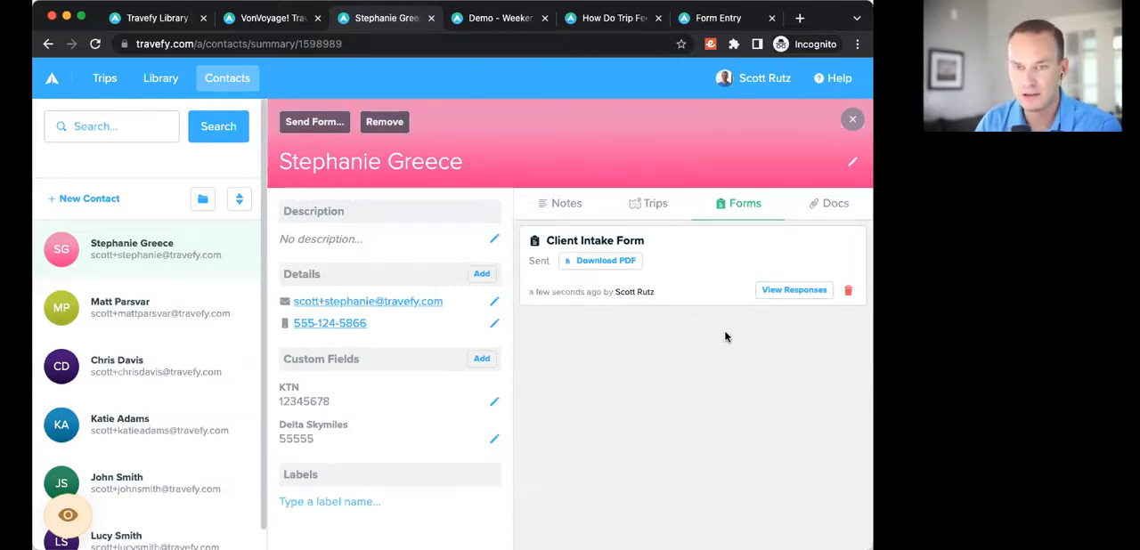
{"action": "left_click", "coordinate": [786, 296]}
{"action": "left_click_drag", "start_coordinate": [528, 285], "coordinate": [675, 451]}
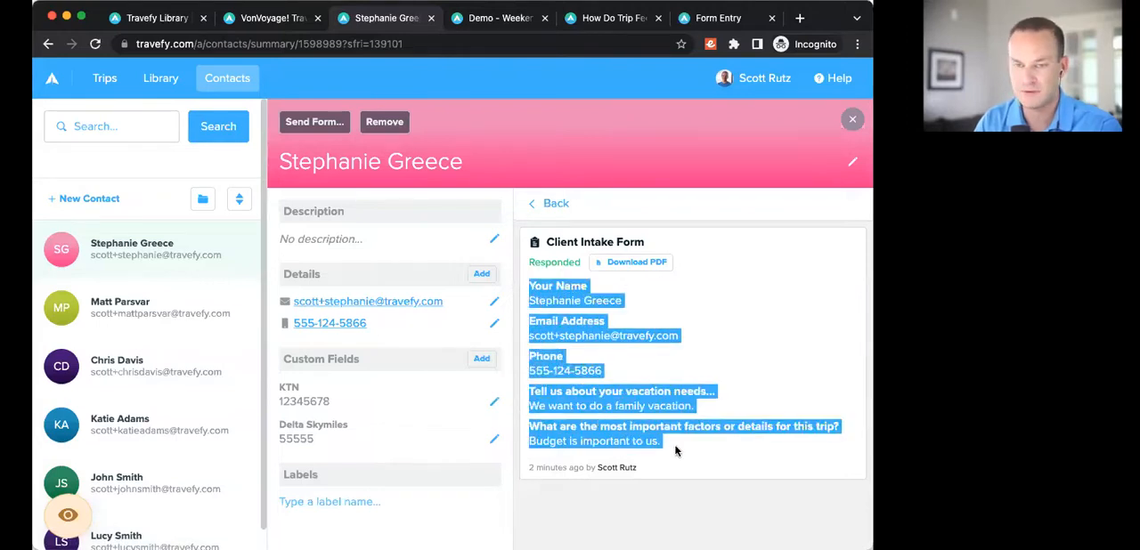
{"action": "left_click", "coordinate": [675, 452]}
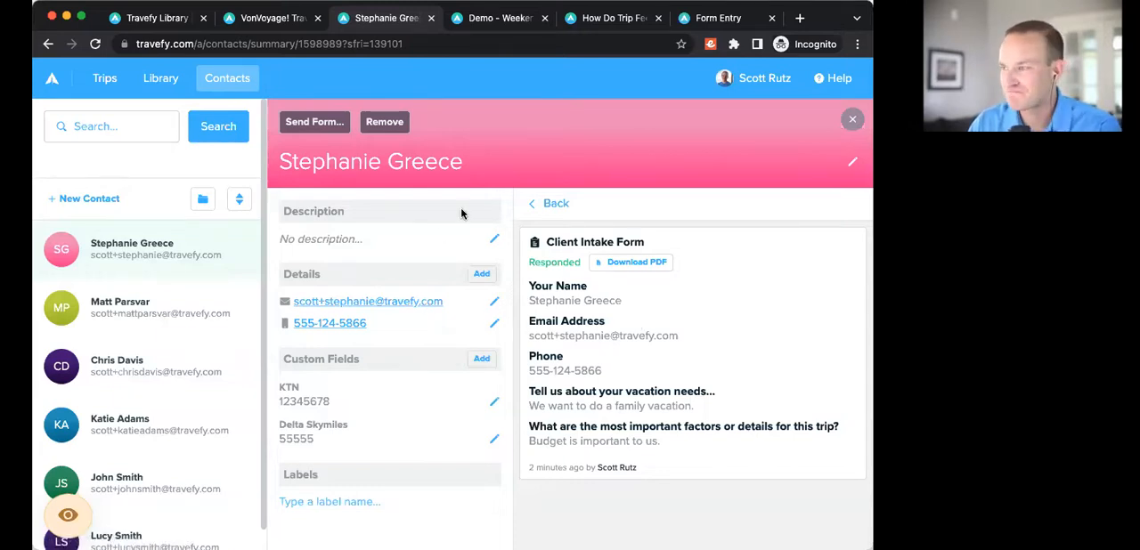
{"action": "left_click", "coordinate": [547, 204]}
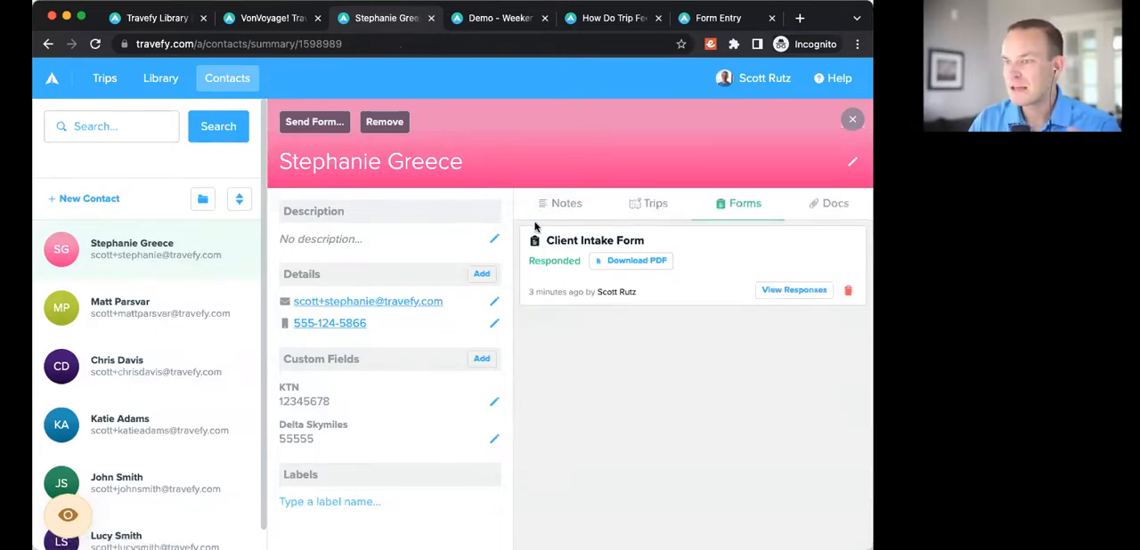
{"action": "left_click", "coordinate": [27, 317]}
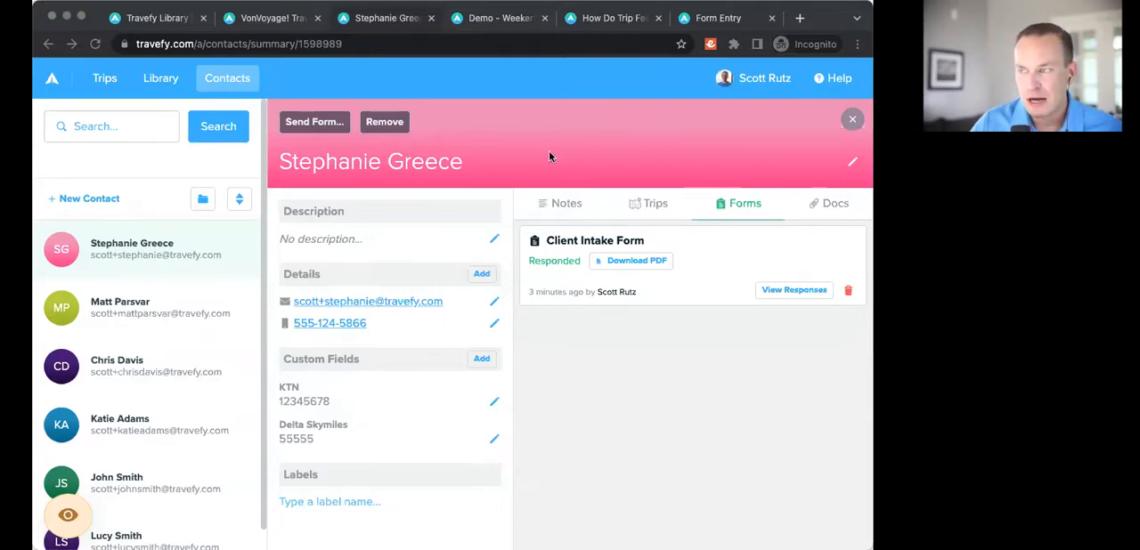
{"action": "left_click", "coordinate": [584, 151]}
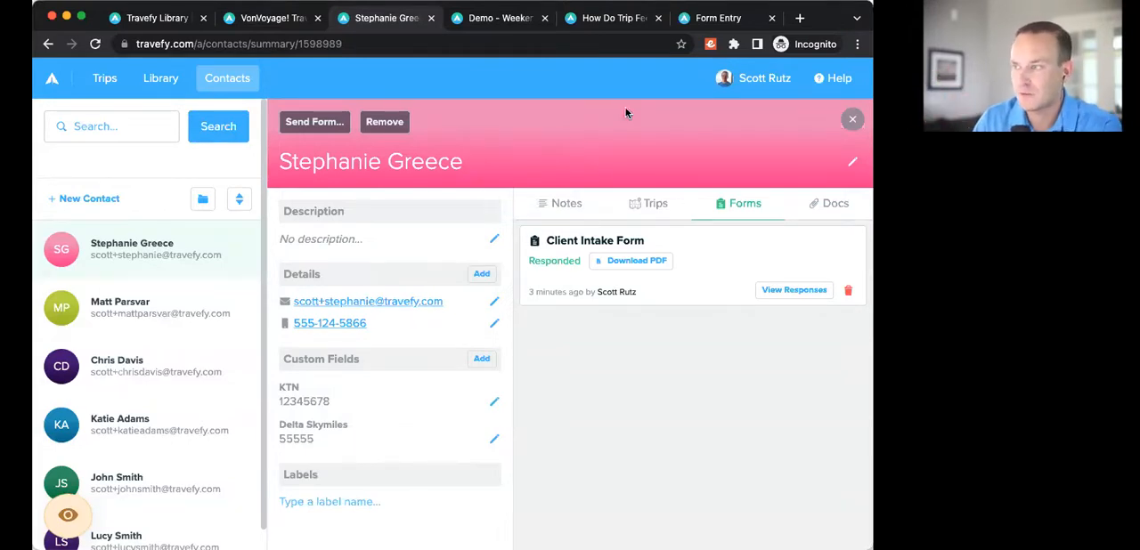
Step: Check the additional options, including spreadsheet export, for the Client Intake Form in the library and close the form
{"action": "left_click", "coordinate": [163, 82]}
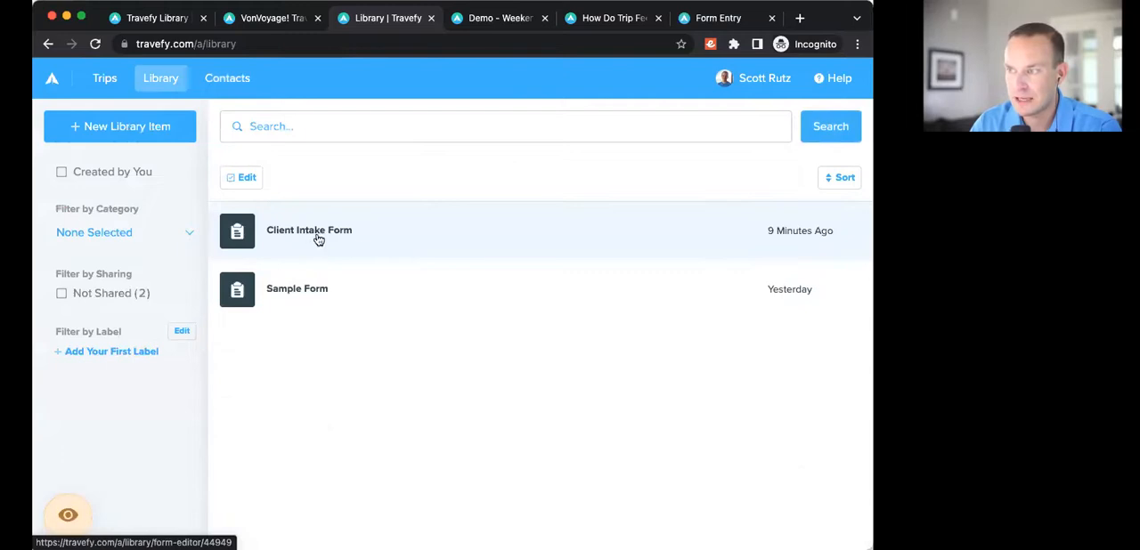
{"action": "left_click", "coordinate": [347, 233]}
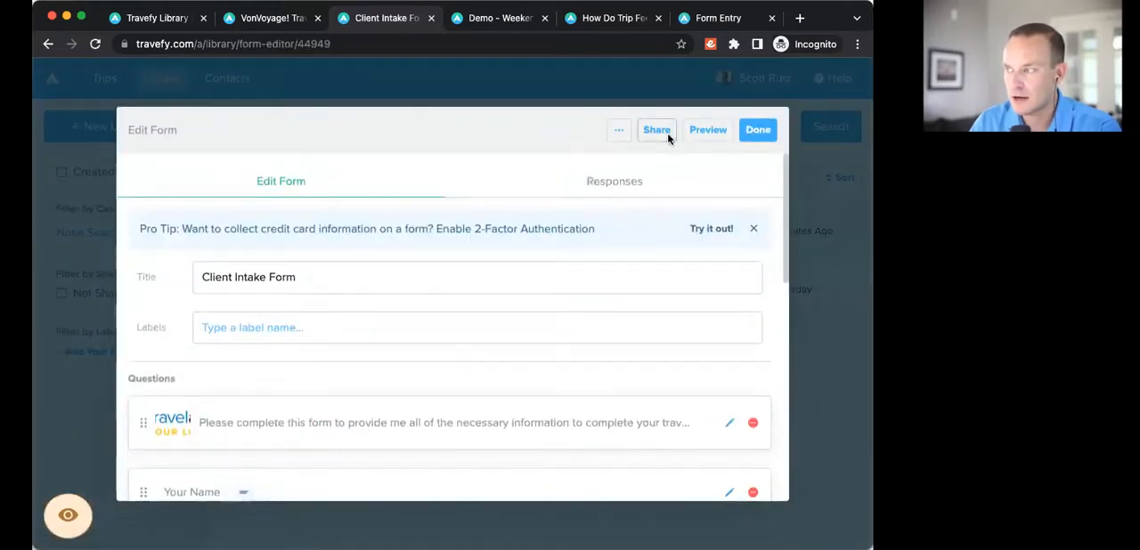
{"action": "left_click", "coordinate": [619, 132]}
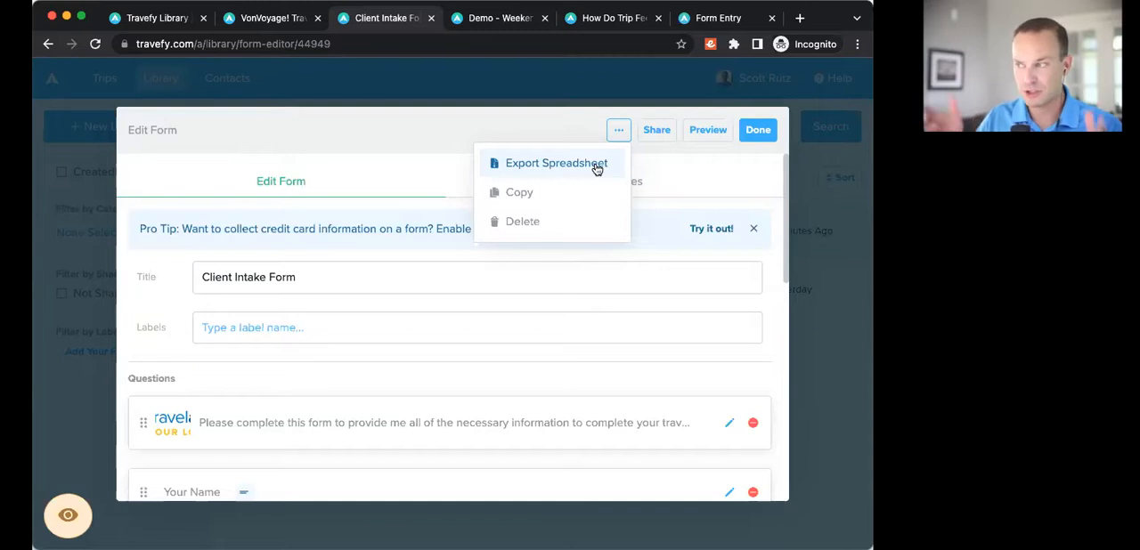
{"action": "left_click", "coordinate": [771, 100]}
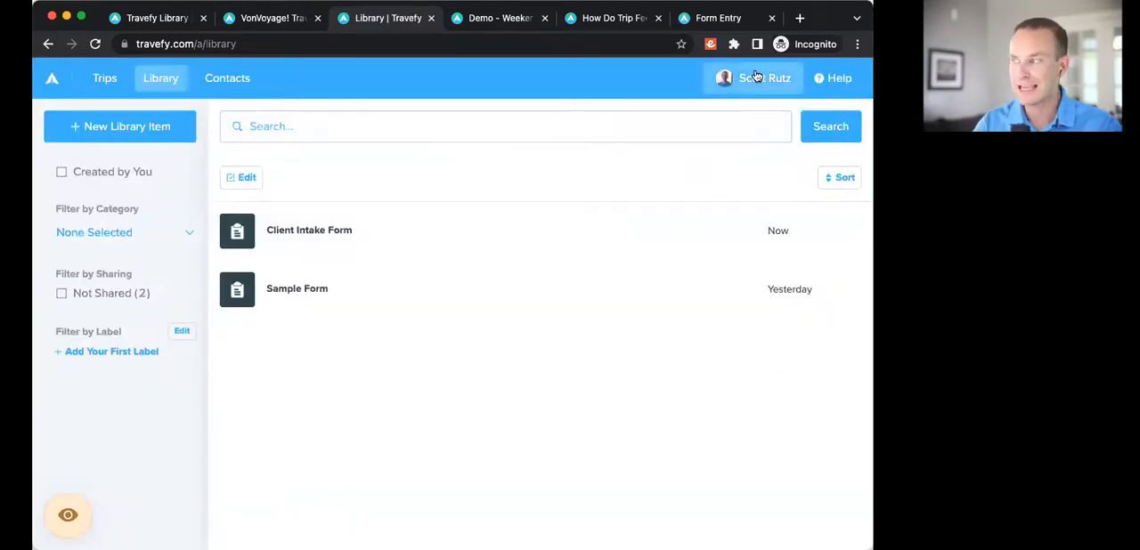
Step: Go to the data section of the account settings to view the contact export option
{"action": "left_click", "coordinate": [755, 77]}
{"action": "left_click", "coordinate": [736, 172]}
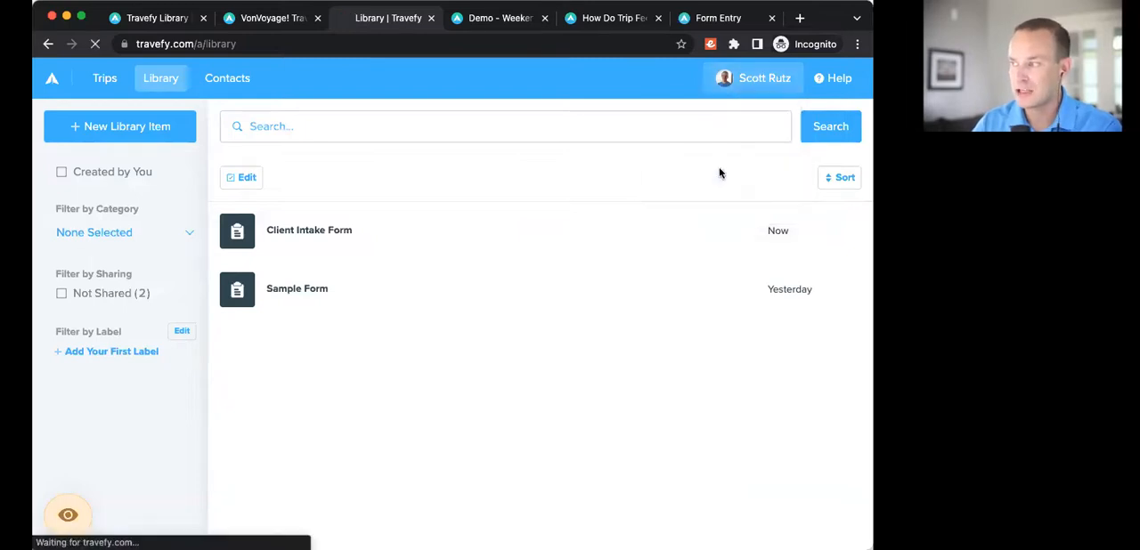
{"action": "left_click", "coordinate": [98, 214]}
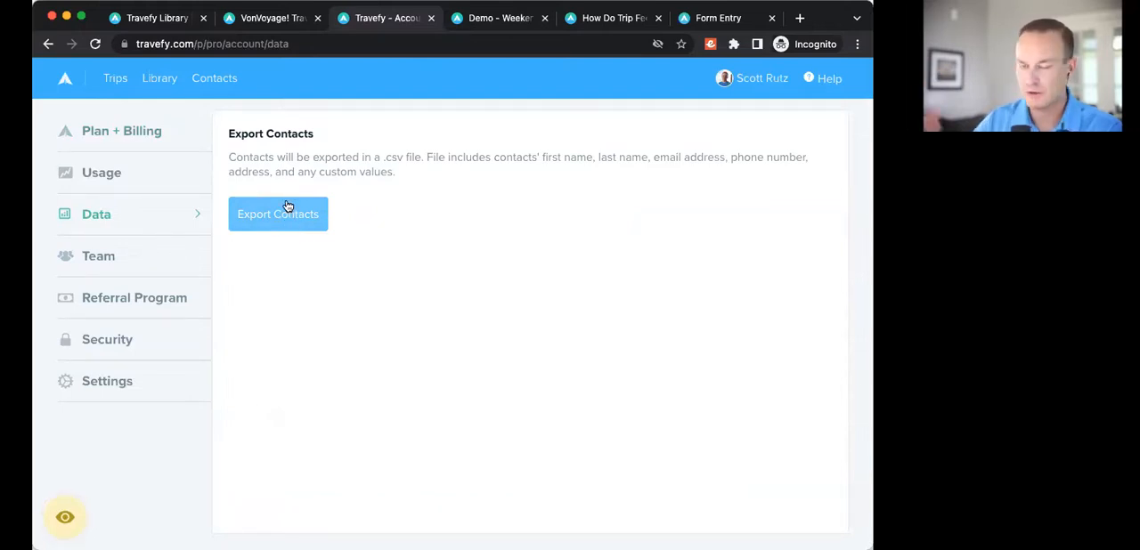
Step: Open the account settings from the profile options, and return to the contacts list to view the most recently updated contact's record
{"action": "left_click", "coordinate": [728, 80]}
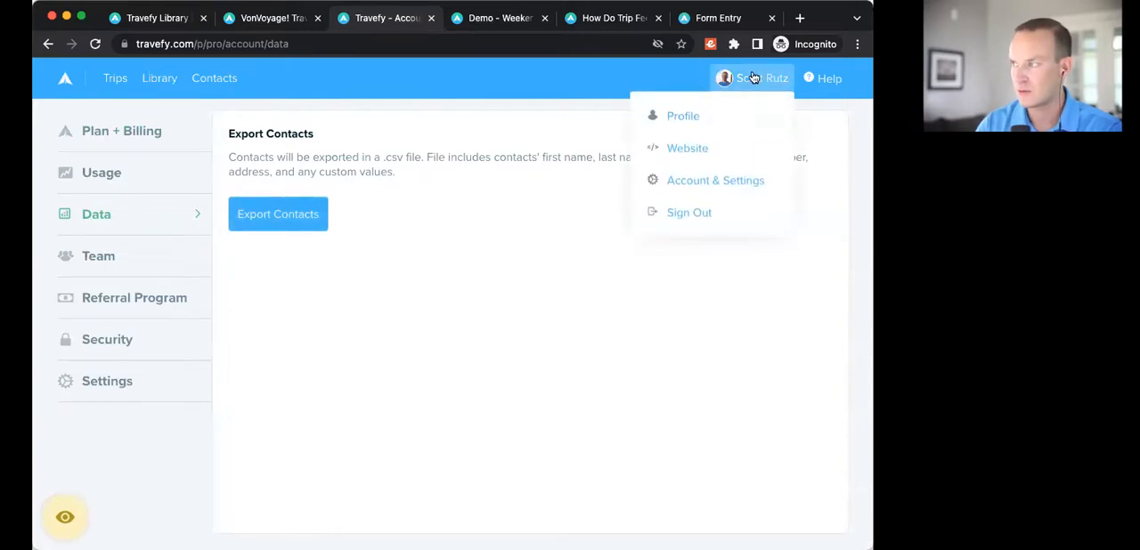
{"action": "left_click", "coordinate": [722, 178]}
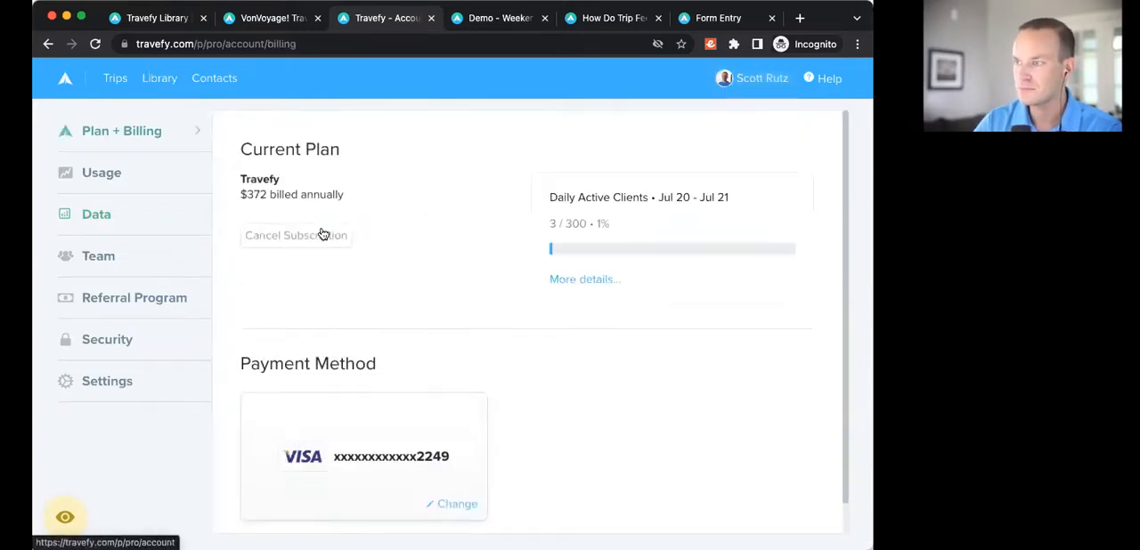
{"action": "left_click", "coordinate": [208, 80]}
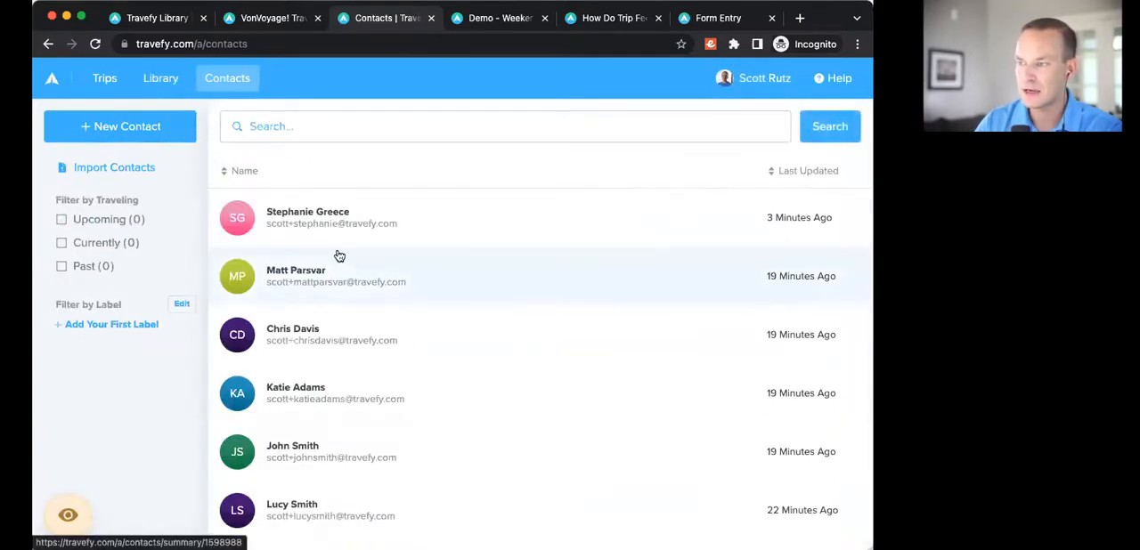
{"action": "left_click", "coordinate": [305, 214]}
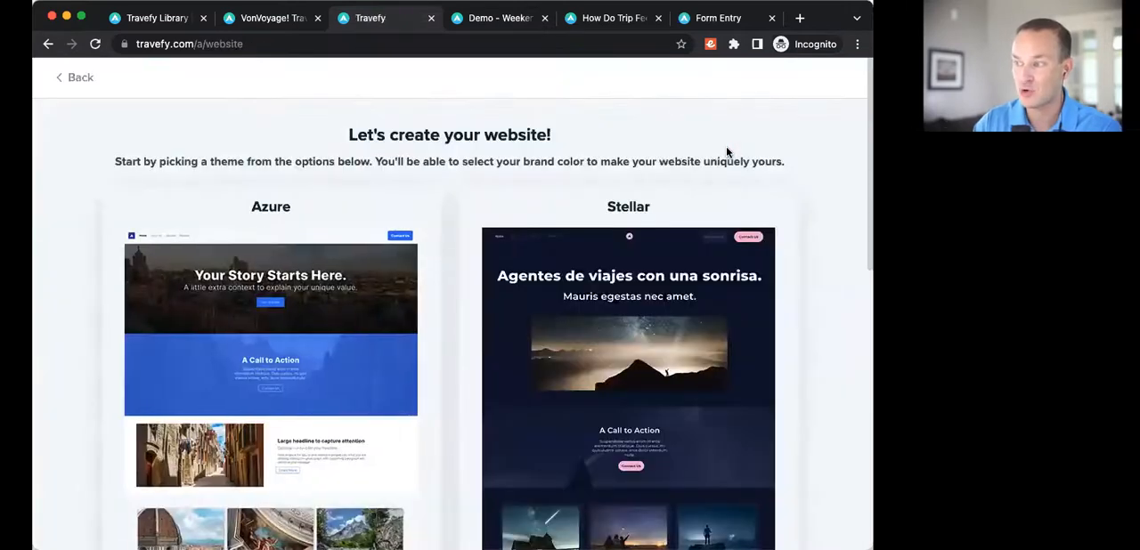
Step: Browse the website themes and apply the Santorini theme to create a new website page
{"action": "scroll", "coordinate": [359, 440], "scroll_direction": "down", "scroll_amount": 10}
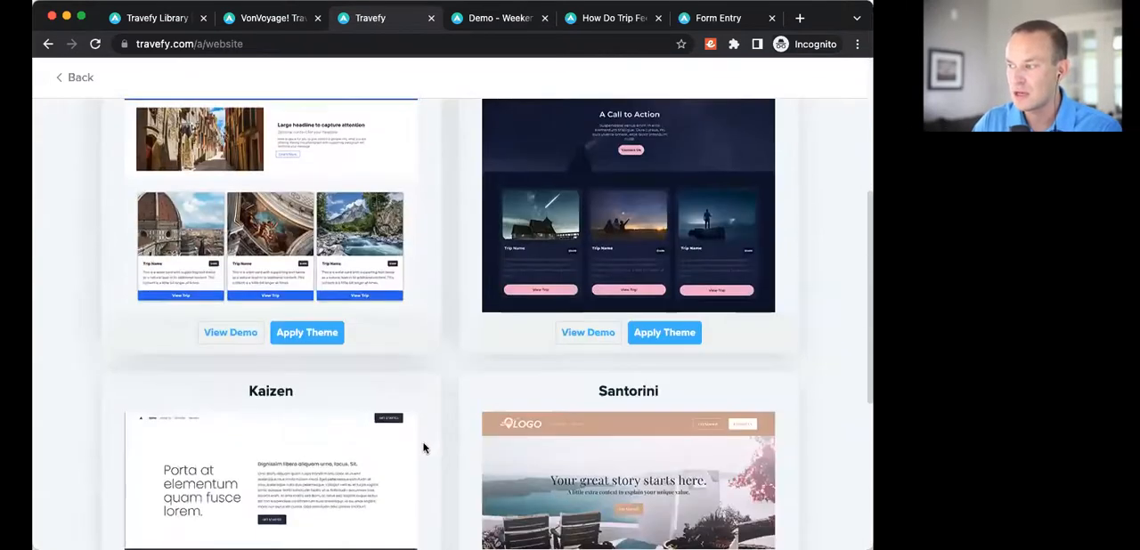
{"action": "scroll", "coordinate": [644, 287], "scroll_direction": "down", "scroll_amount": 2}
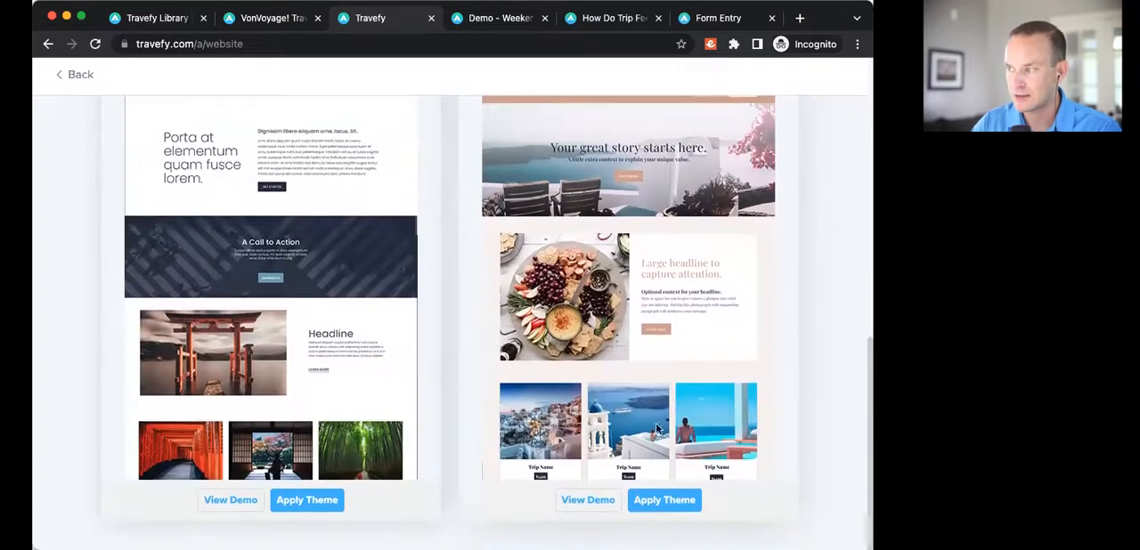
{"action": "left_click", "coordinate": [652, 504]}
{"action": "left_click", "coordinate": [849, 506]}
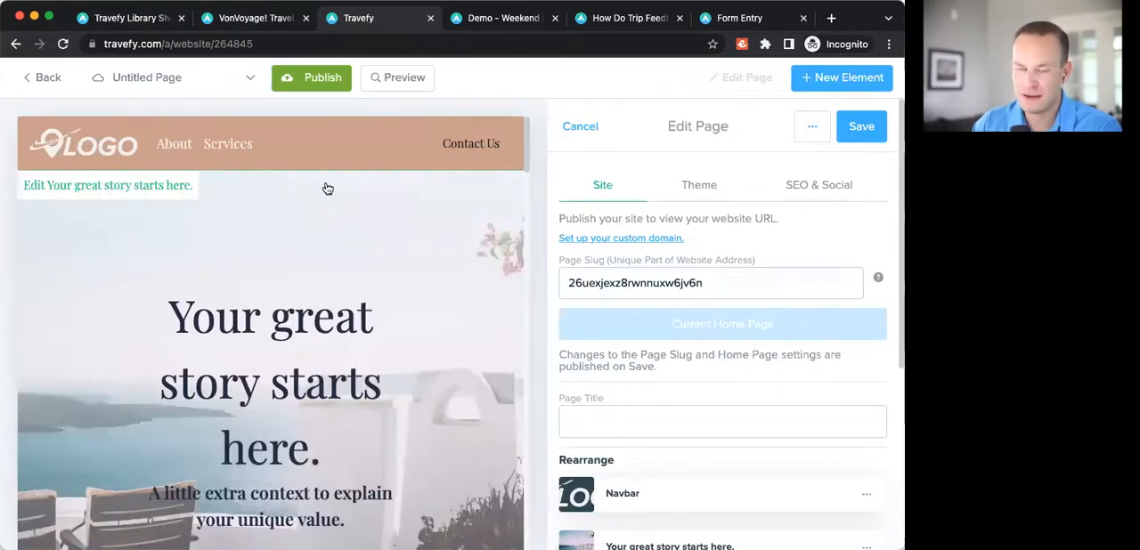
Step: Set the button type of the navbar's Contact Us item to Form
{"action": "left_click", "coordinate": [473, 153]}
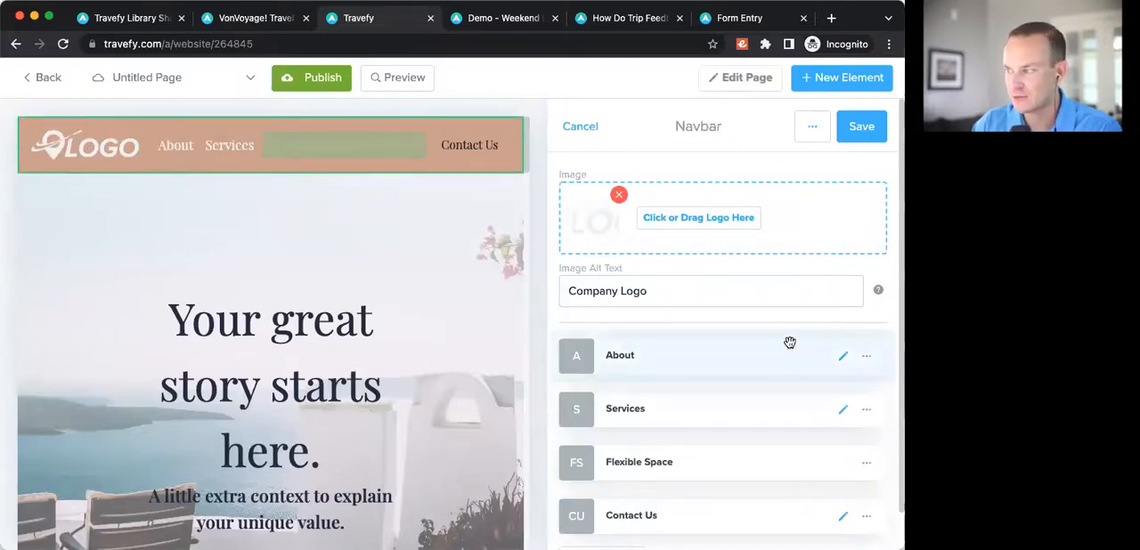
{"action": "scroll", "coordinate": [785, 347], "scroll_direction": "down", "scroll_amount": 2}
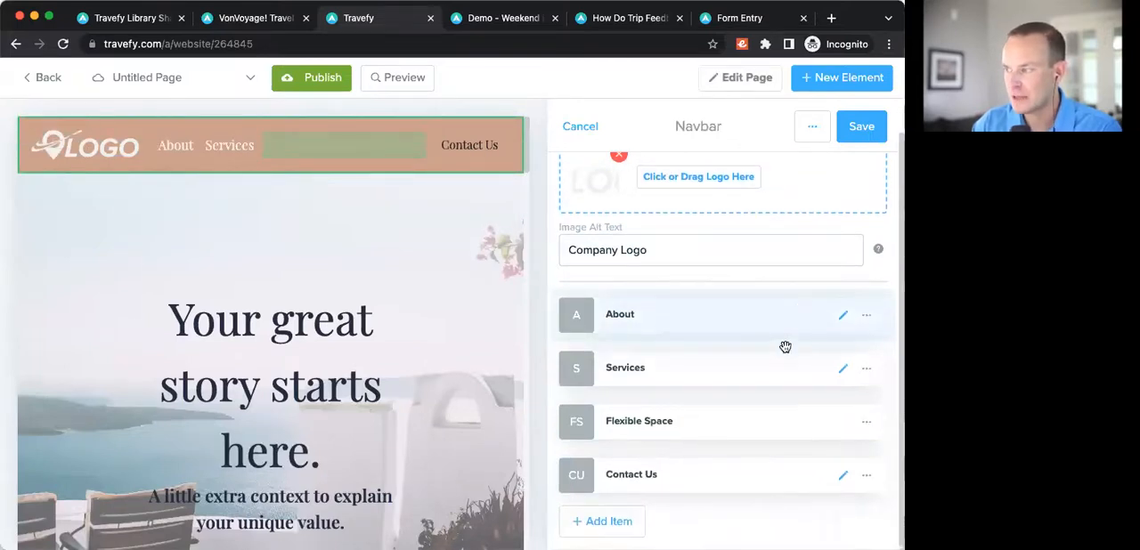
{"action": "left_click", "coordinate": [842, 477]}
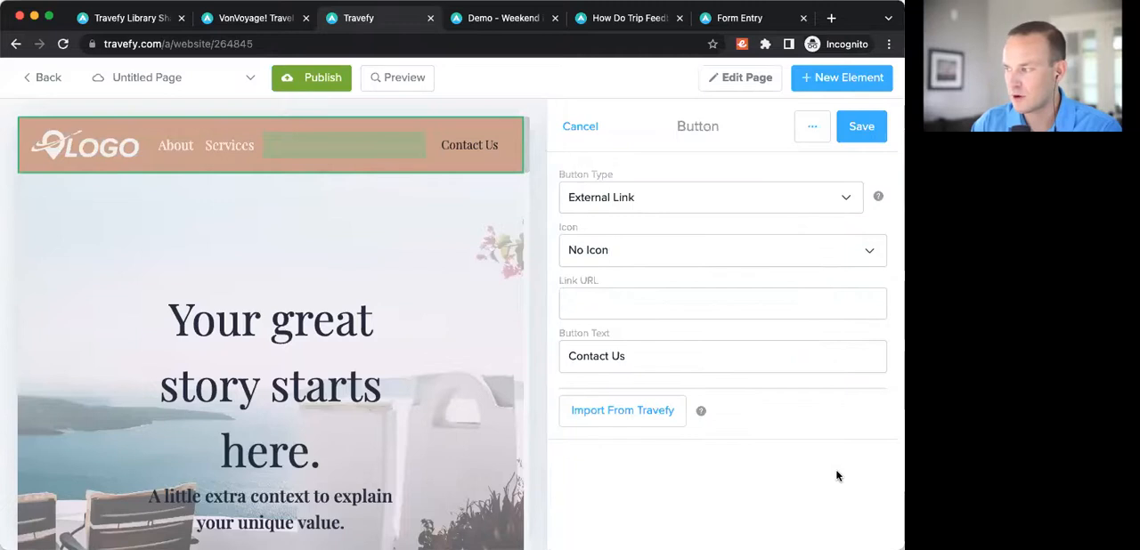
{"action": "left_click", "coordinate": [624, 203]}
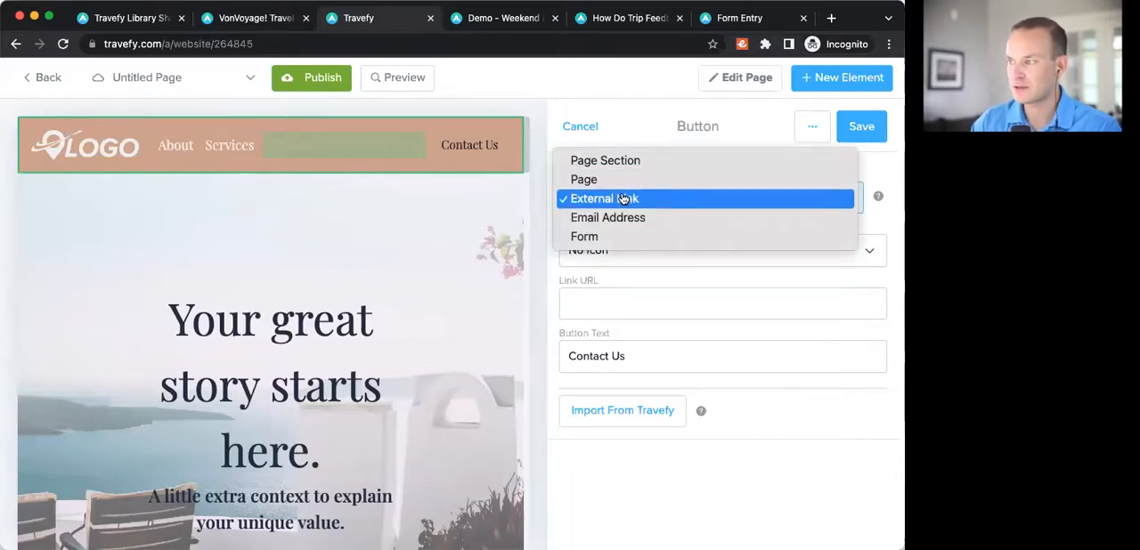
{"action": "left_click", "coordinate": [619, 238]}
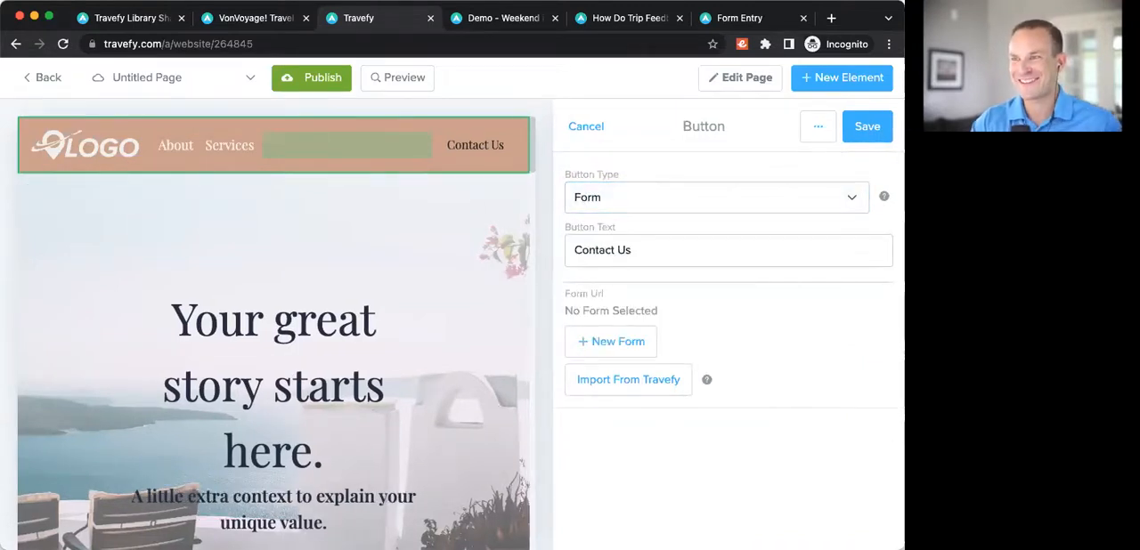
Step: Link the navbar's Contact Us button to the existing Client Intake Form, save the navbar and leave the website editor
{"action": "left_click", "coordinate": [141, 265]}
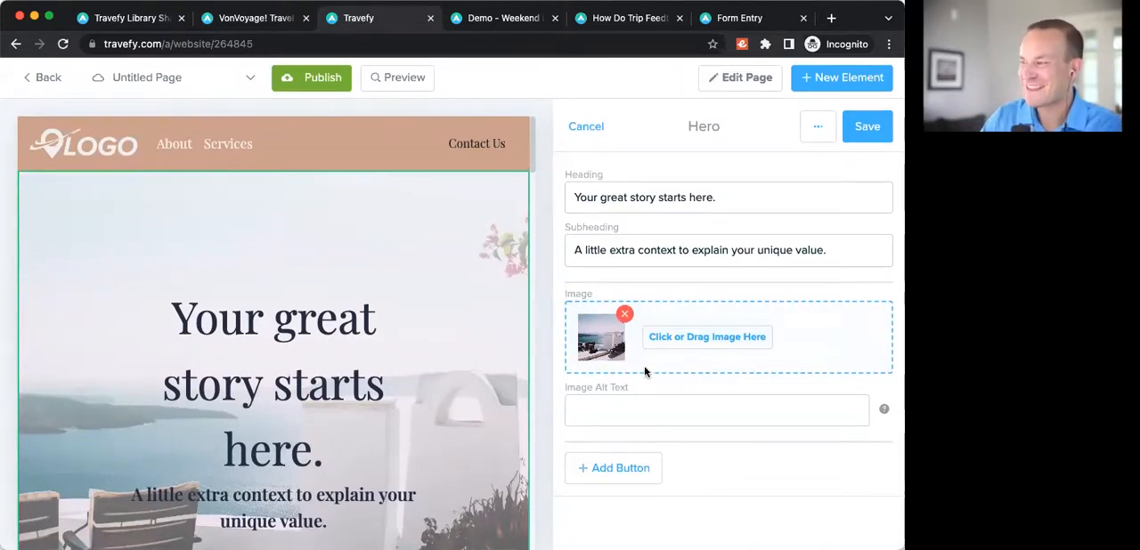
{"action": "left_click", "coordinate": [489, 142]}
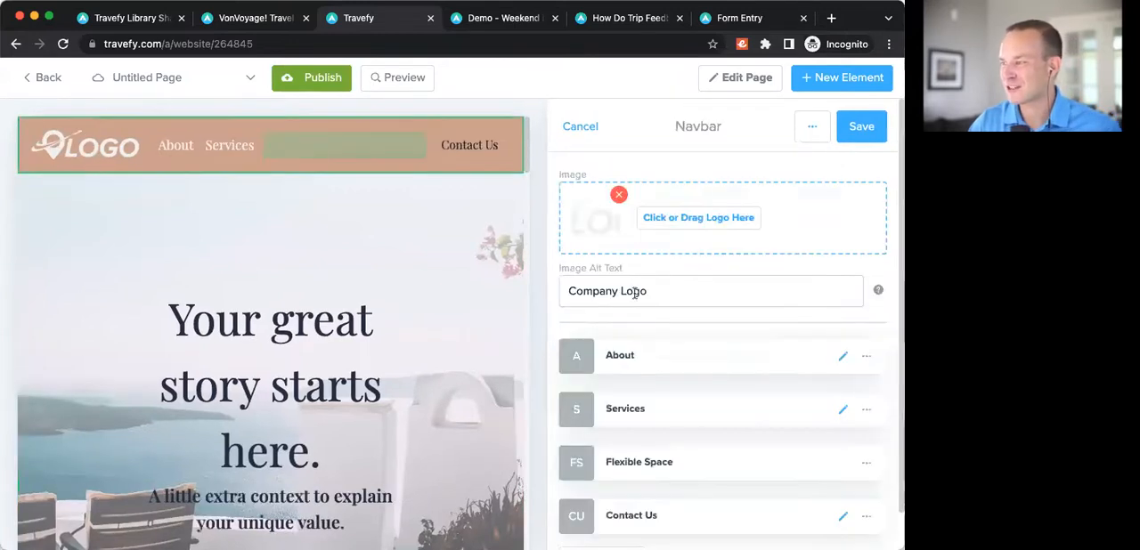
{"action": "left_click", "coordinate": [842, 519]}
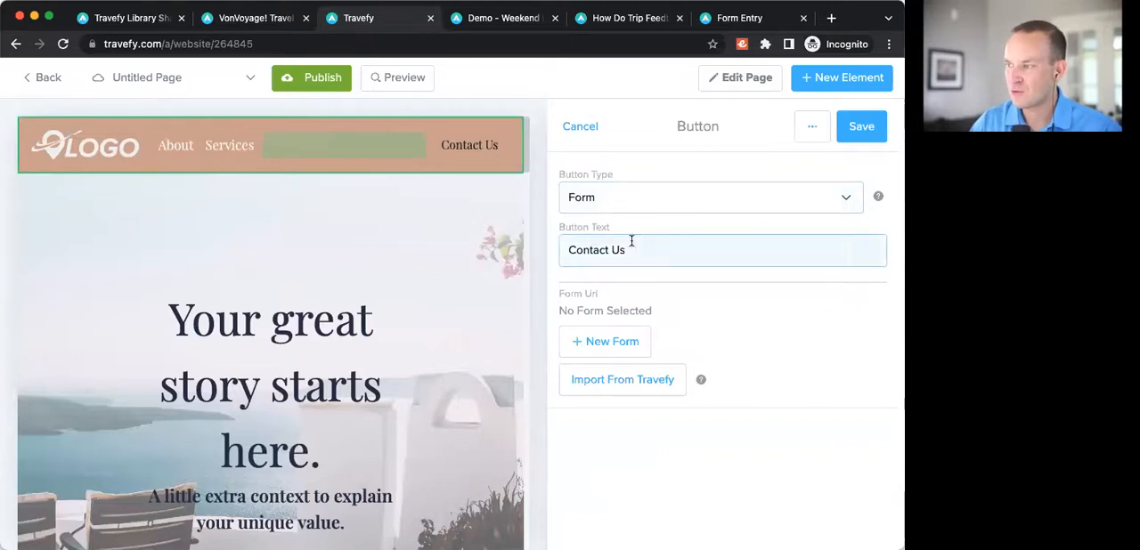
{"action": "left_click_drag", "start_coordinate": [631, 250], "coordinate": [555, 256]}
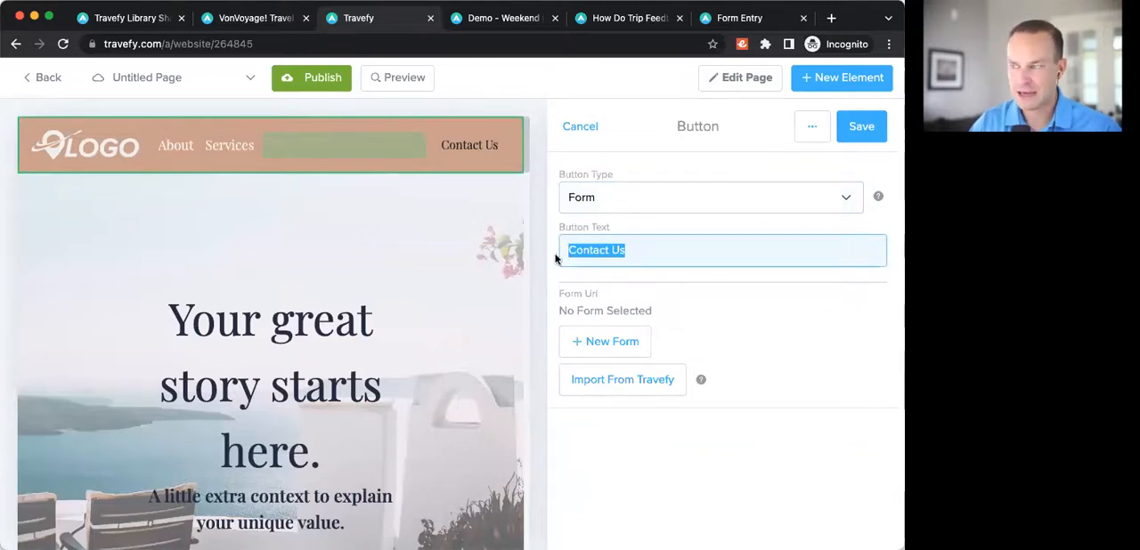
{"action": "left_click", "coordinate": [610, 388]}
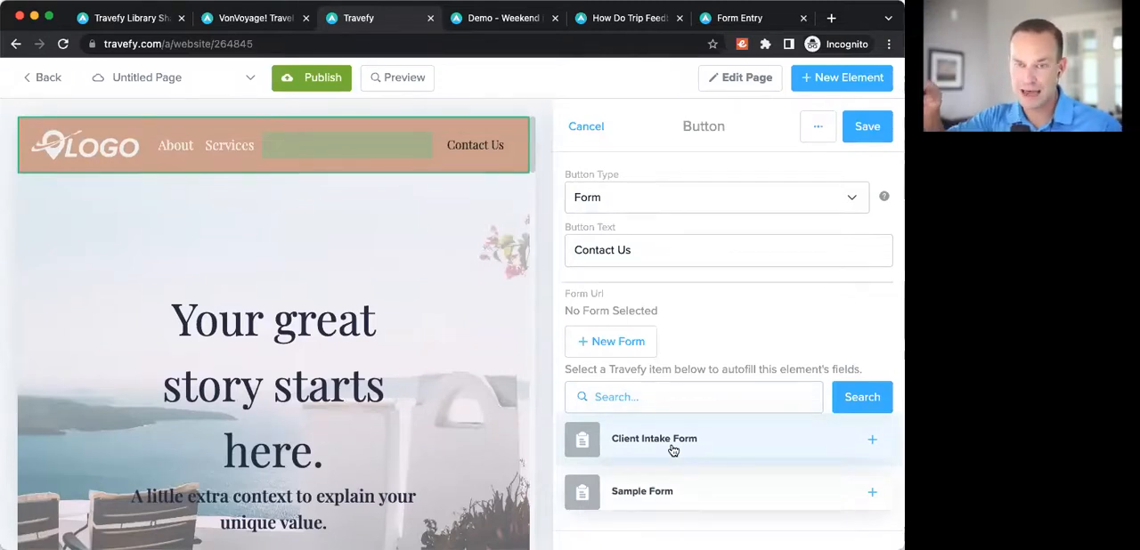
{"action": "left_click", "coordinate": [672, 449]}
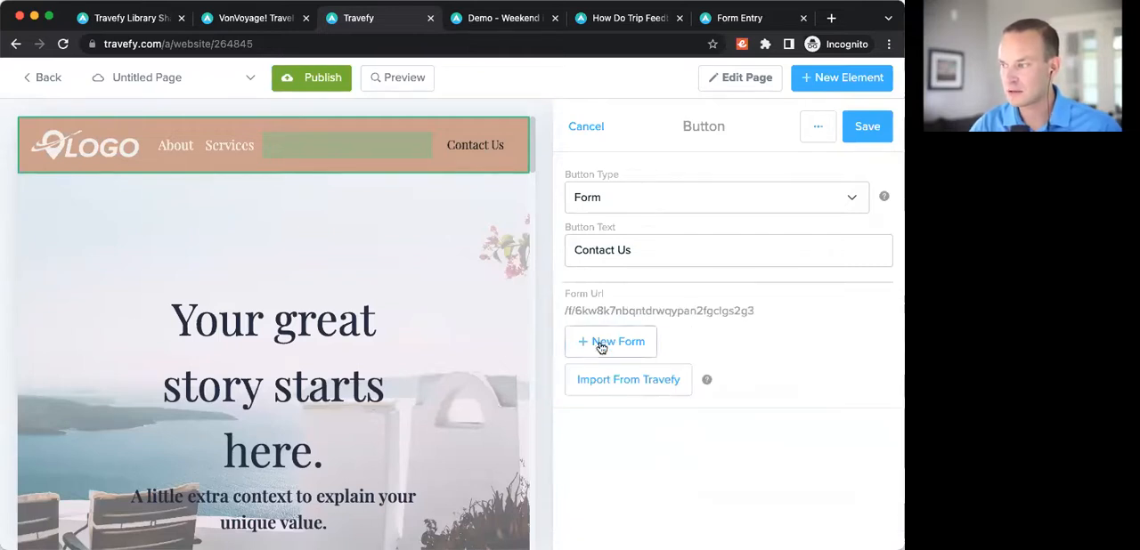
{"action": "left_click_drag", "start_coordinate": [753, 311], "coordinate": [563, 310]}
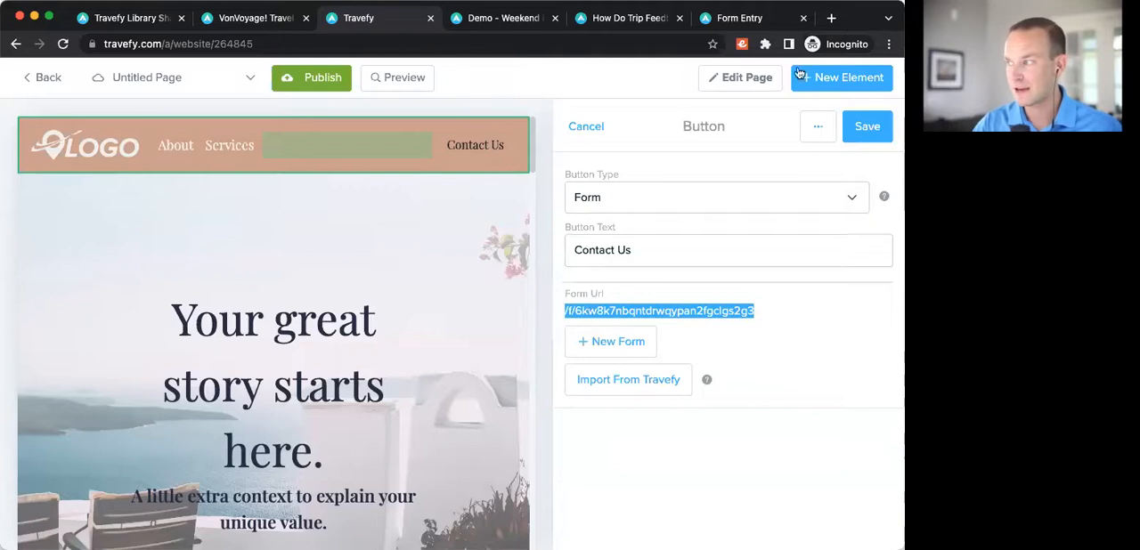
{"action": "left_click", "coordinate": [865, 126]}
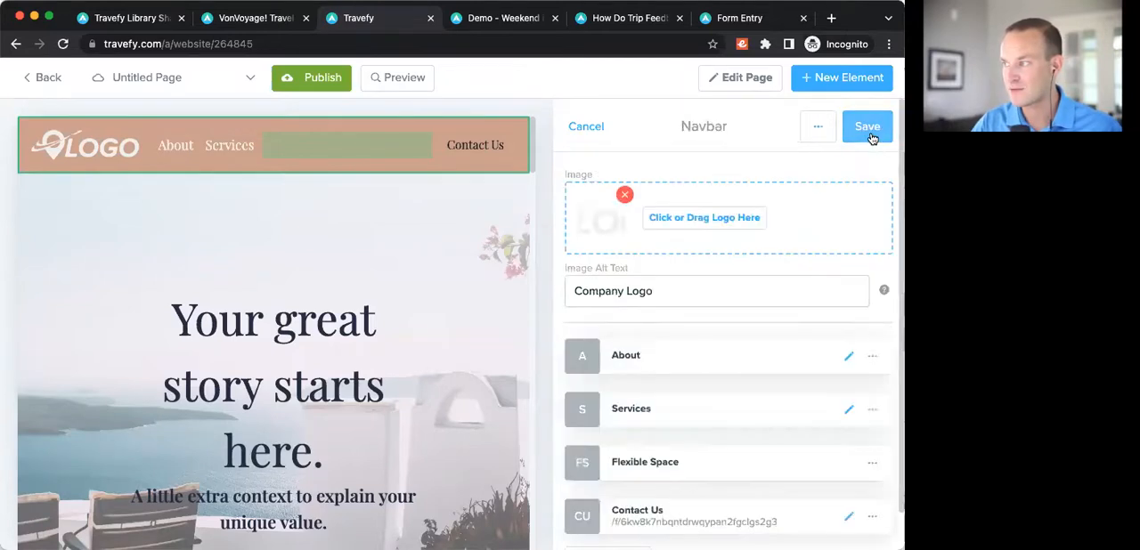
{"action": "left_click", "coordinate": [865, 129]}
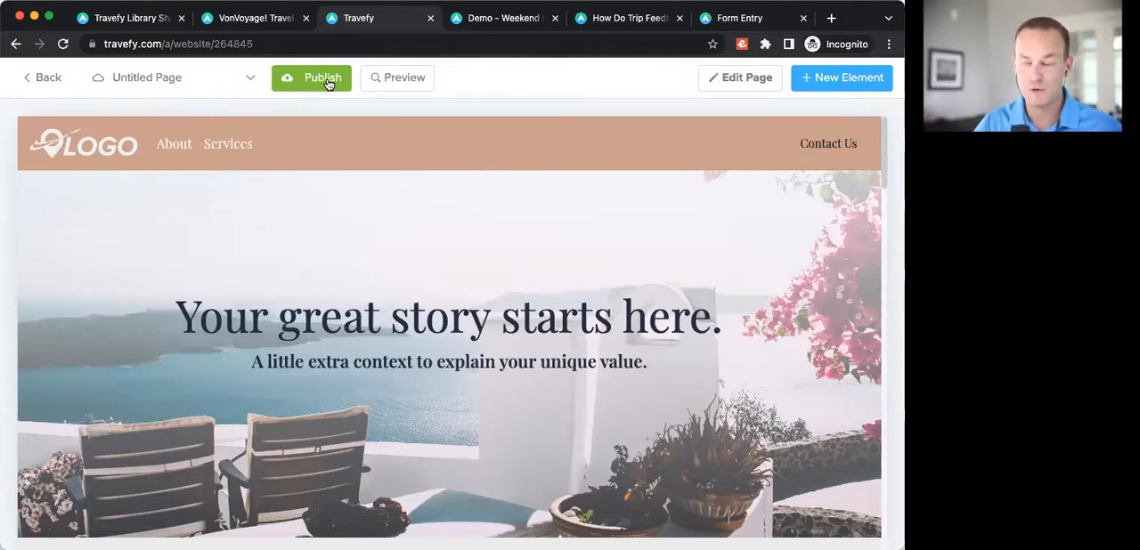
{"action": "left_click", "coordinate": [45, 78]}
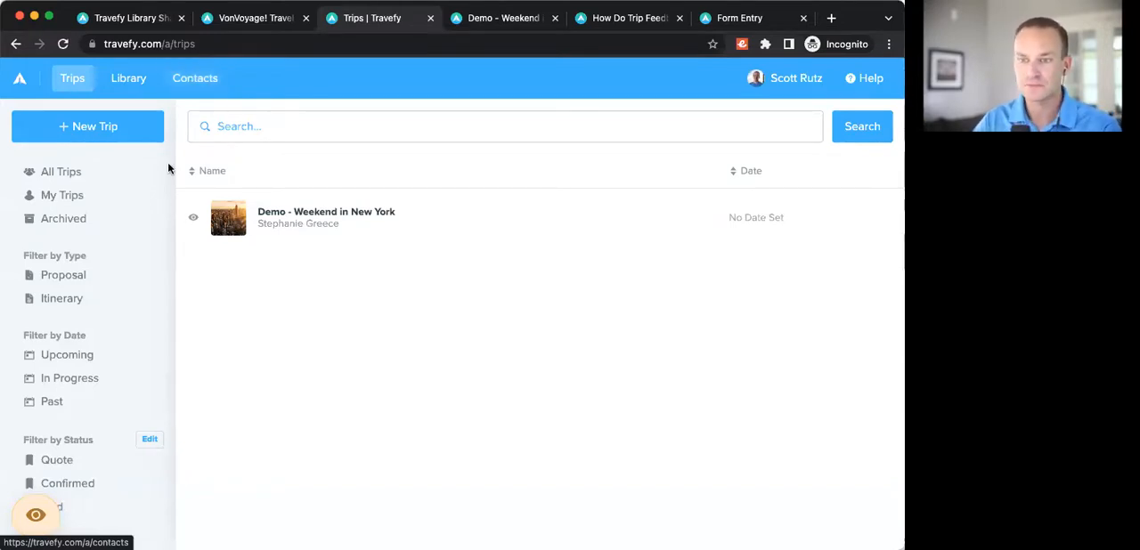
Step: Read the Trip Feedback requests help article on the client survey, additional comments and where to view results
{"action": "left_click", "coordinate": [613, 23]}
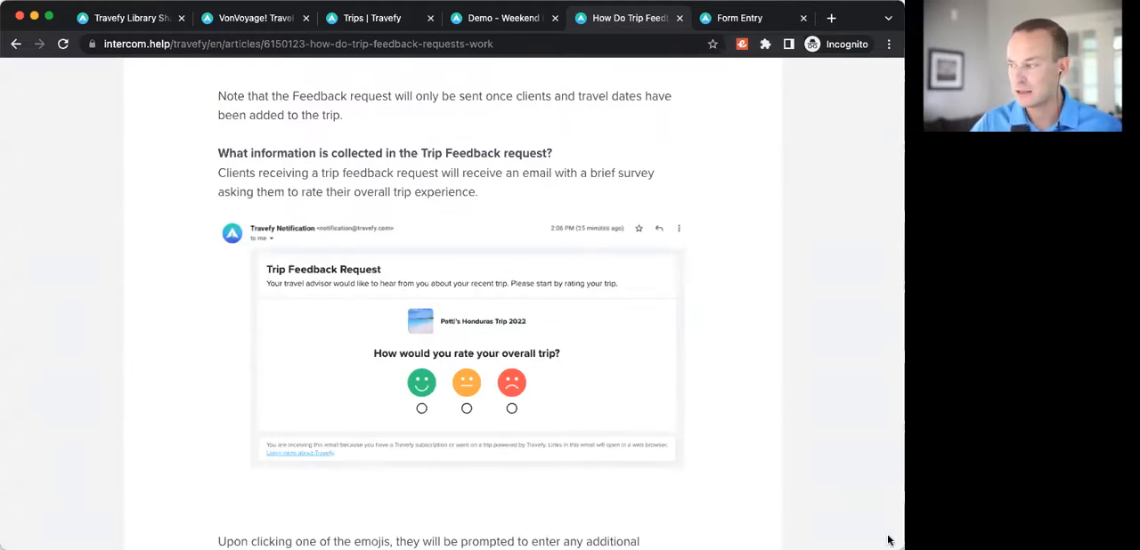
{"action": "left_click_drag", "start_coordinate": [903, 548], "coordinate": [789, 543]}
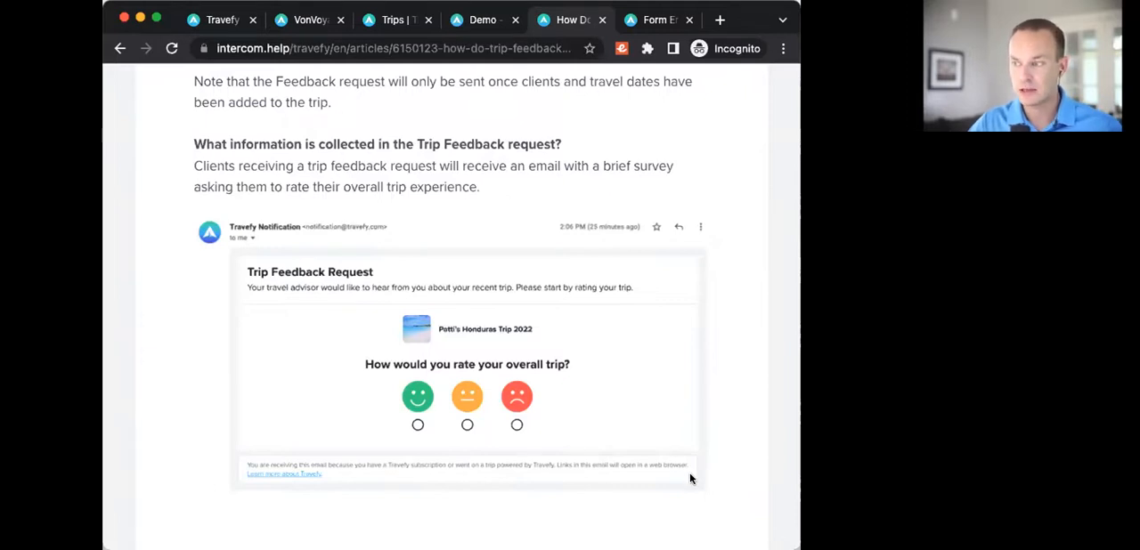
{"action": "scroll", "coordinate": [690, 480], "scroll_direction": "down", "scroll_amount": 8}
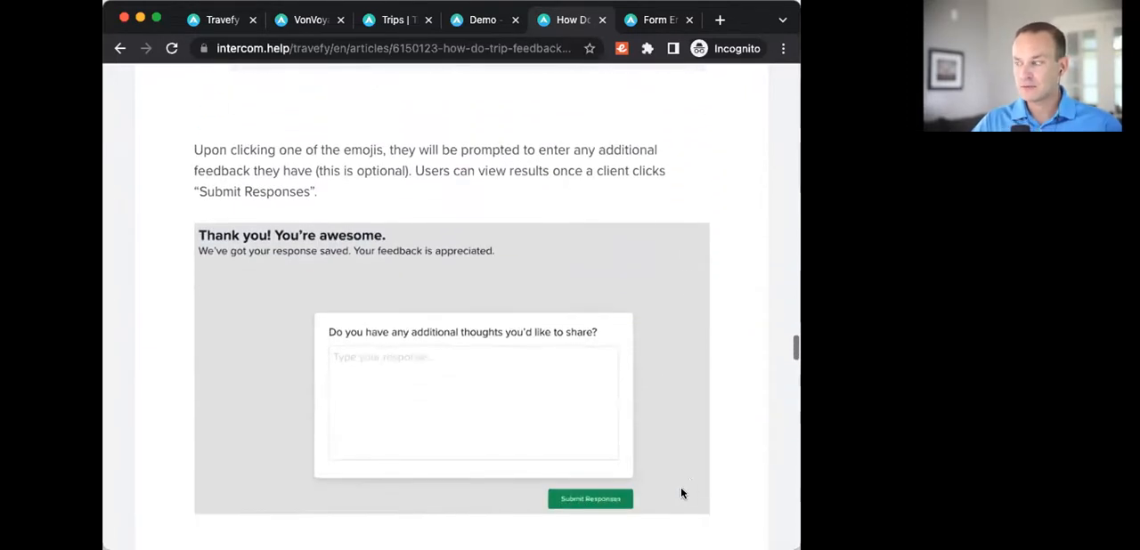
{"action": "scroll", "coordinate": [683, 472], "scroll_direction": "down", "scroll_amount": 1}
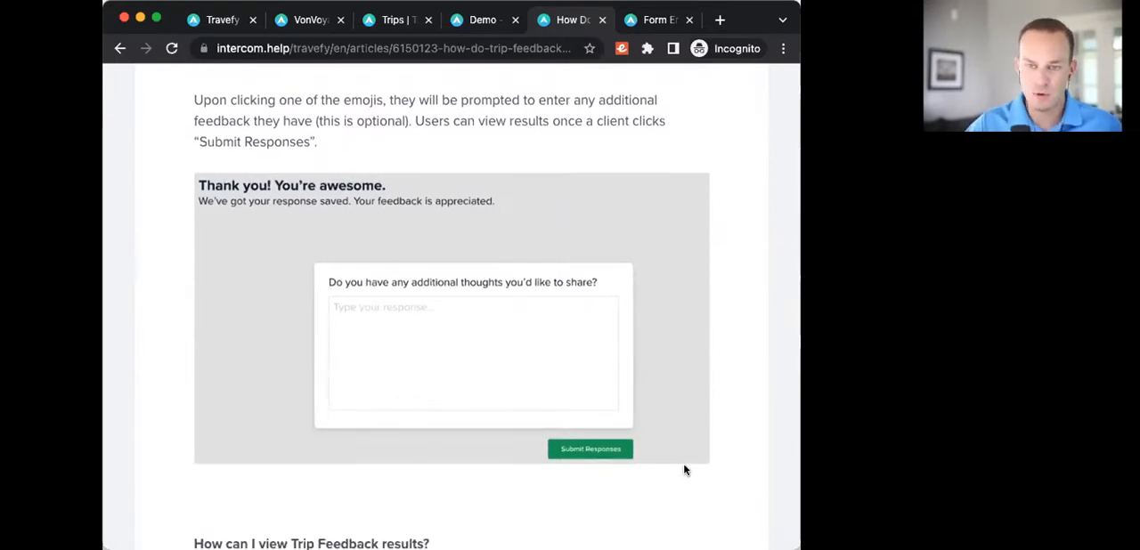
{"action": "scroll", "coordinate": [680, 481], "scroll_direction": "down", "scroll_amount": 1}
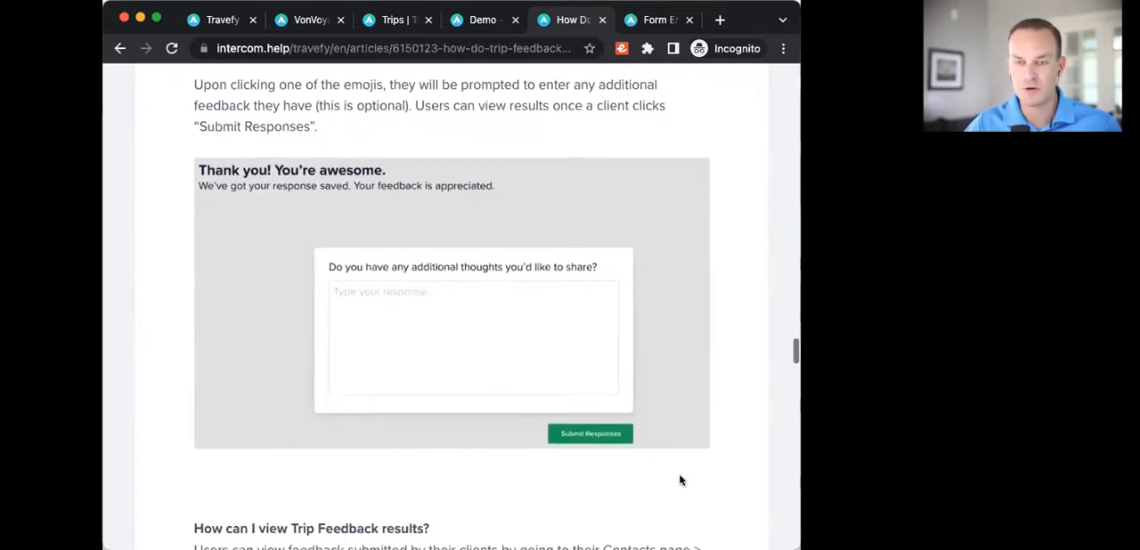
{"action": "scroll", "coordinate": [679, 481], "scroll_direction": "down", "scroll_amount": 5}
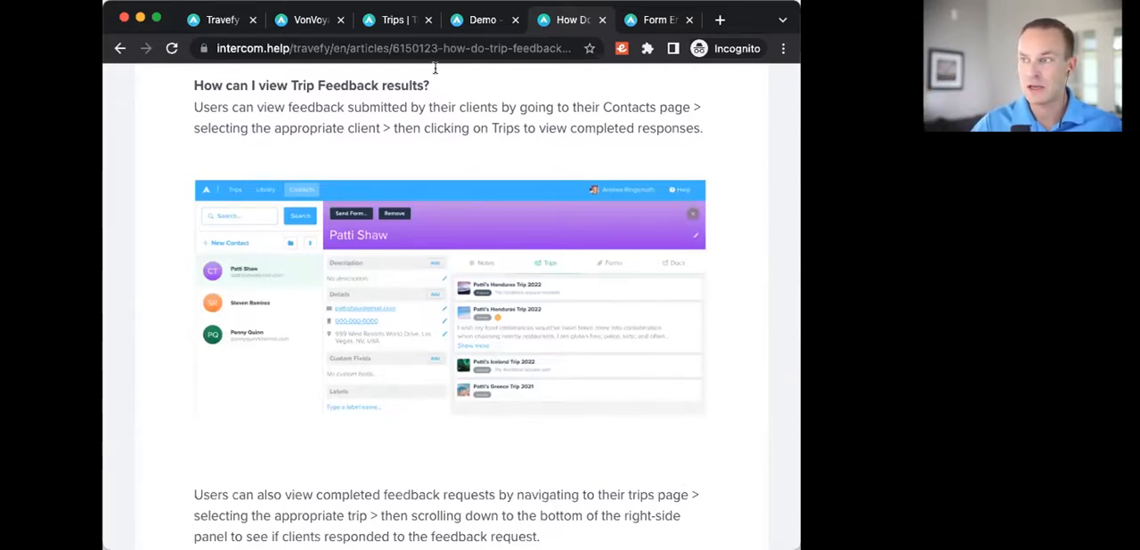
Step: Return to the Travefy contacts and view the forms on the most recently updated contact's record
{"action": "left_click", "coordinate": [406, 28]}
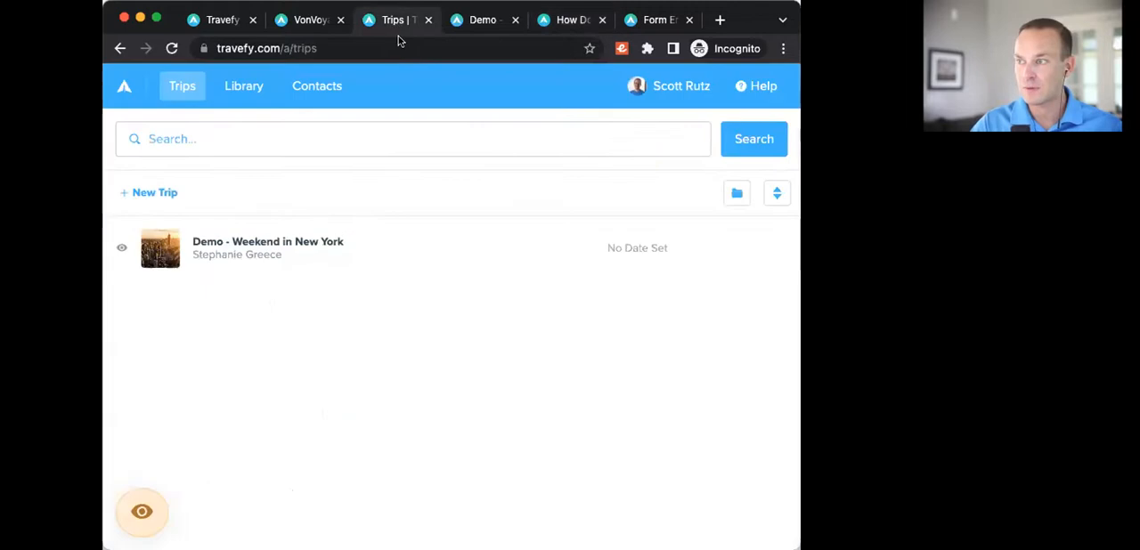
{"action": "left_click", "coordinate": [330, 86]}
{"action": "left_click", "coordinate": [415, 246]}
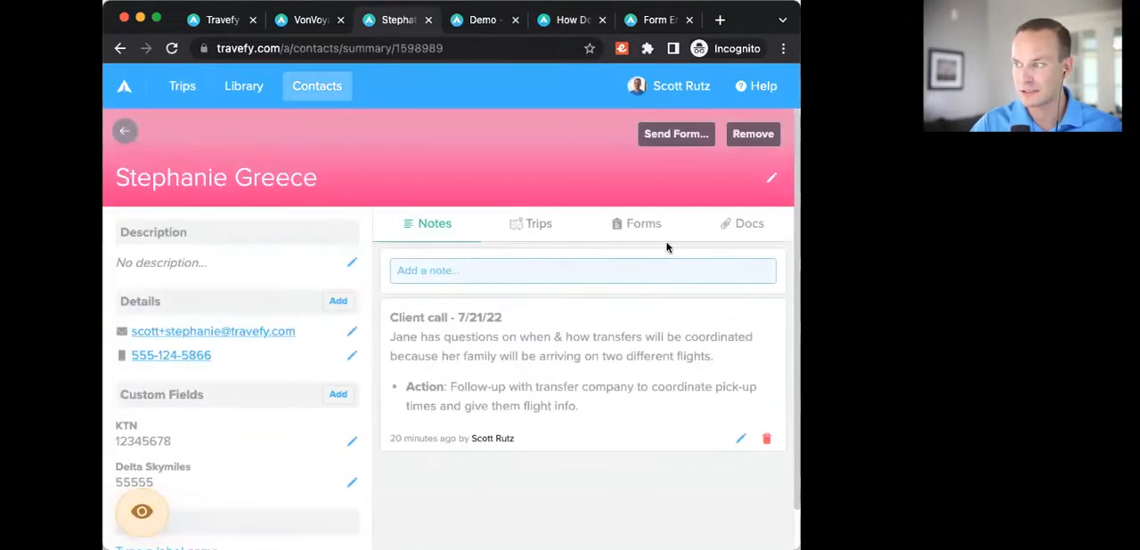
{"action": "left_click", "coordinate": [648, 224]}
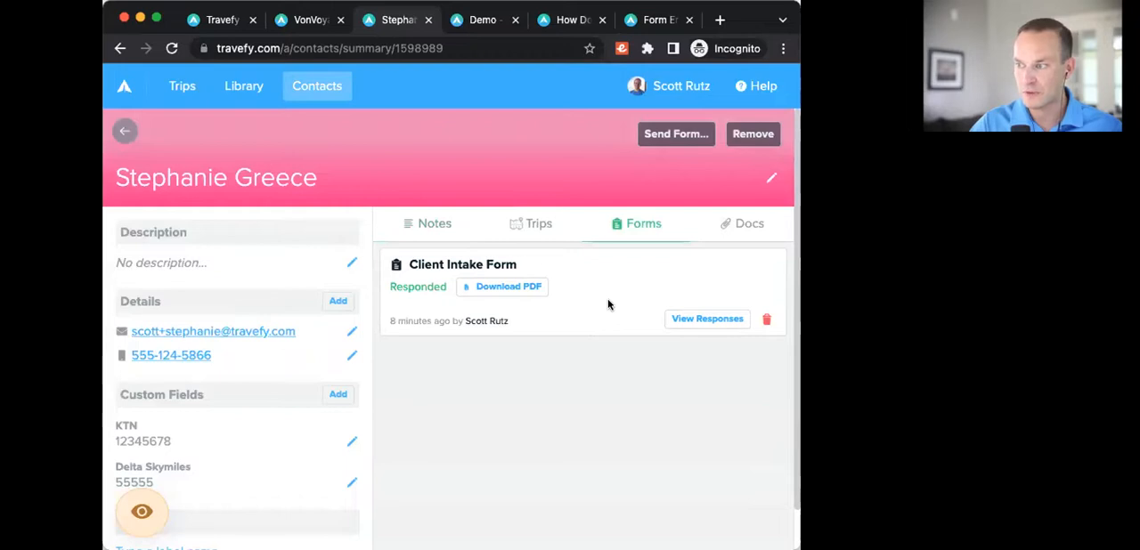
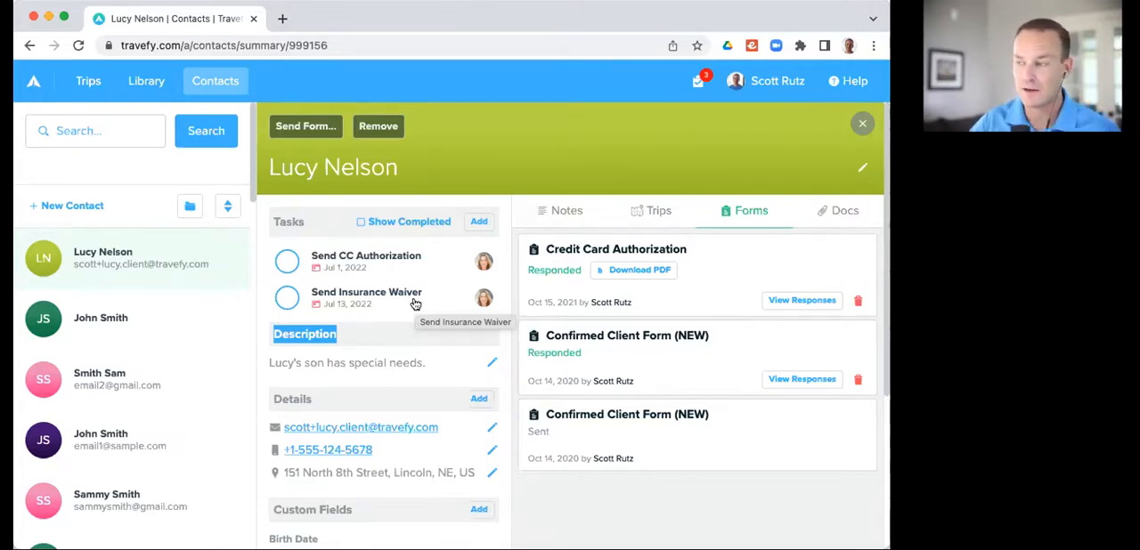
Step: Mark the Send CC Authorization task on the contact's record as complete
{"action": "left_click", "coordinate": [503, 331]}
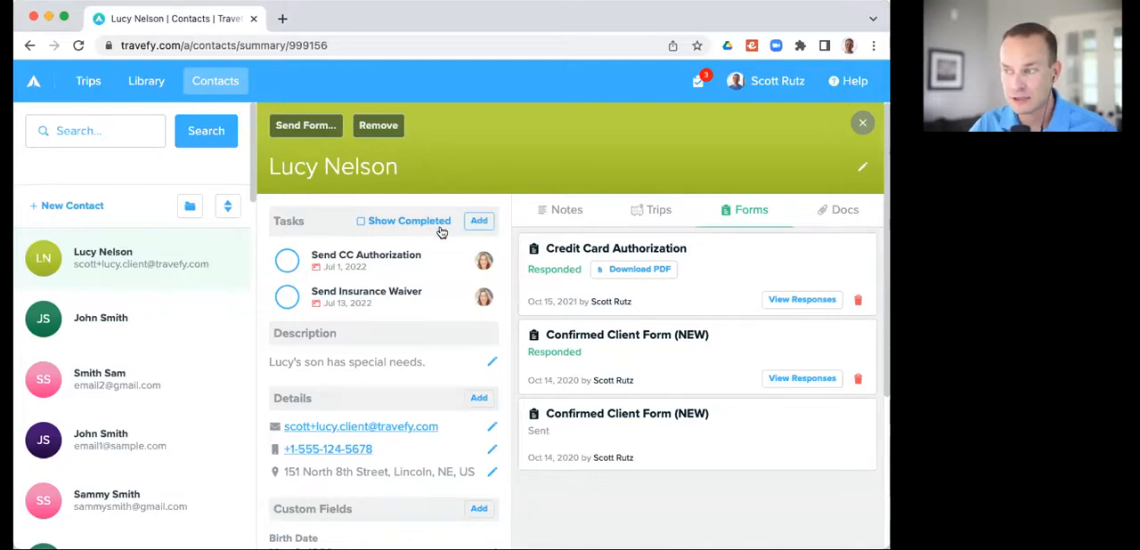
{"action": "left_click", "coordinate": [378, 223]}
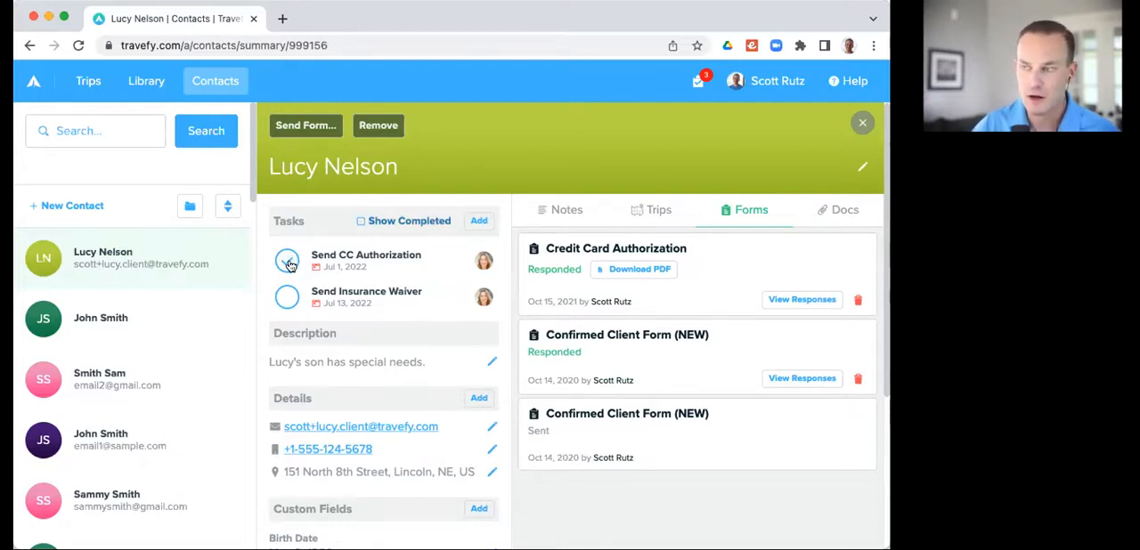
{"action": "left_click", "coordinate": [289, 264]}
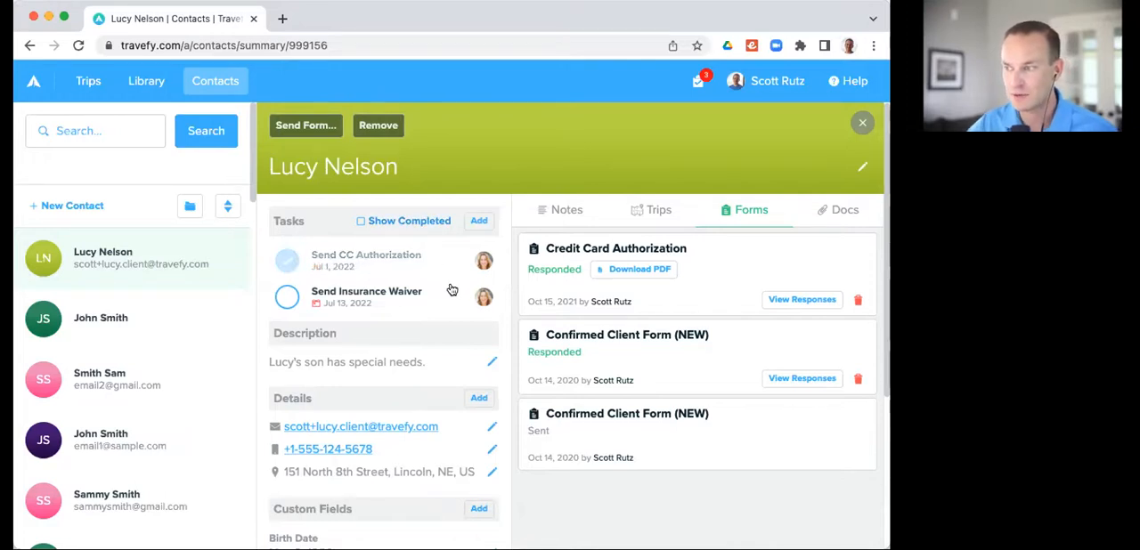
Step: Add a new task to the contact and title it "Collect deposit from client"
{"action": "left_click", "coordinate": [478, 222]}
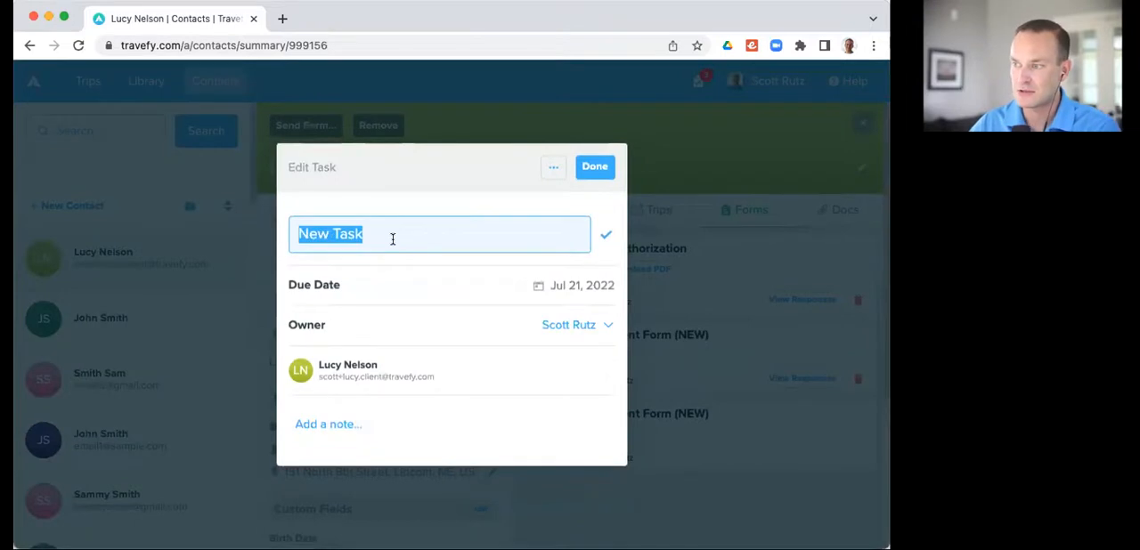
{"action": "type", "text": "Send d"}
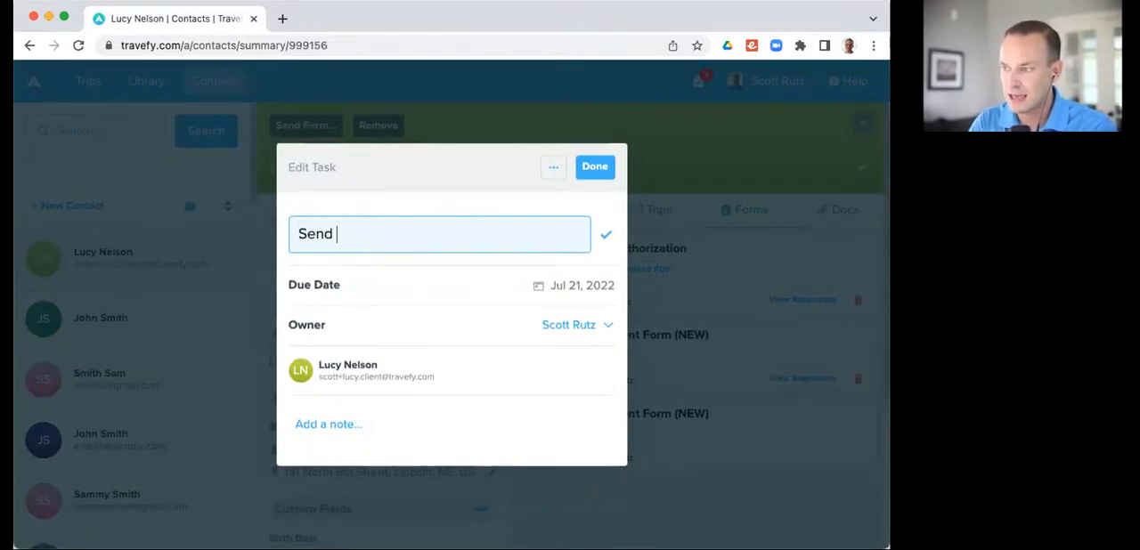
{"action": "key", "text": "BackSpace"}
{"action": "key", "text": "BackSpace"}
{"action": "key", "text": "super+a"}
{"action": "type", "text": "Collect de"}
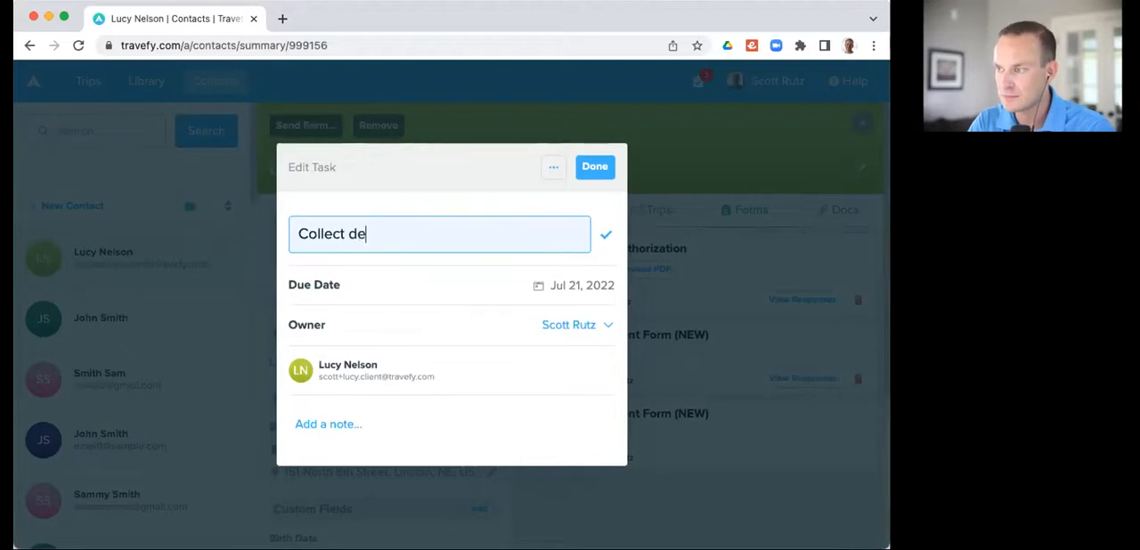
{"action": "type", "text": "posit from client"}
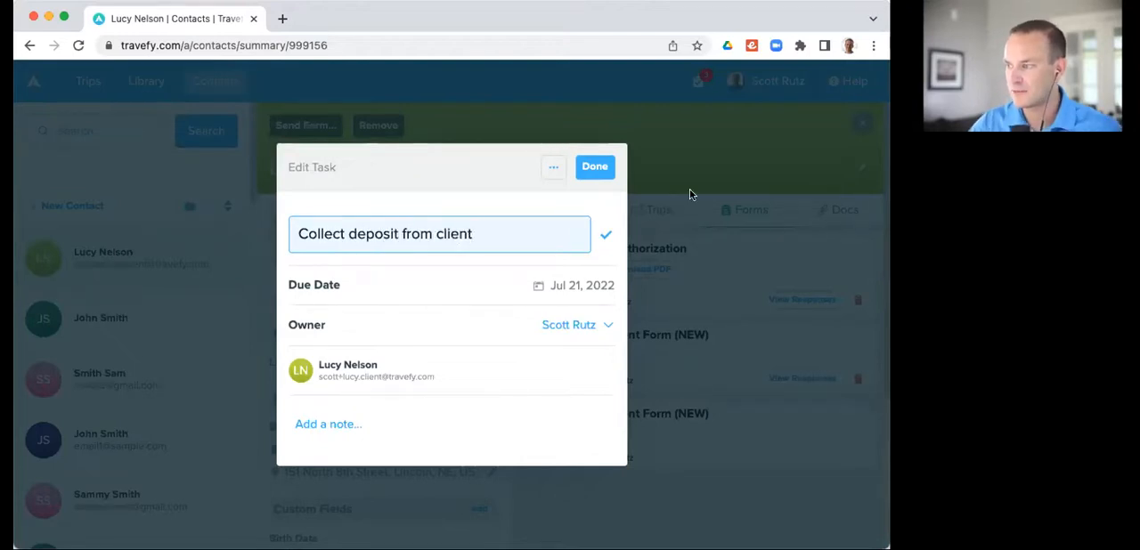
Step: Set the new task's due date to Jul 28, 2022, review the possible owners, keep the current one and finish the task
{"action": "left_click", "coordinate": [573, 286]}
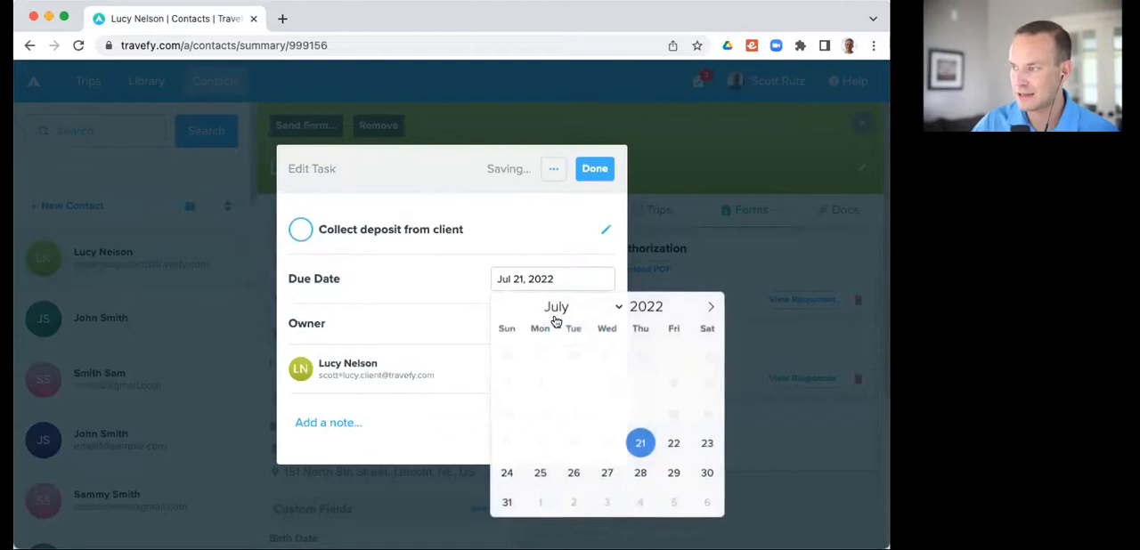
{"action": "left_click", "coordinate": [641, 473]}
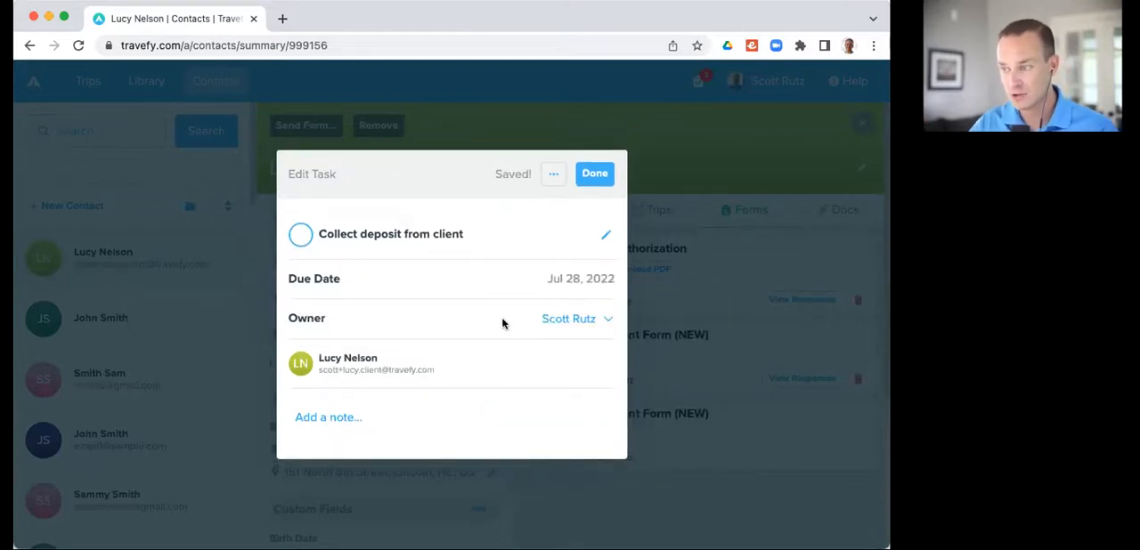
{"action": "left_click", "coordinate": [568, 321]}
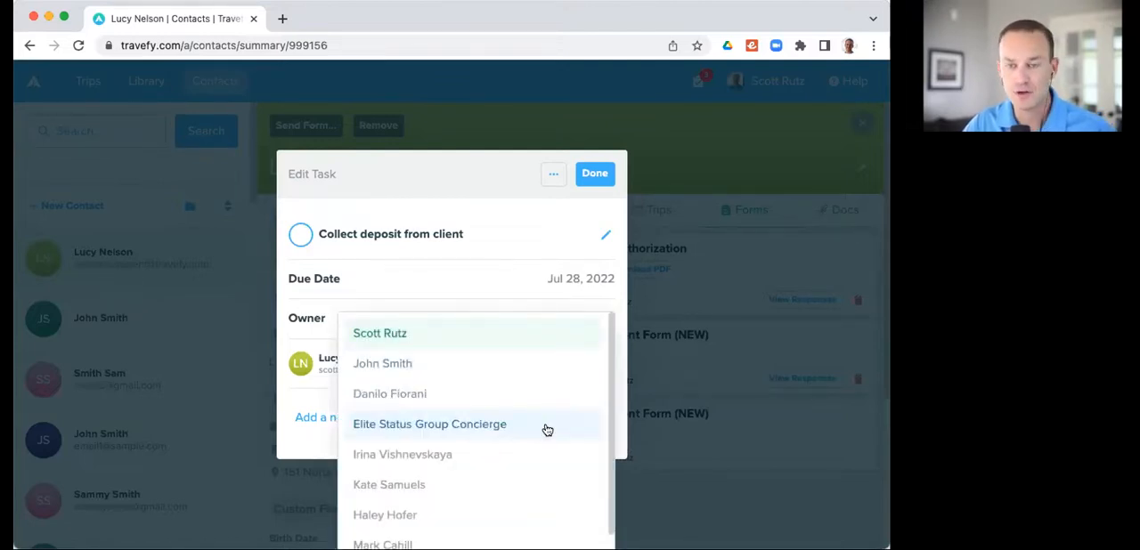
{"action": "scroll", "coordinate": [545, 431], "scroll_direction": "down", "scroll_amount": 1}
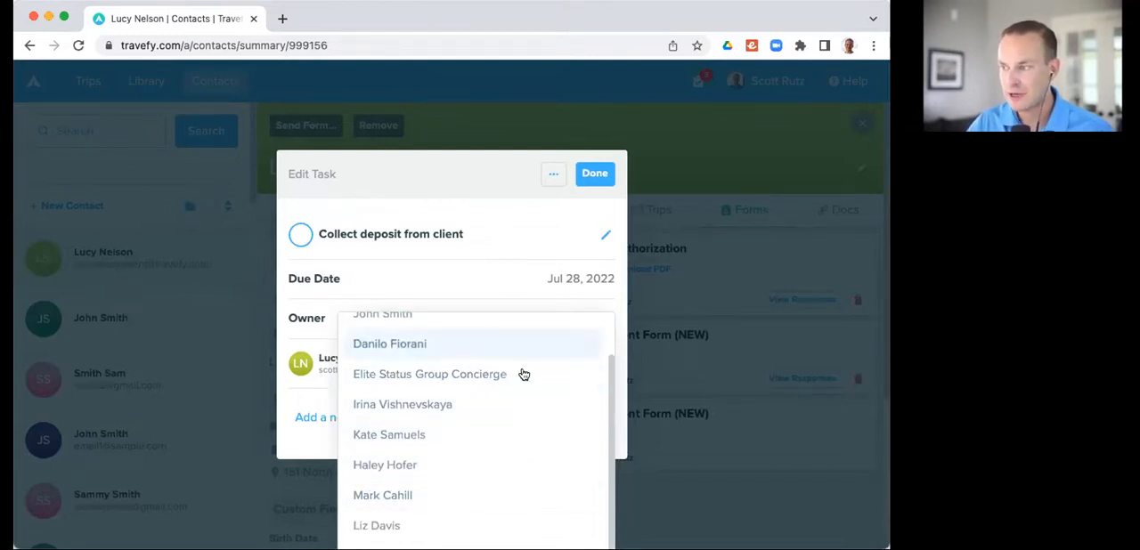
{"action": "scroll", "coordinate": [524, 374], "scroll_direction": "up", "scroll_amount": 1}
{"action": "left_click", "coordinate": [499, 333]}
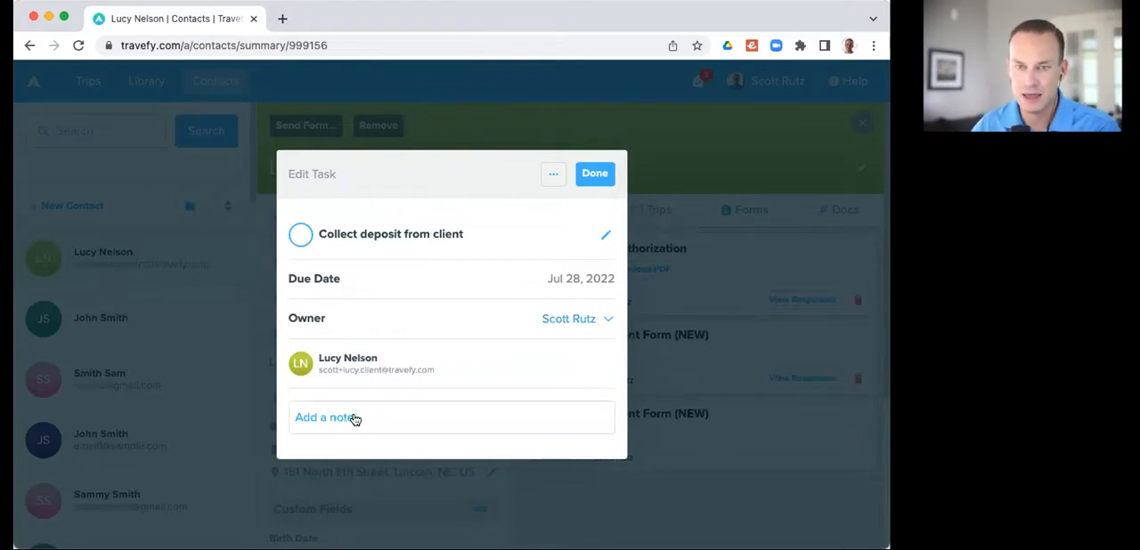
{"action": "left_click", "coordinate": [591, 174]}
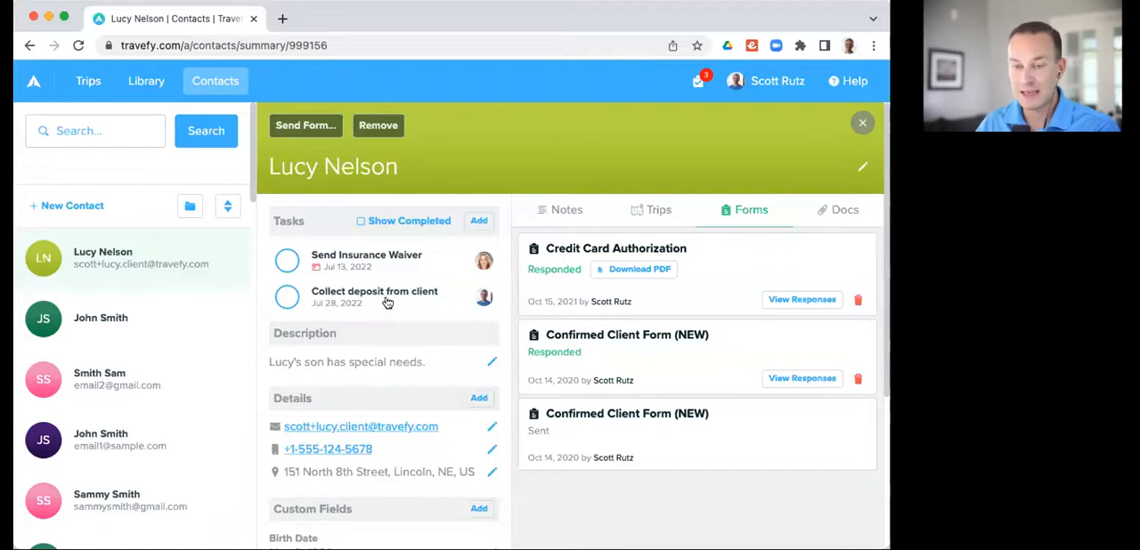
Step: Open the full task list from the tasks due and compare everyone's tasks with only My Tasks
{"action": "left_click", "coordinate": [698, 88]}
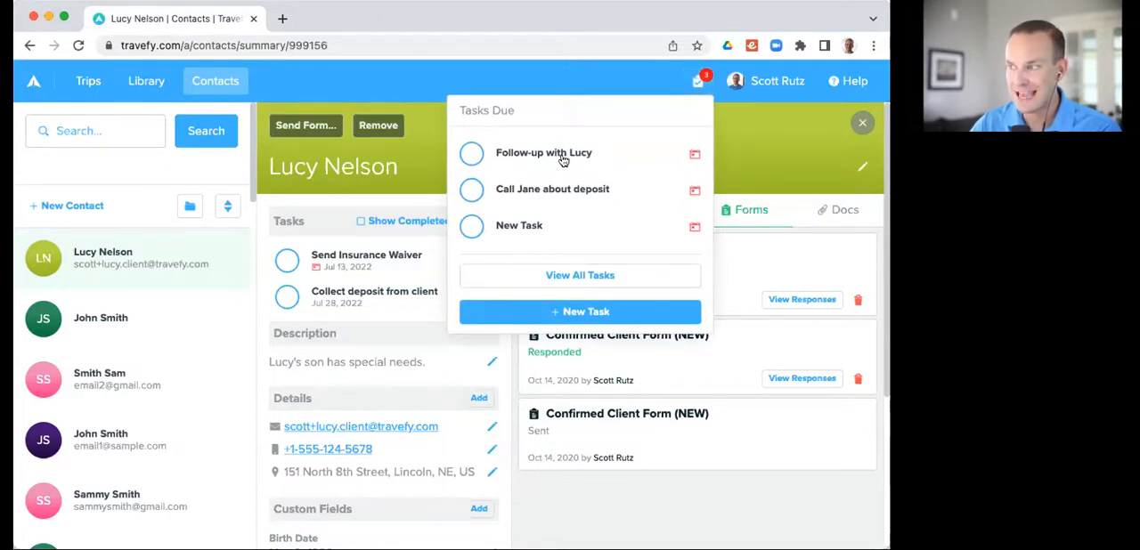
{"action": "left_click", "coordinate": [581, 276]}
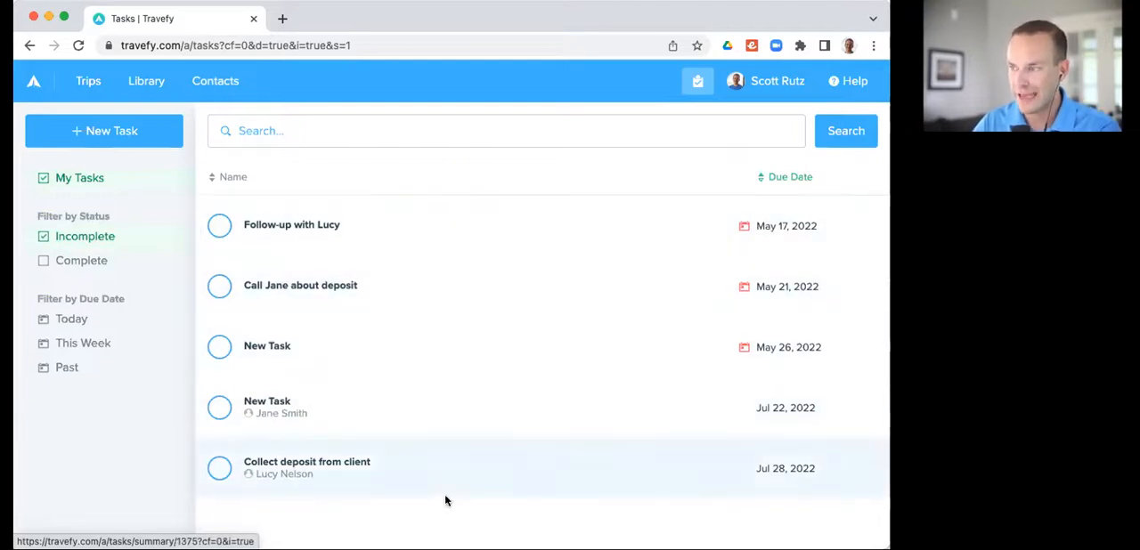
{"action": "left_click", "coordinate": [46, 180]}
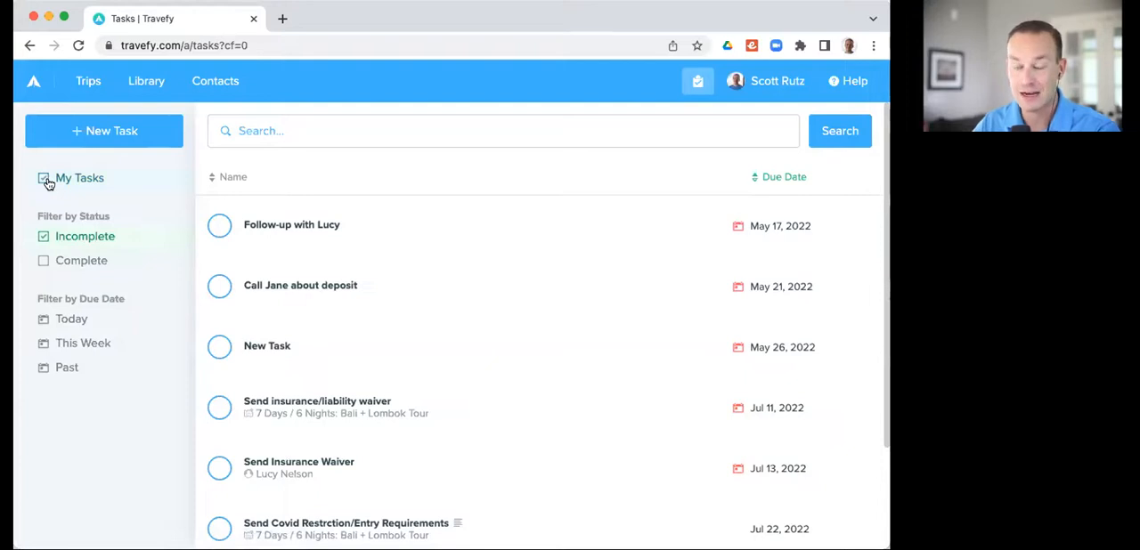
{"action": "left_click", "coordinate": [46, 180]}
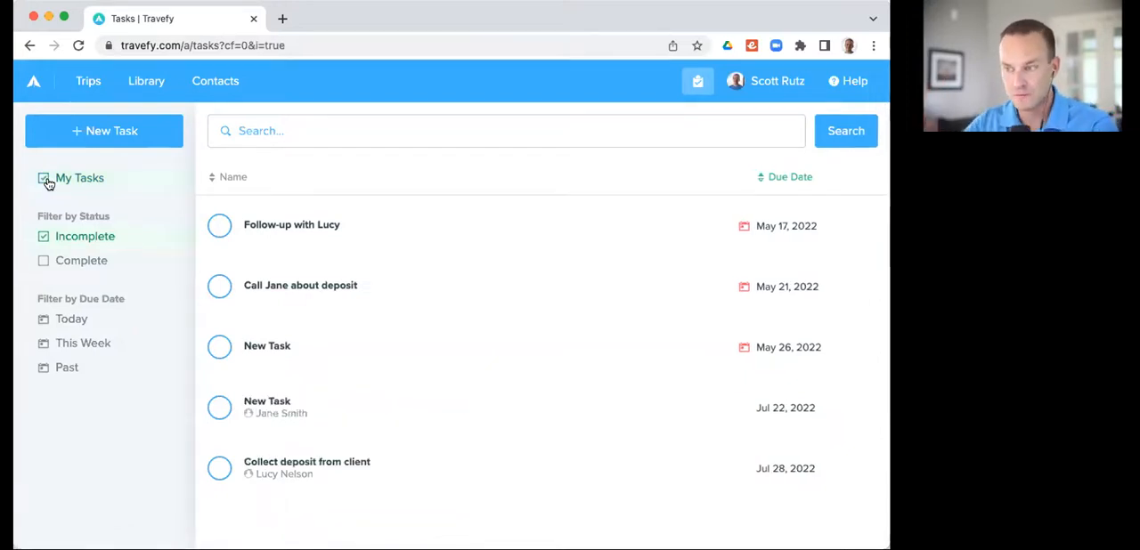
Step: View the tasks due Today and This Week, and clear the Incomplete status and due date filters
{"action": "left_click", "coordinate": [80, 326]}
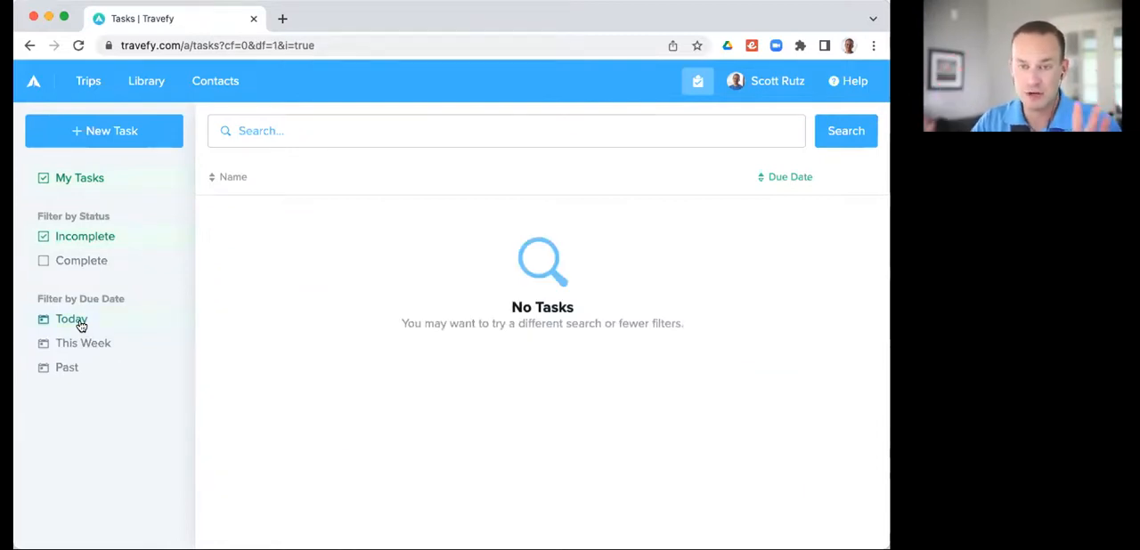
{"action": "left_click", "coordinate": [80, 340]}
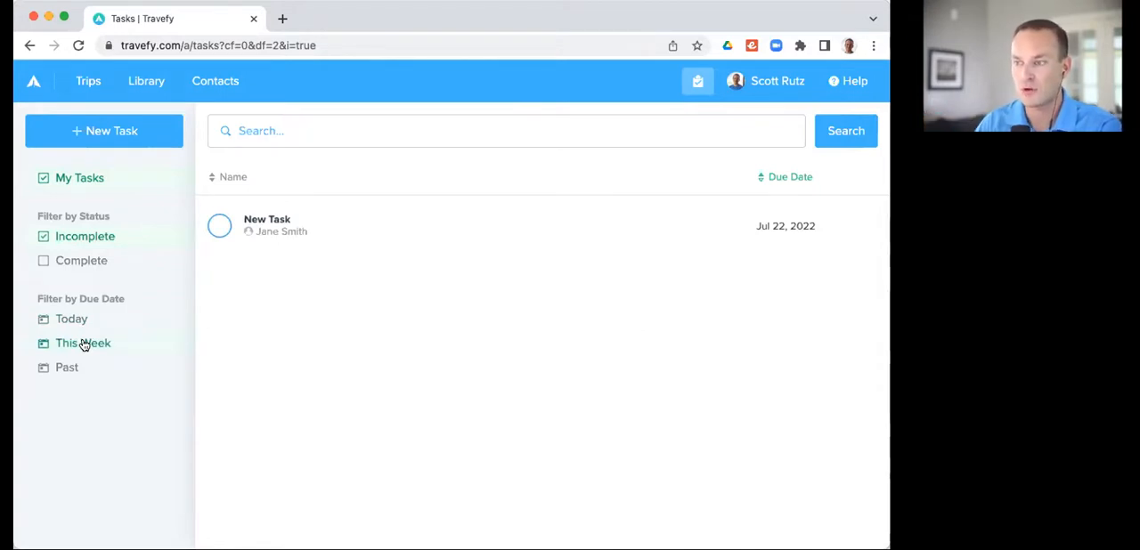
{"action": "left_click", "coordinate": [66, 182]}
{"action": "left_click", "coordinate": [66, 181]}
{"action": "left_click", "coordinate": [66, 239]}
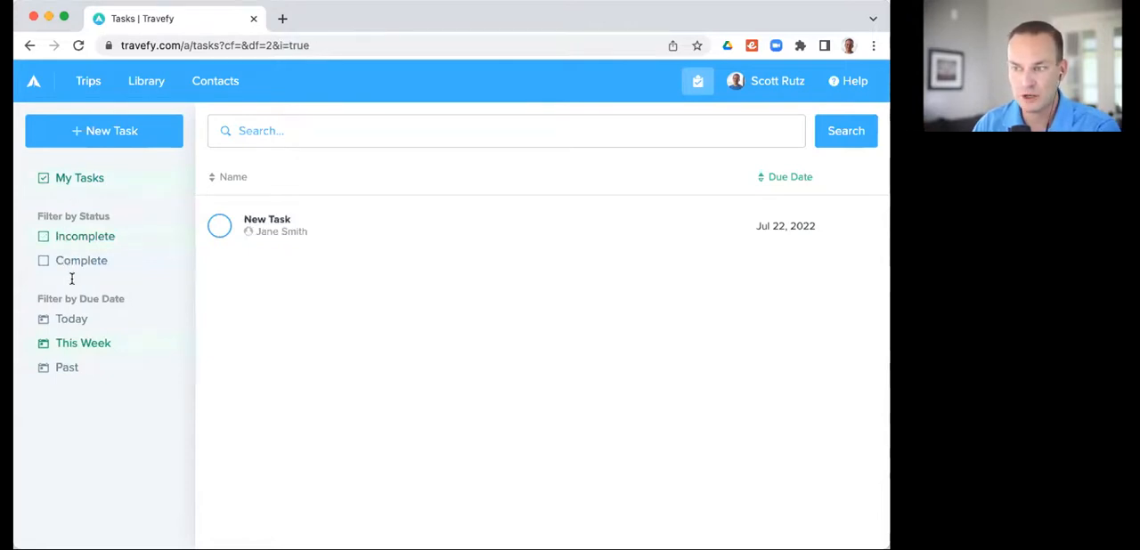
{"action": "left_click", "coordinate": [79, 348]}
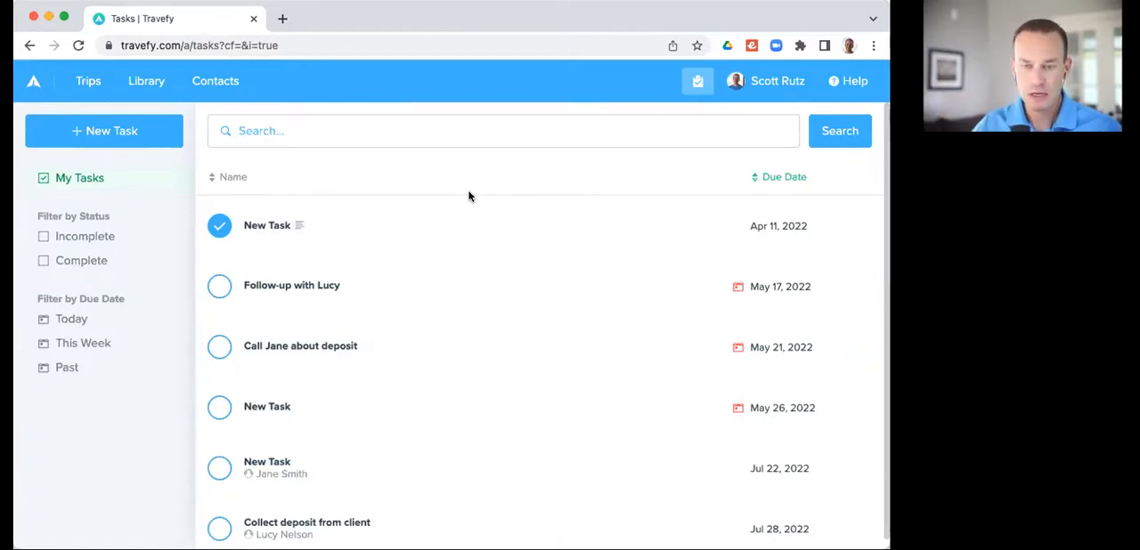
Step: Look over the Support Center's help resources and return to the task list
{"action": "left_click", "coordinate": [851, 82]}
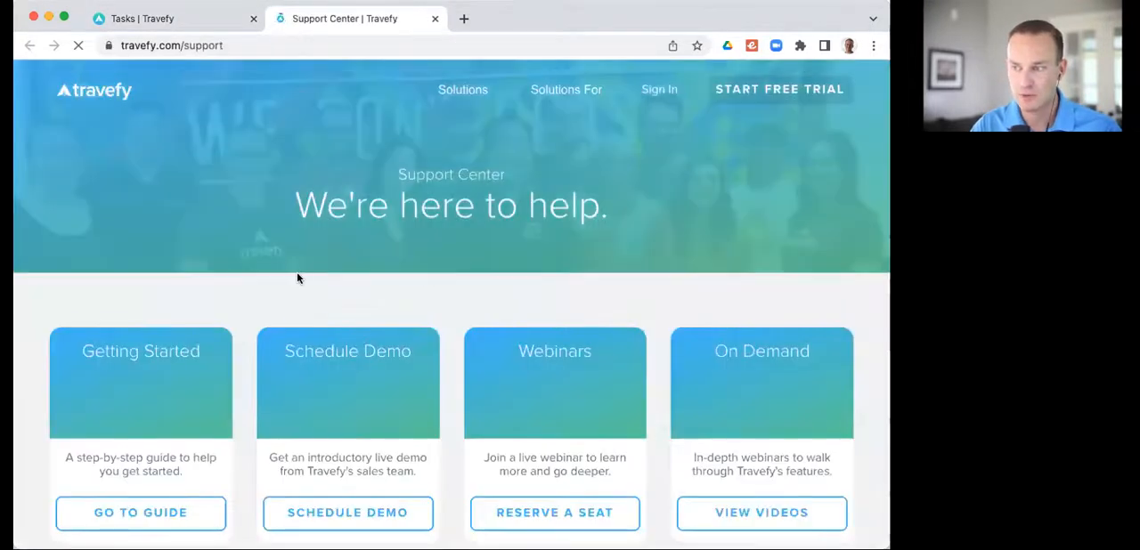
{"action": "scroll", "coordinate": [297, 275], "scroll_direction": "down", "scroll_amount": 2}
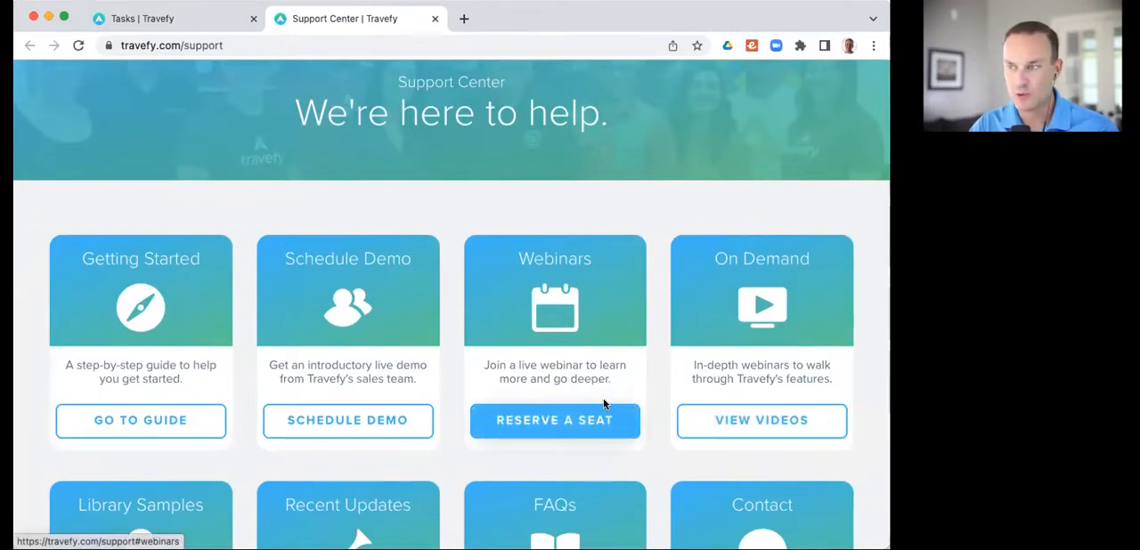
{"action": "scroll", "coordinate": [600, 402], "scroll_direction": "up", "scroll_amount": 3}
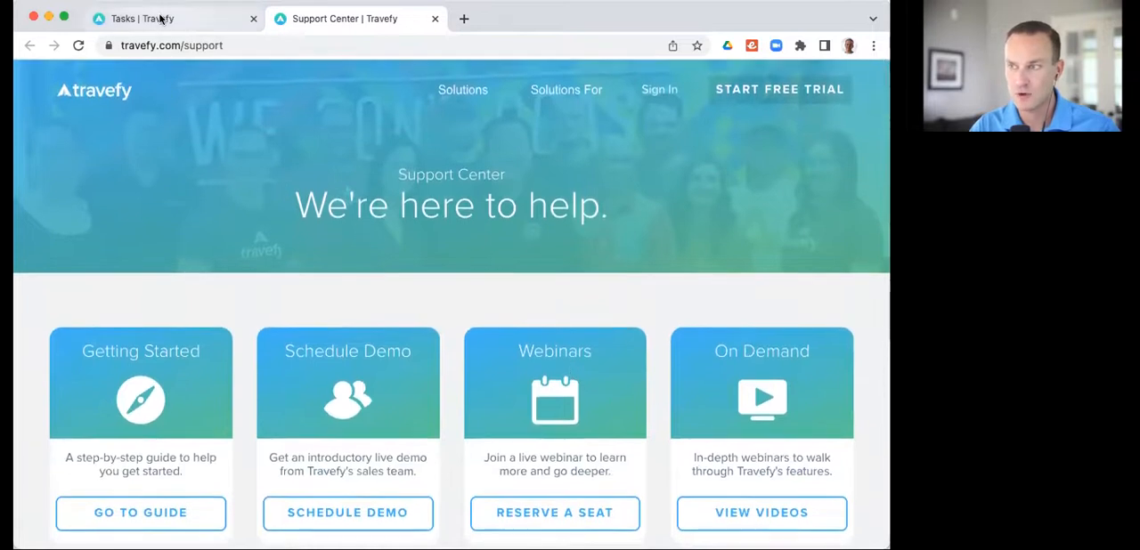
{"action": "left_click", "coordinate": [158, 22]}
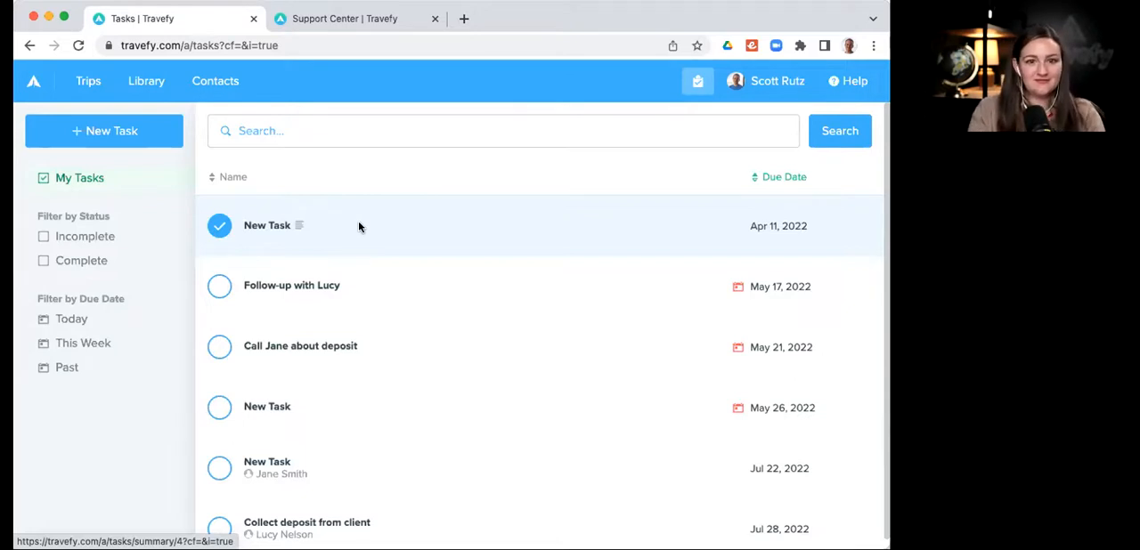
Step: Sort the task list by name, view the monthly and annual Travefy pricing, and return to the tasks
{"action": "left_click", "coordinate": [447, 175]}
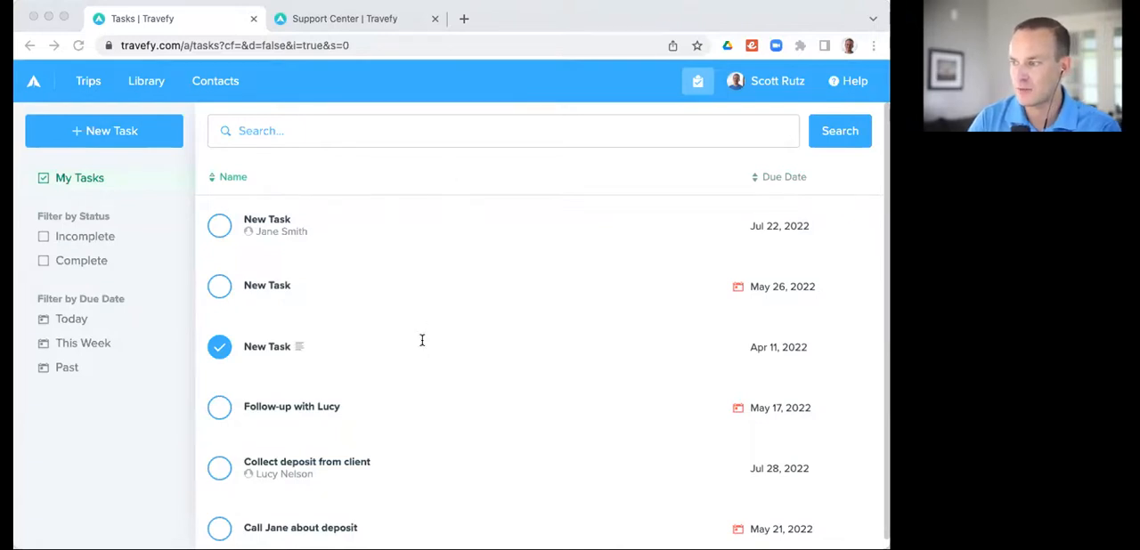
{"action": "left_click_drag", "start_coordinate": [190, 18], "coordinate": [190, 26]}
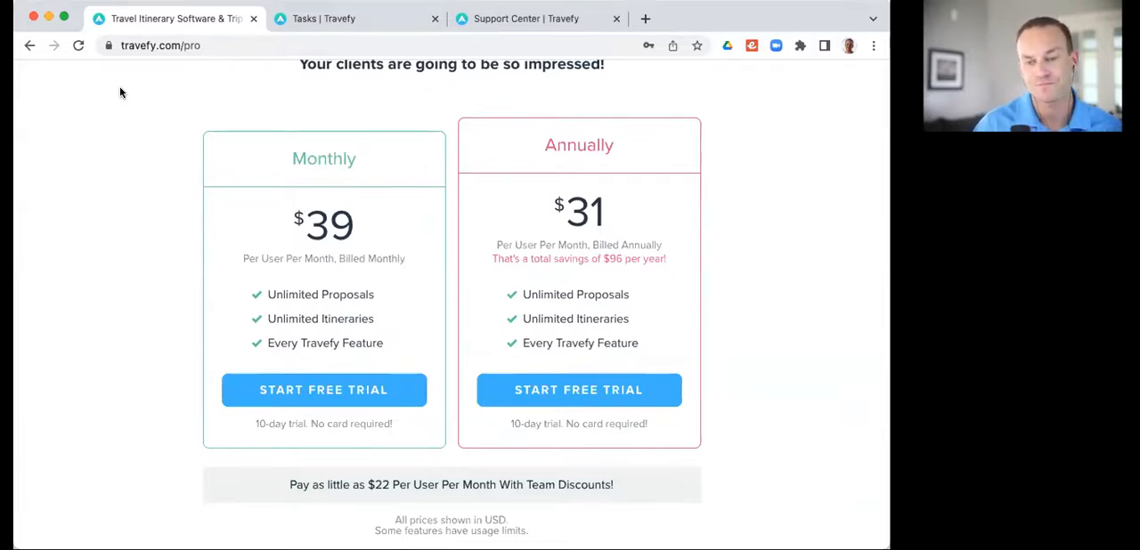
{"action": "left_click", "coordinate": [308, 18]}
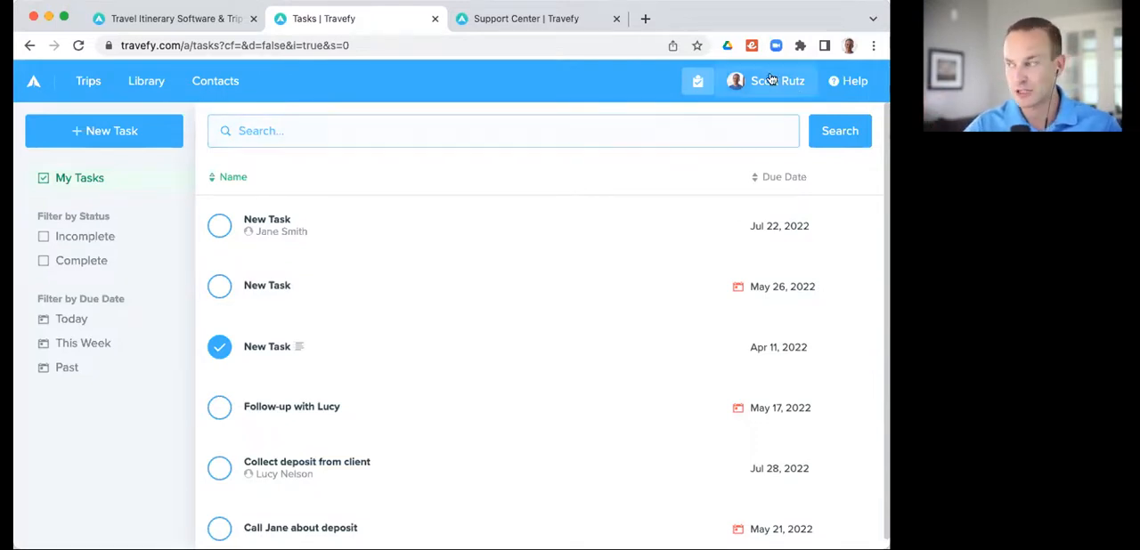
Step: Open the 2022 Release Notes from the Support Center and read the monthly features and improvements from June back to March
{"action": "left_click", "coordinate": [837, 85]}
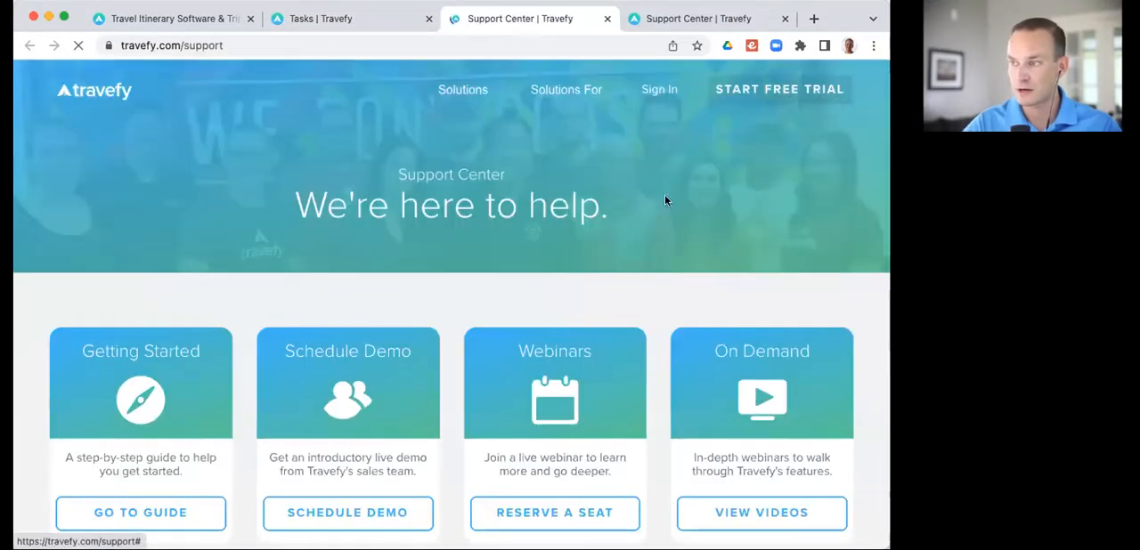
{"action": "scroll", "coordinate": [342, 328], "scroll_direction": "down", "scroll_amount": 5}
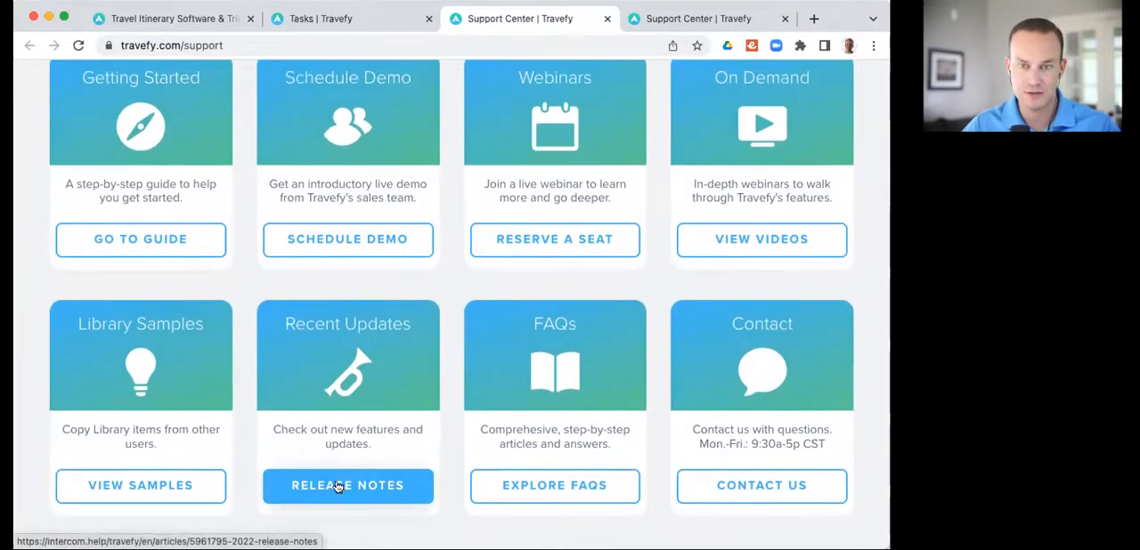
{"action": "left_click", "coordinate": [339, 486]}
{"action": "scroll", "coordinate": [481, 446], "scroll_direction": "down", "scroll_amount": 3}
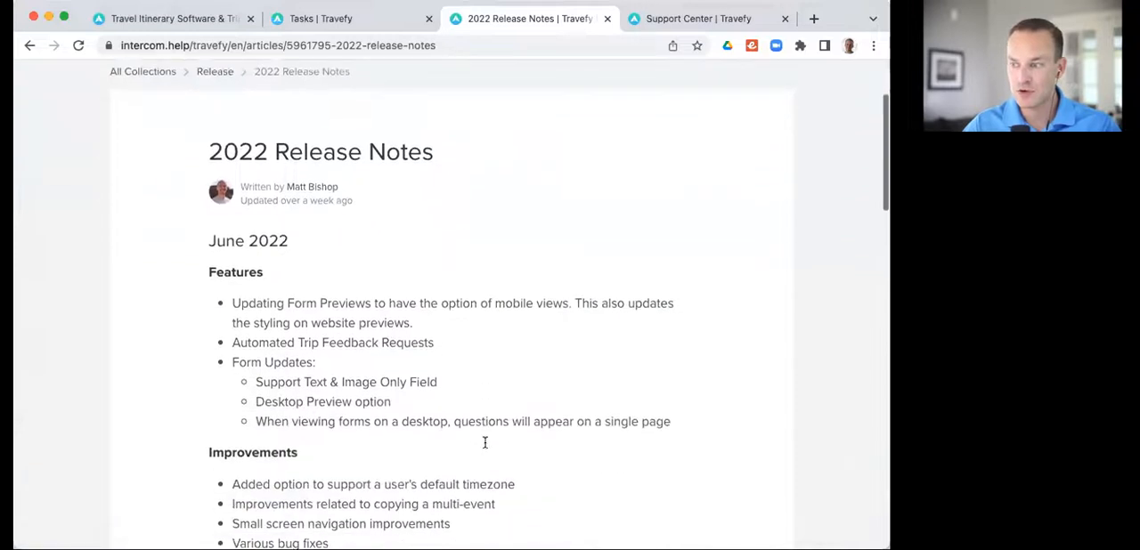
{"action": "scroll", "coordinate": [486, 450], "scroll_direction": "down", "scroll_amount": 2}
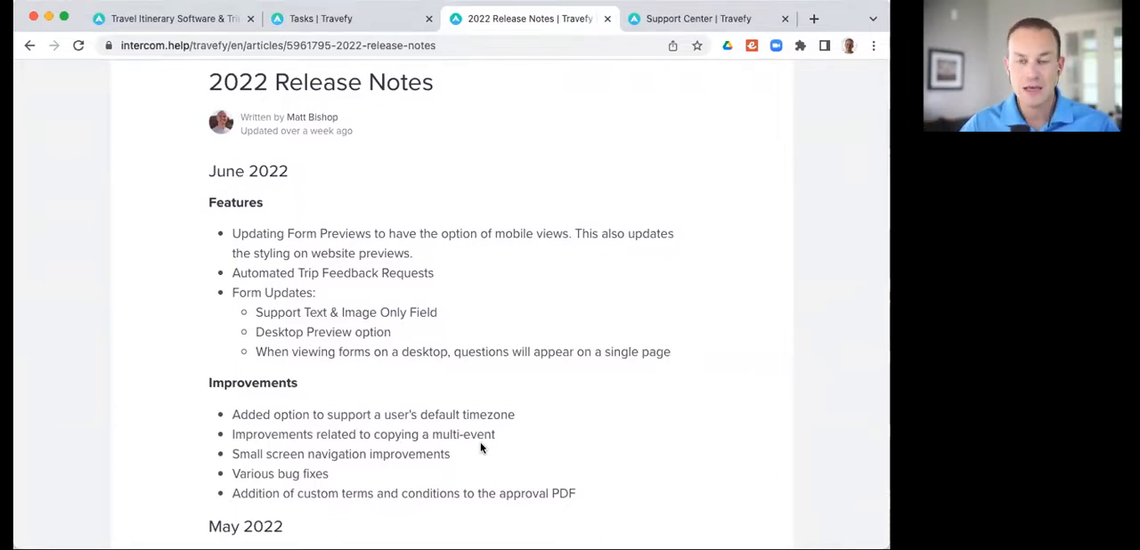
{"action": "scroll", "coordinate": [481, 448], "scroll_direction": "down", "scroll_amount": 1}
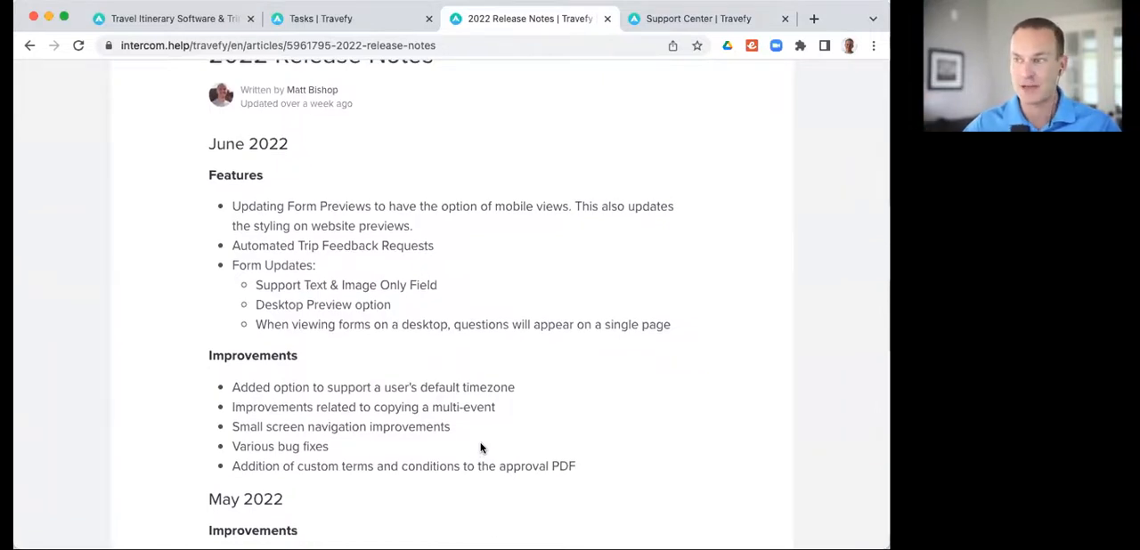
{"action": "scroll", "coordinate": [481, 448], "scroll_direction": "down", "scroll_amount": 1}
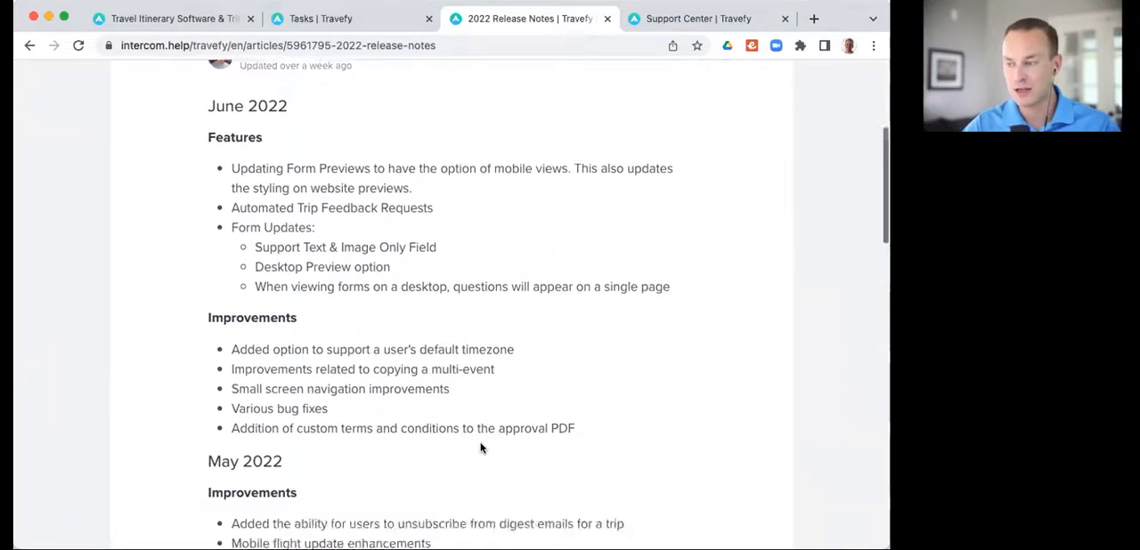
{"action": "scroll", "coordinate": [481, 448], "scroll_direction": "down", "scroll_amount": 10}
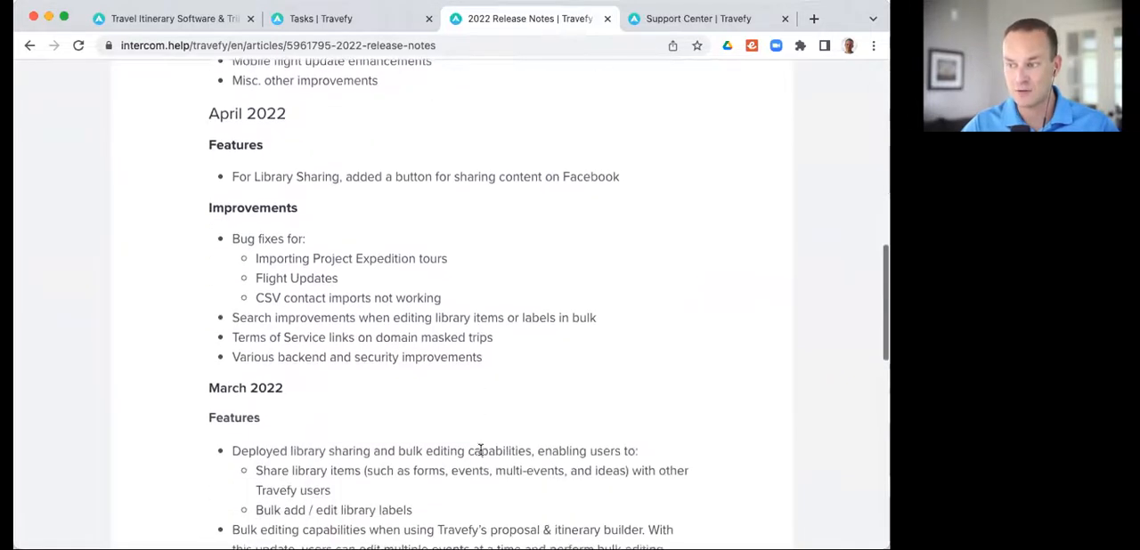
Step: Read the March 2022 features and improvements in the release notes and return to the Travefy task list
{"action": "scroll", "coordinate": [481, 450], "scroll_direction": "down", "scroll_amount": 6}
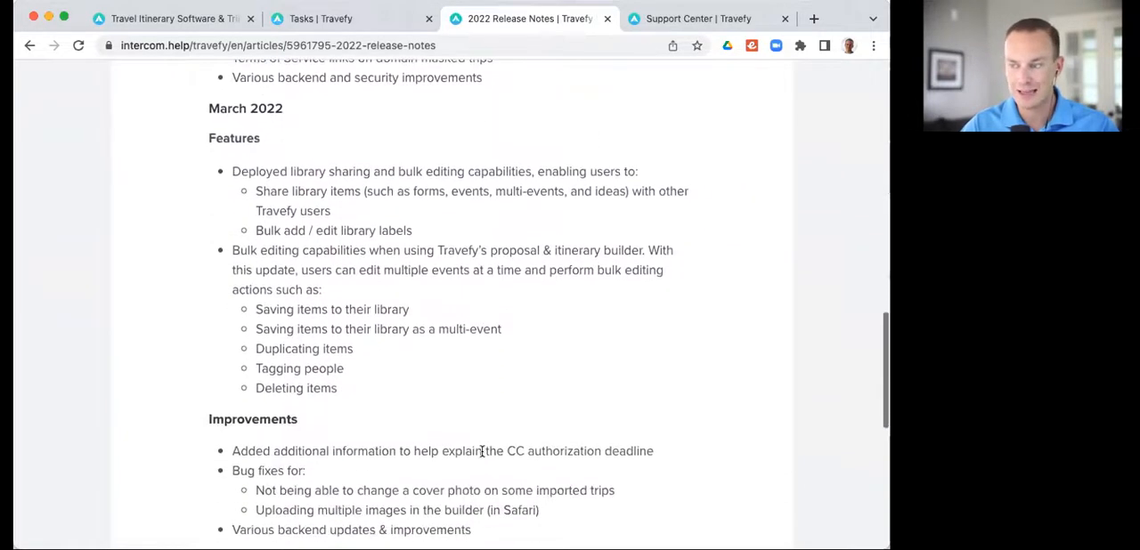
{"action": "scroll", "coordinate": [482, 451], "scroll_direction": "down", "scroll_amount": 8}
{"action": "scroll", "coordinate": [483, 448], "scroll_direction": "up", "scroll_amount": 20}
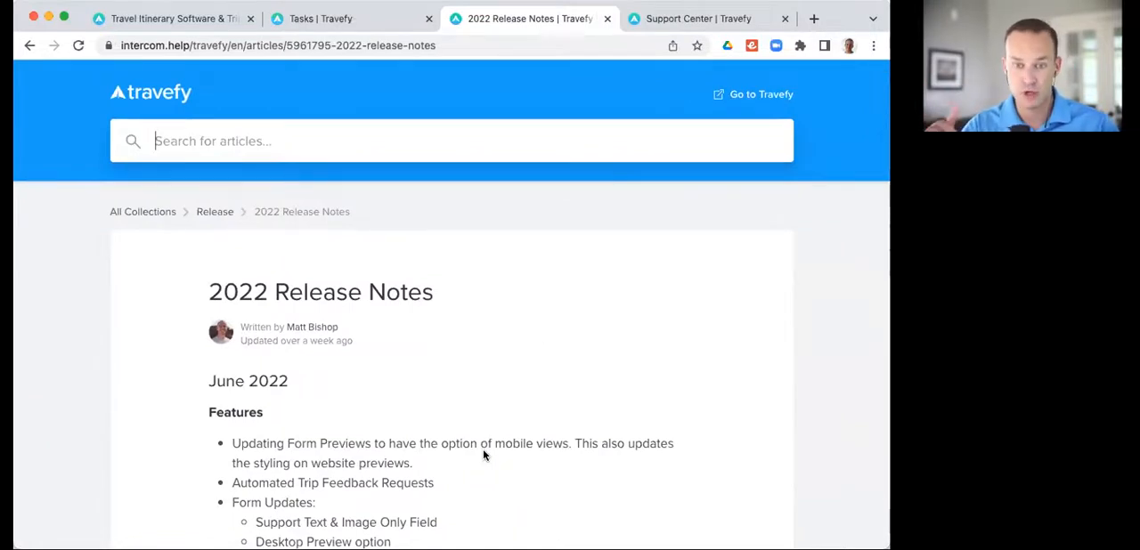
{"action": "left_click", "coordinate": [334, 23]}
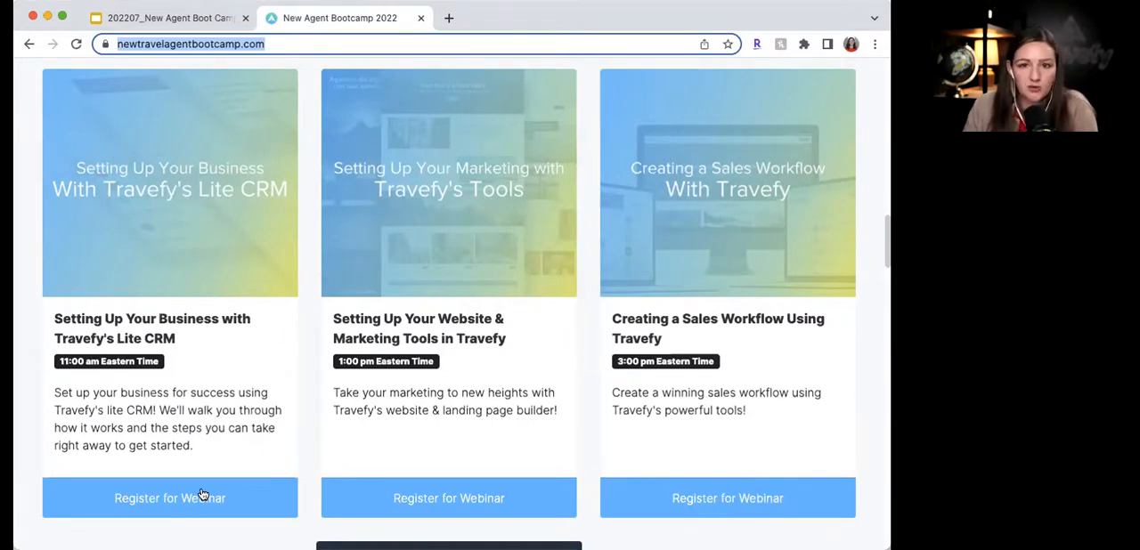
Step: Look over the three Travefy-hosted webinar sessions and the Trivia Happy Hour card on the New Agent Bootcamp 2022 page
{"action": "scroll", "coordinate": [204, 491], "scroll_direction": "down", "scroll_amount": 1}
{"action": "scroll", "coordinate": [407, 397], "scroll_direction": "up", "scroll_amount": 2}
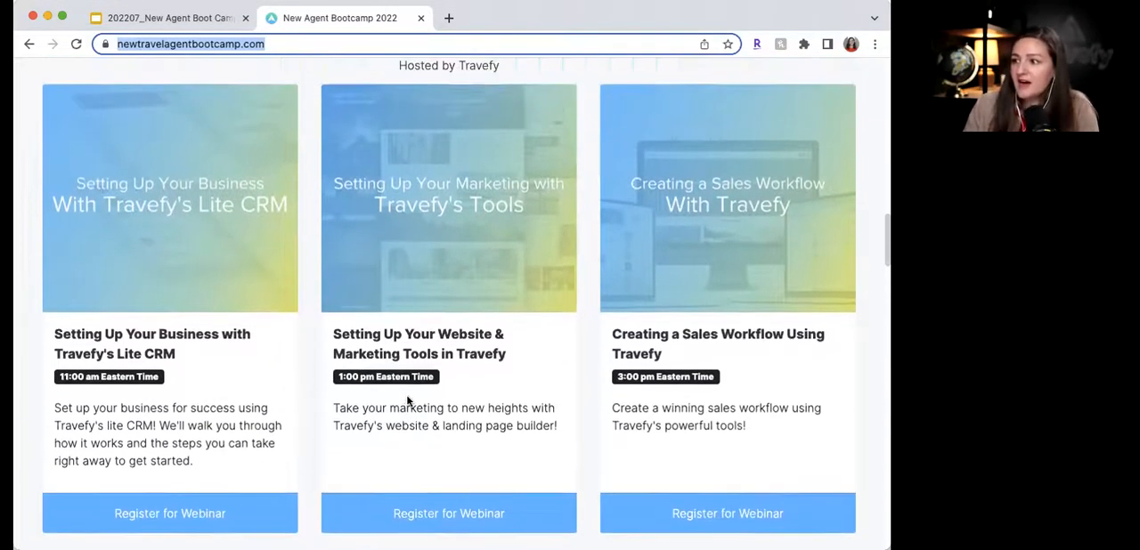
{"action": "scroll", "coordinate": [685, 385], "scroll_direction": "down", "scroll_amount": 2}
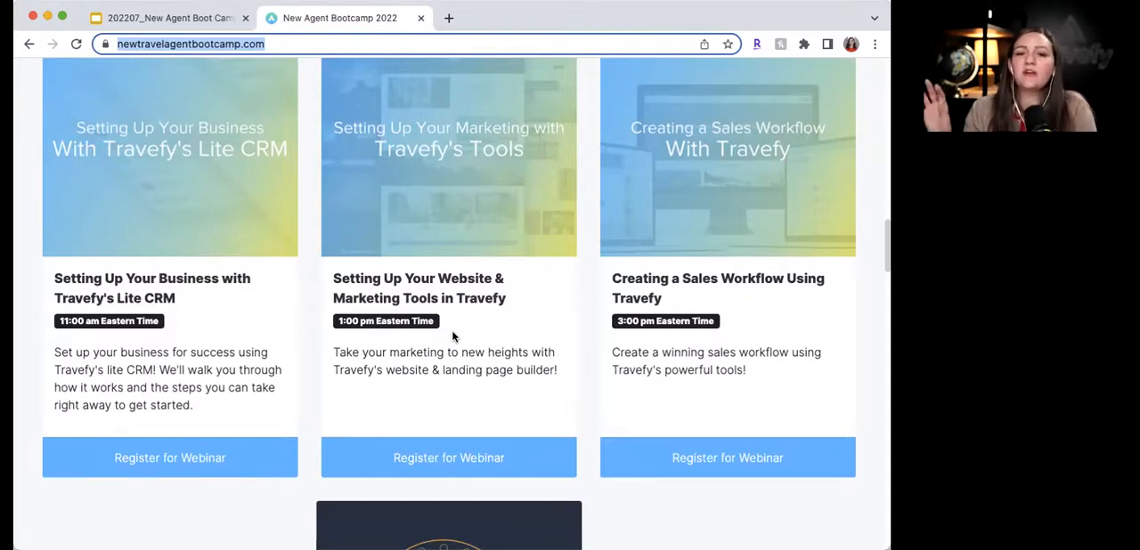
{"action": "scroll", "coordinate": [698, 276], "scroll_direction": "up", "scroll_amount": 1}
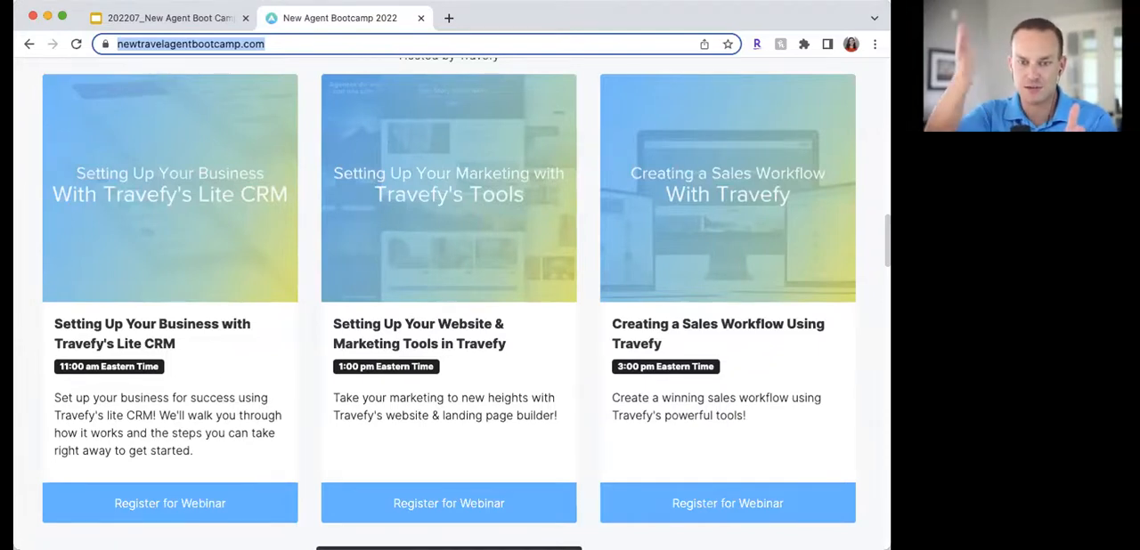
{"action": "left_click", "coordinate": [87, 169]}
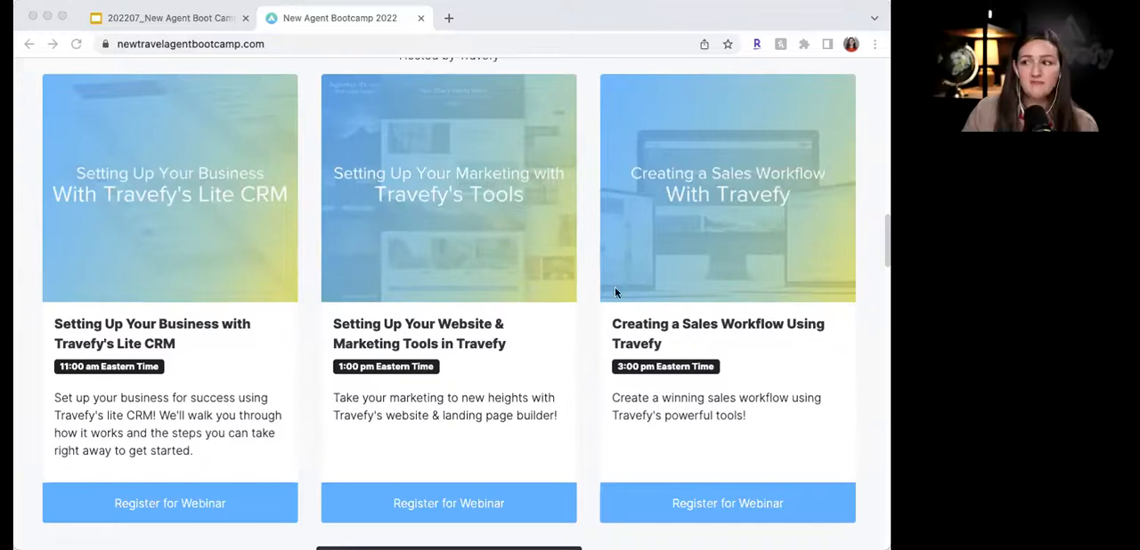
{"action": "scroll", "coordinate": [585, 346], "scroll_direction": "down", "scroll_amount": 5}
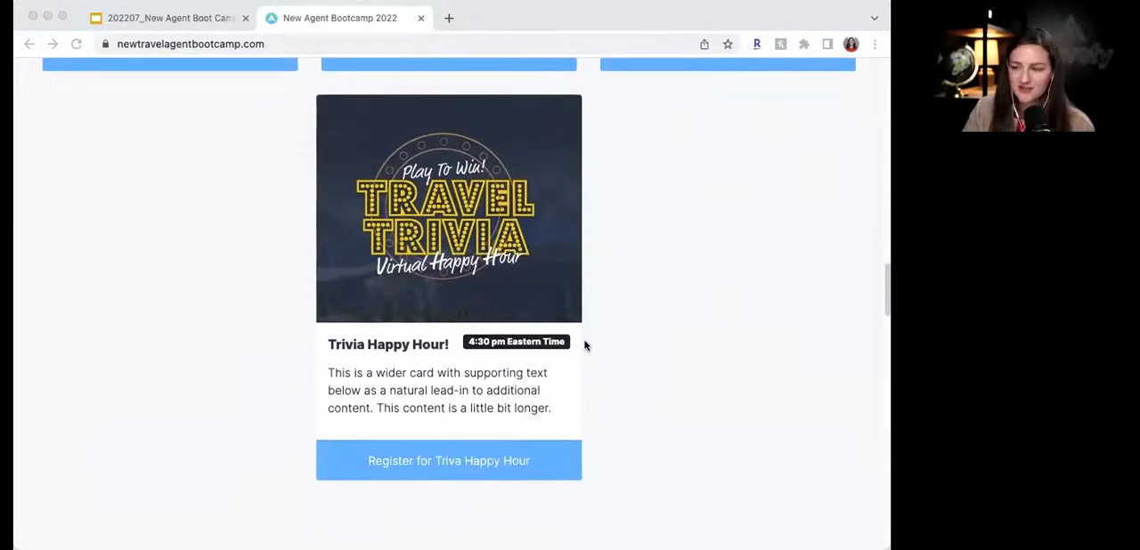
{"action": "scroll", "coordinate": [585, 346], "scroll_direction": "up", "scroll_amount": 1}
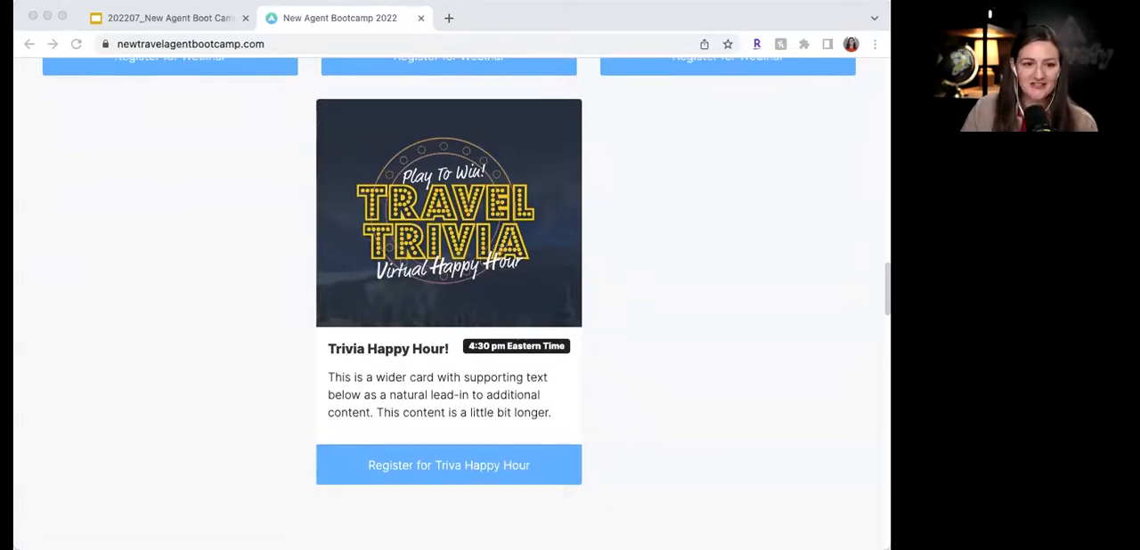